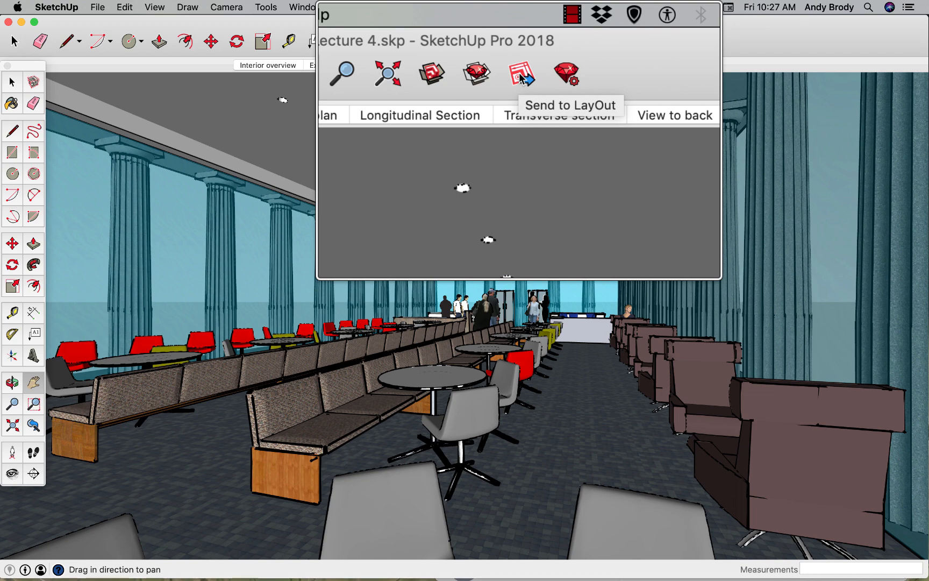
Send the model to LayOut as a new document based on the ArchD Landscape template and enlarge the document window
{"action": "left_click", "coordinate": [520, 43]}
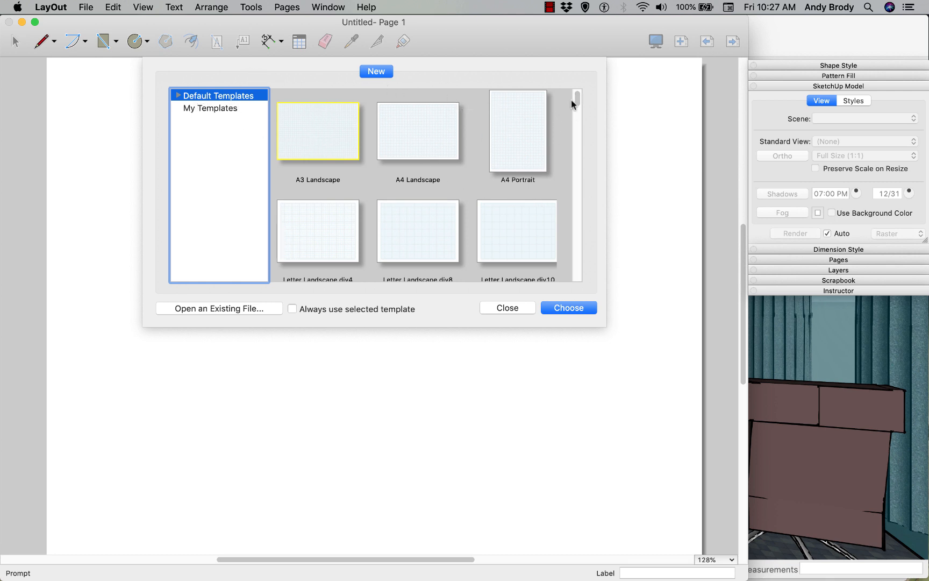
{"action": "left_click_drag", "start_coordinate": [577, 102], "coordinate": [595, 190]}
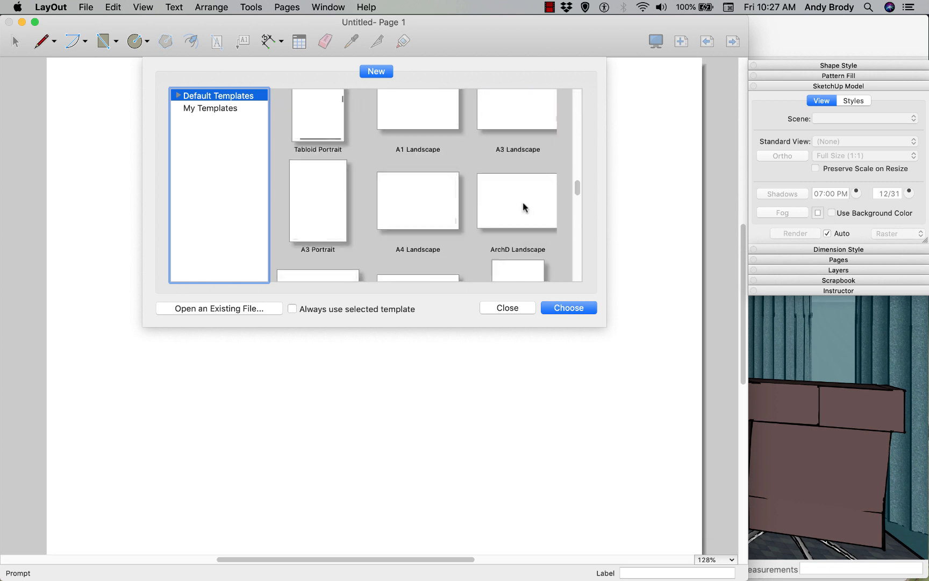
{"action": "left_click", "coordinate": [523, 202]}
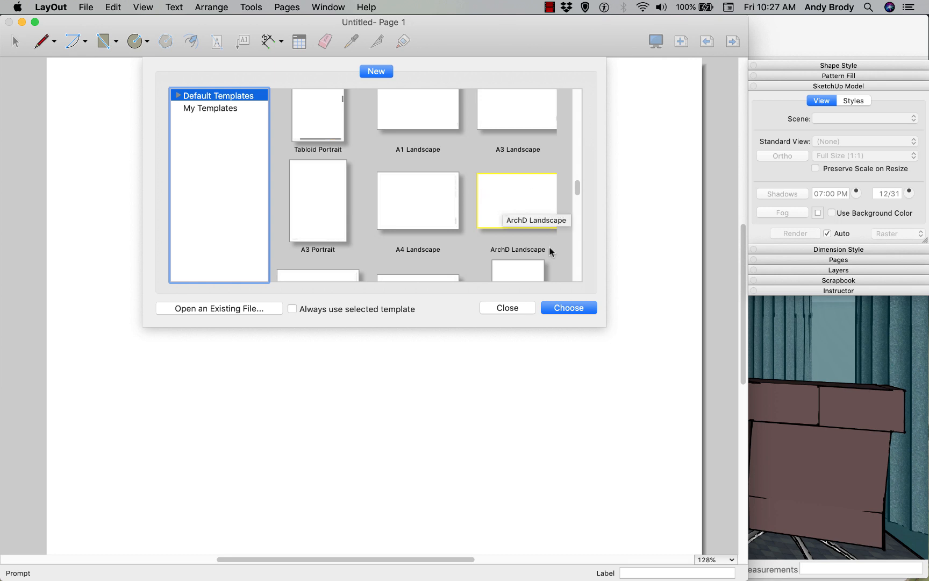
{"action": "left_click", "coordinate": [562, 310]}
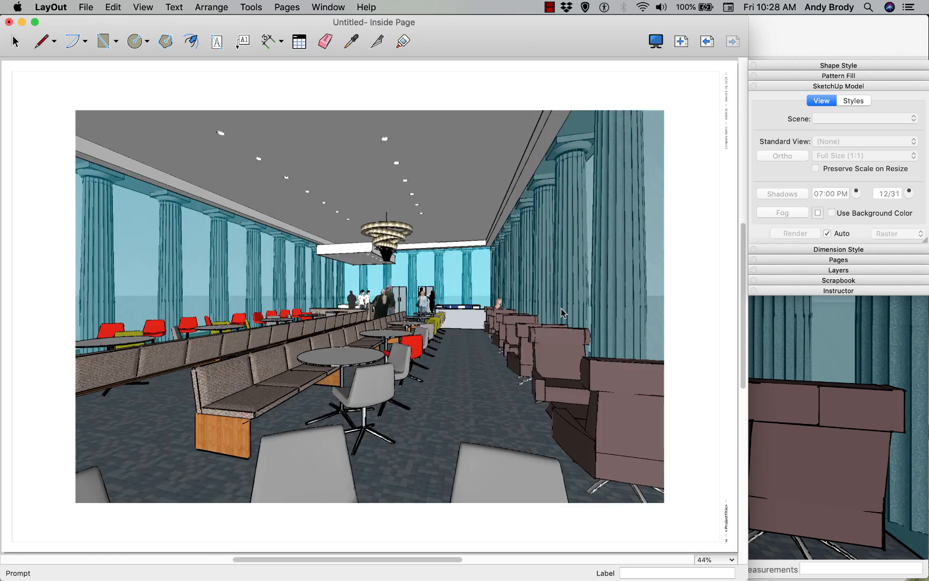
{"action": "double_click", "coordinate": [614, 22]}
Place the interior viewport in the page's upper-right corner at a smaller size and extend its left edge to widen it
{"action": "scroll", "coordinate": [483, 199], "scroll_direction": "down", "scroll_amount": 3}
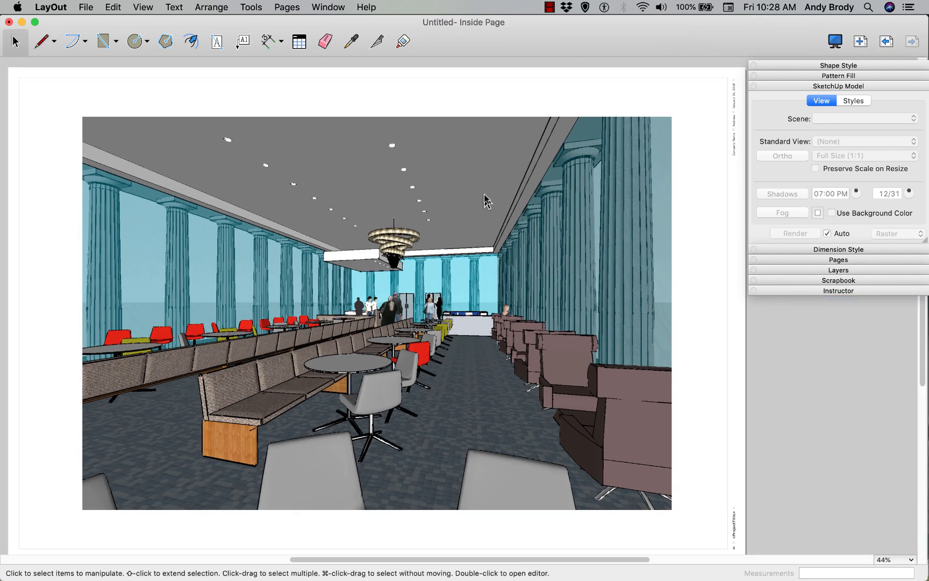
{"action": "middle_click_drag", "start_coordinate": [485, 195], "coordinate": [485, 188]}
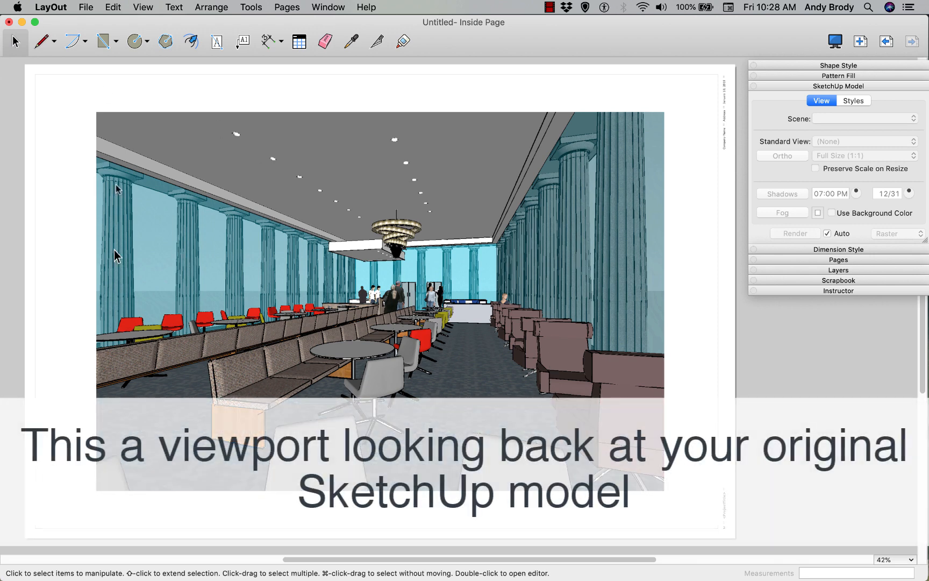
{"action": "left_click", "coordinate": [297, 123]}
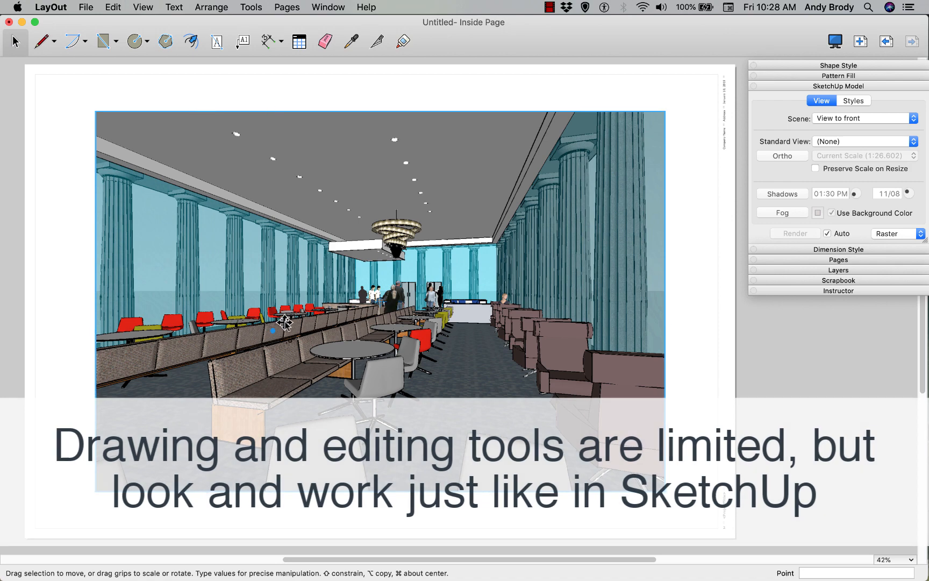
{"action": "mouse_move", "coordinate": [277, 323]}
{"action": "left_mouse_down"}
{"action": "mouse_move", "coordinate": [336, 294]}
{"action": "mouse_move", "coordinate": [271, 314]}
{"action": "left_mouse_up"}
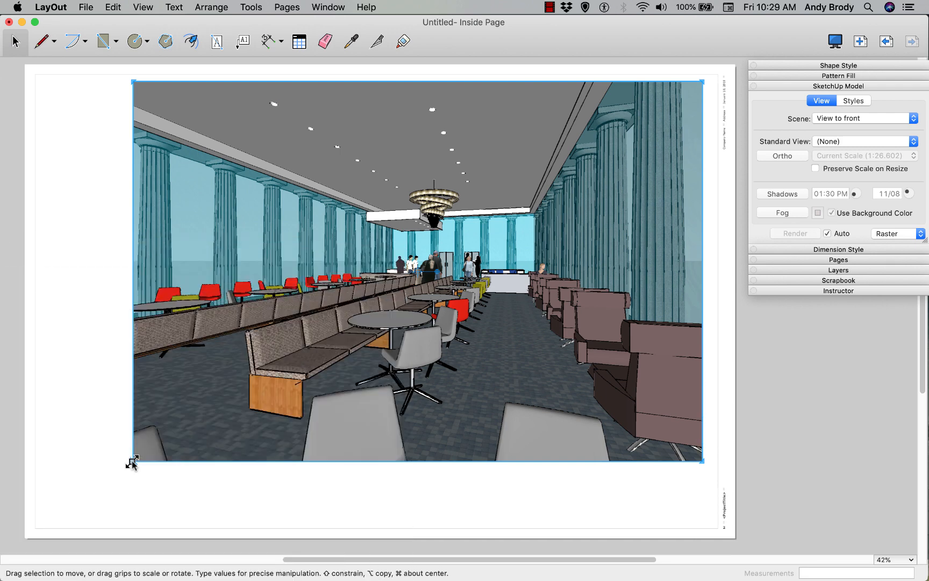
{"action": "left_click_drag", "start_coordinate": [133, 460], "coordinate": [556, 215]}
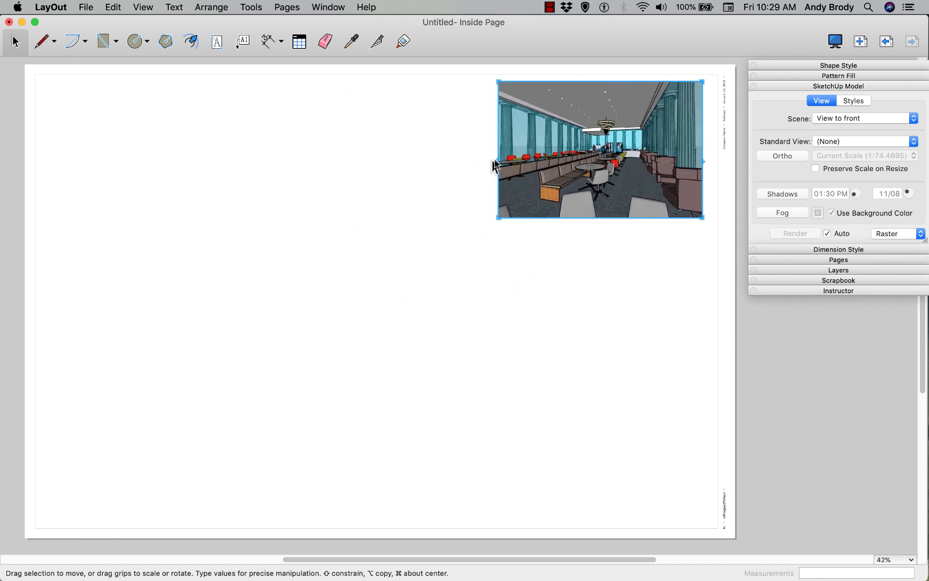
{"action": "left_click_drag", "start_coordinate": [497, 161], "coordinate": [463, 161]}
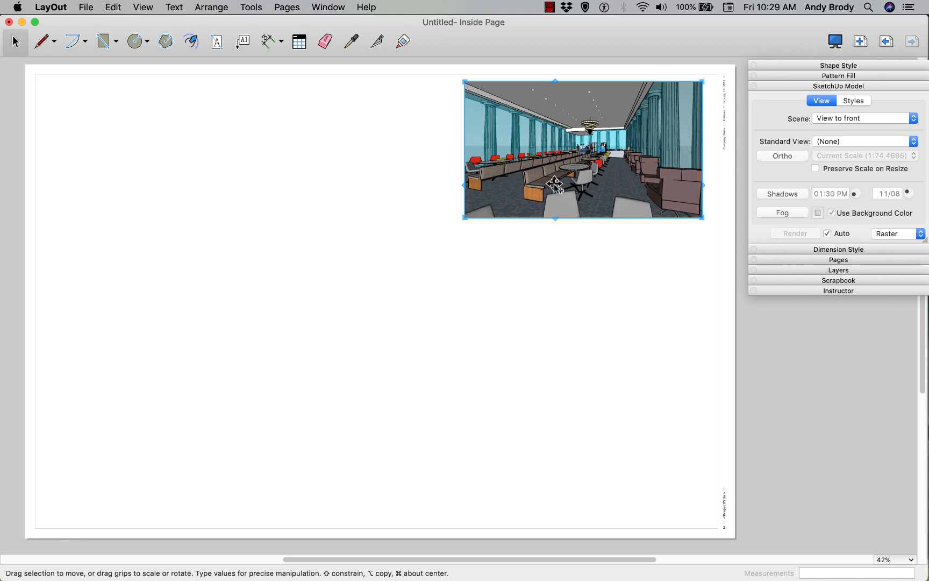
Copy the viewport to the page's upper-left corner and assign the copy the View to back scene
{"action": "left_click_drag", "start_coordinate": [538, 187], "coordinate": [144, 179], "text": "alt"}
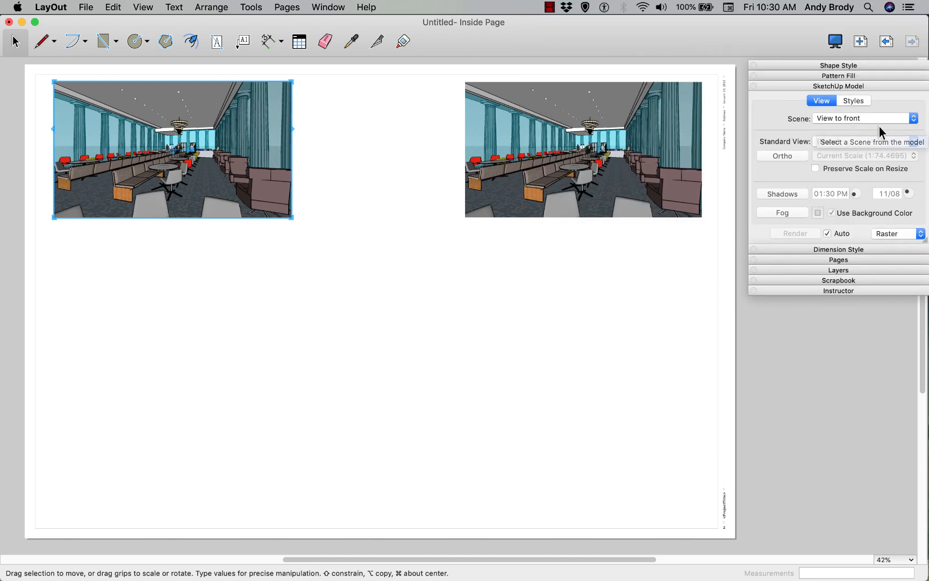
{"action": "left_click", "coordinate": [899, 118]}
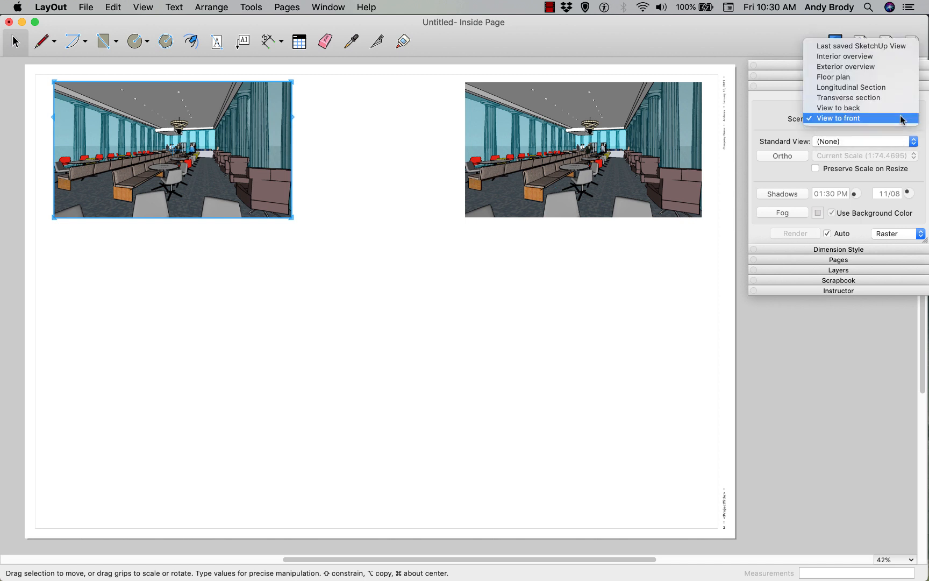
{"action": "key", "text": "Escape"}
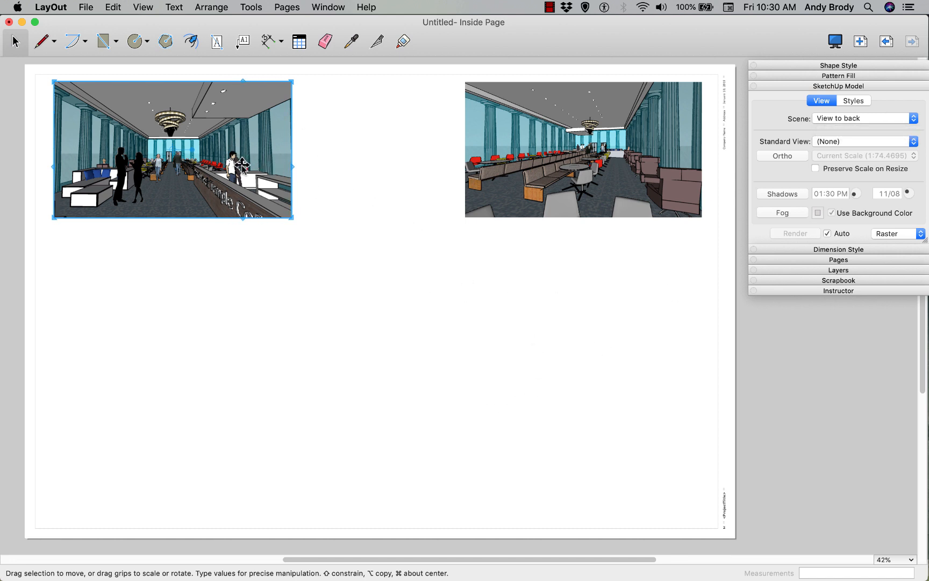
Copy the View to back viewport straight down the page and assign the copy the Floor plan scene
{"action": "left_click_drag", "start_coordinate": [242, 166], "coordinate": [247, 372], "text": "alt"}
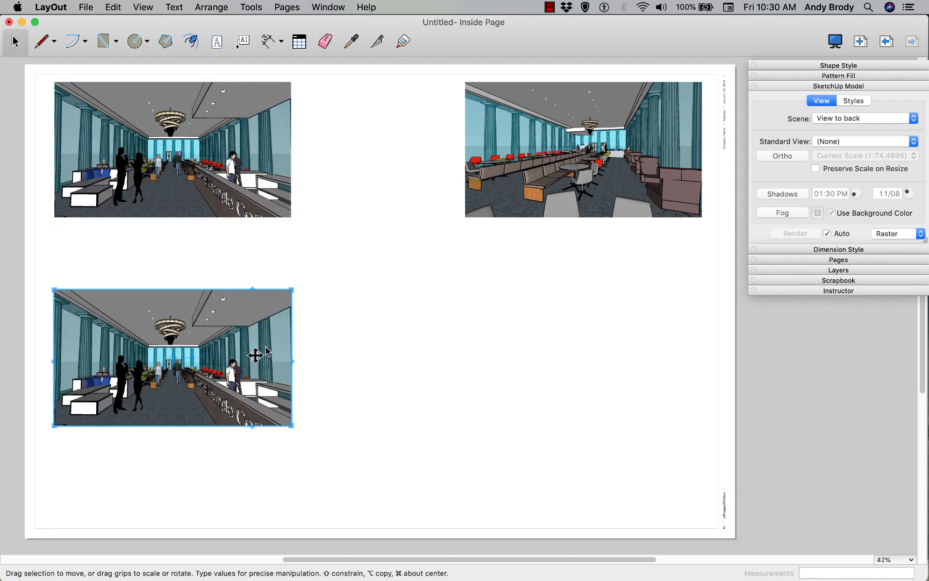
{"action": "left_click", "coordinate": [862, 119]}
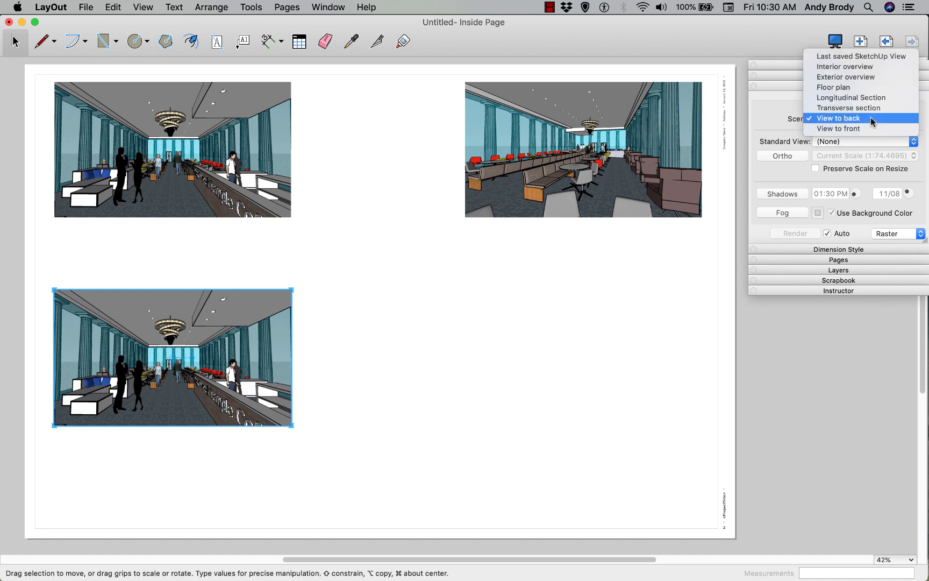
{"action": "key", "text": "Up"}
{"action": "key", "text": "Up"}
{"action": "key", "text": "Up"}
{"action": "key", "text": "Return"}
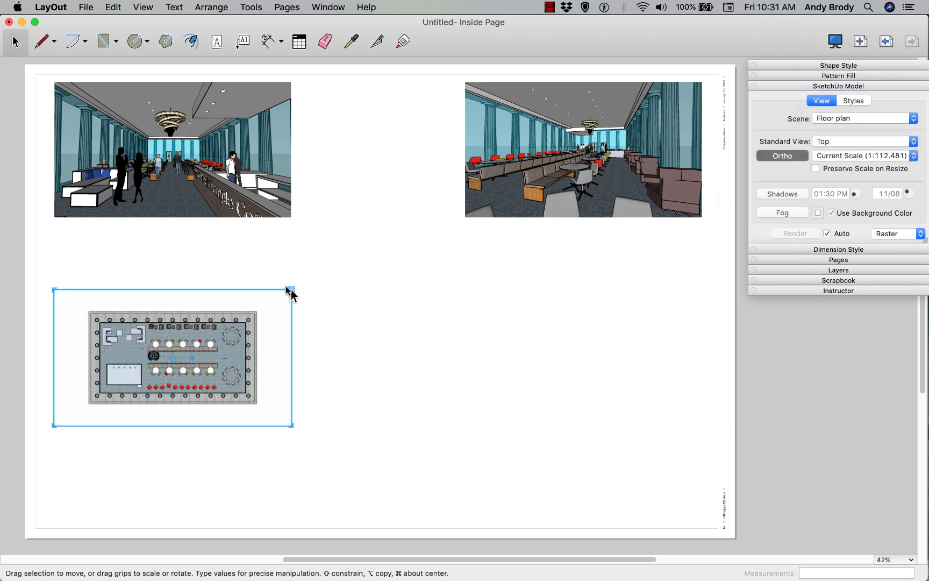
Enlarge the floor plan viewport by a factor of about 1.24 and set its scale to 1/4" = 1'-0"
{"action": "left_click_drag", "start_coordinate": [291, 290], "coordinate": [347, 256]}
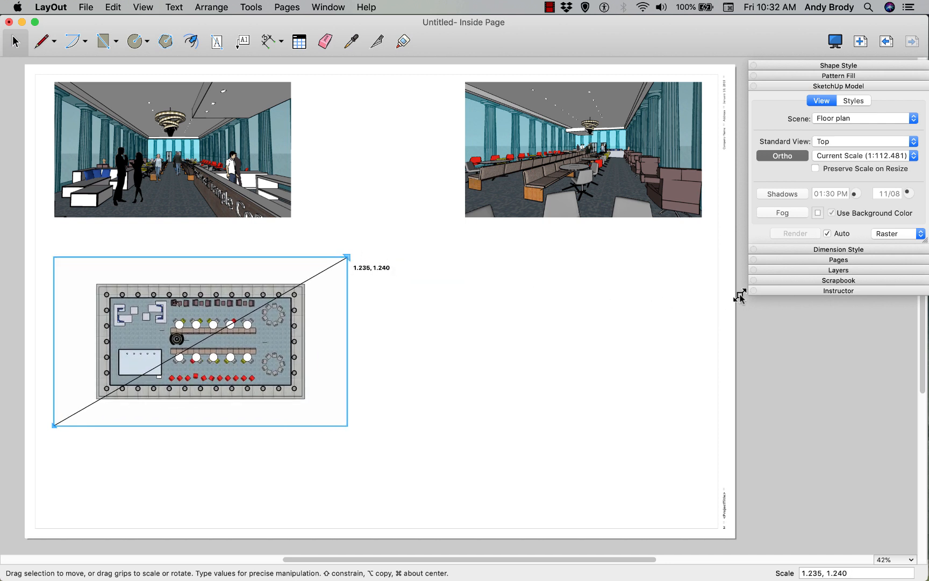
{"action": "left_click_drag", "start_coordinate": [740, 298], "coordinate": [685, 285]}
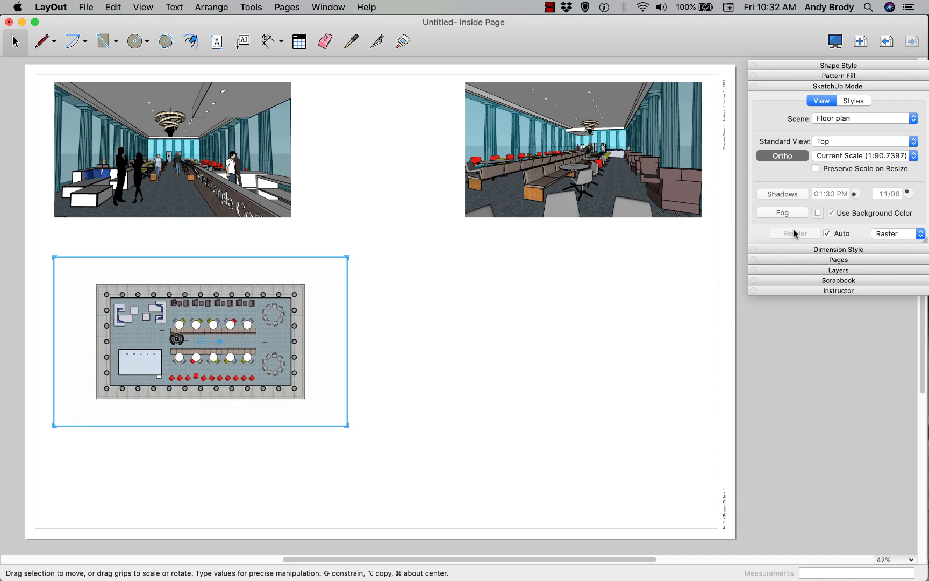
{"action": "left_click", "coordinate": [912, 156]}
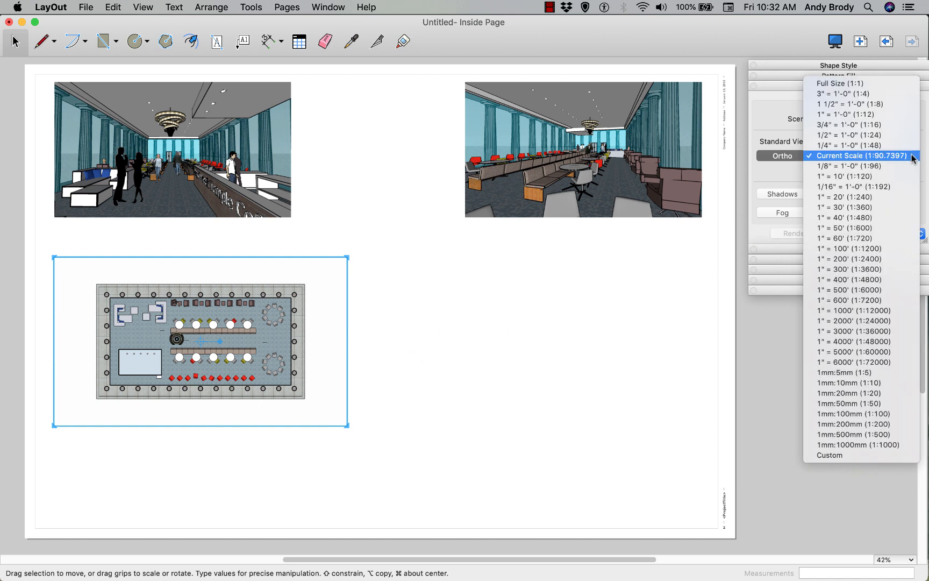
{"action": "left_click", "coordinate": [837, 146]}
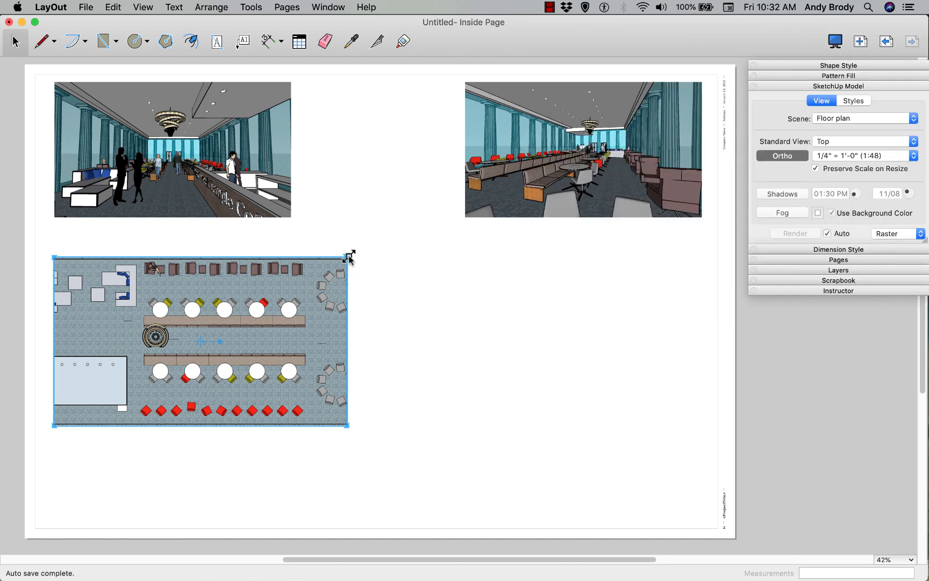
Extend and reposition the floor plan viewport to take in the whole building, and set its scale to 1/8" = 1'-0"
{"action": "left_click_drag", "start_coordinate": [347, 259], "coordinate": [423, 241]}
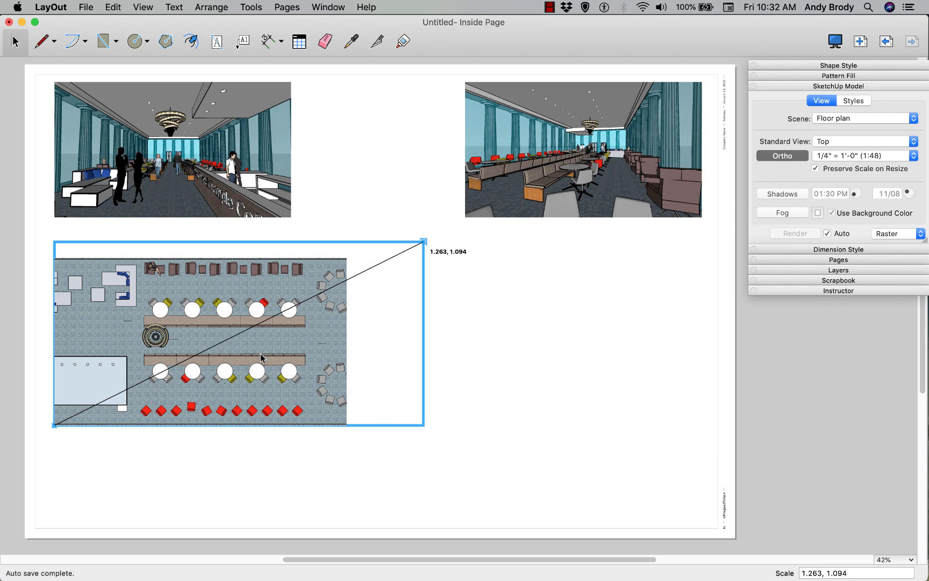
{"action": "left_click_drag", "start_coordinate": [210, 378], "coordinate": [452, 381]}
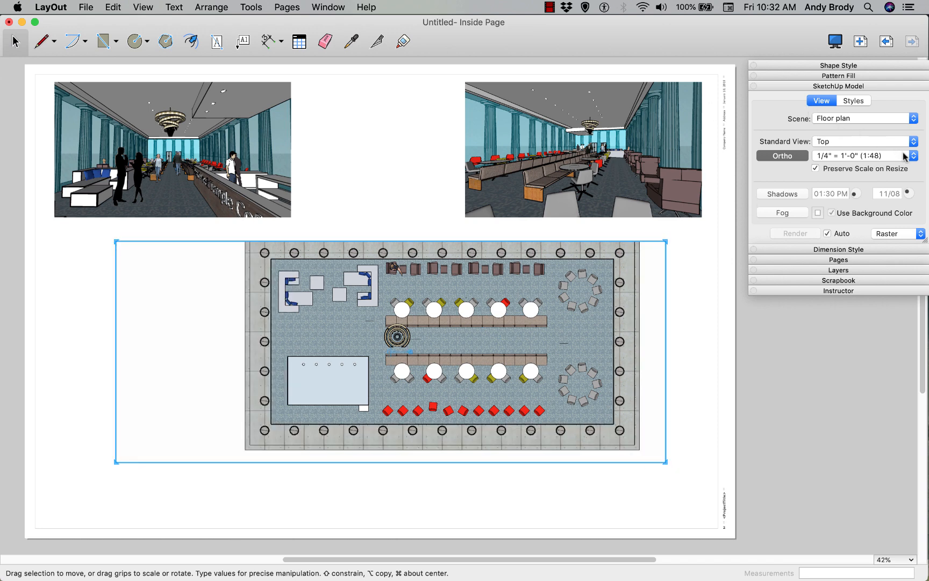
{"action": "left_click", "coordinate": [912, 156]}
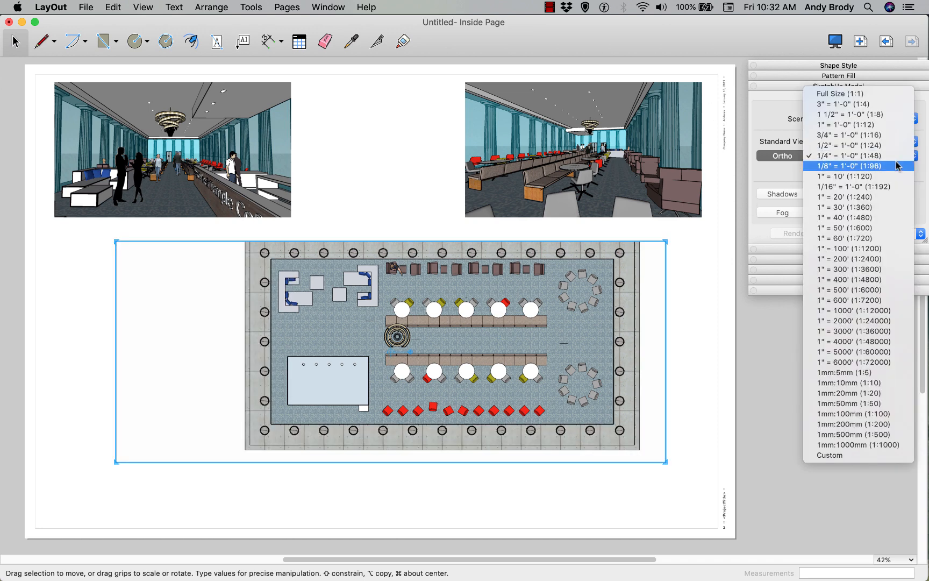
{"action": "left_click", "coordinate": [897, 166]}
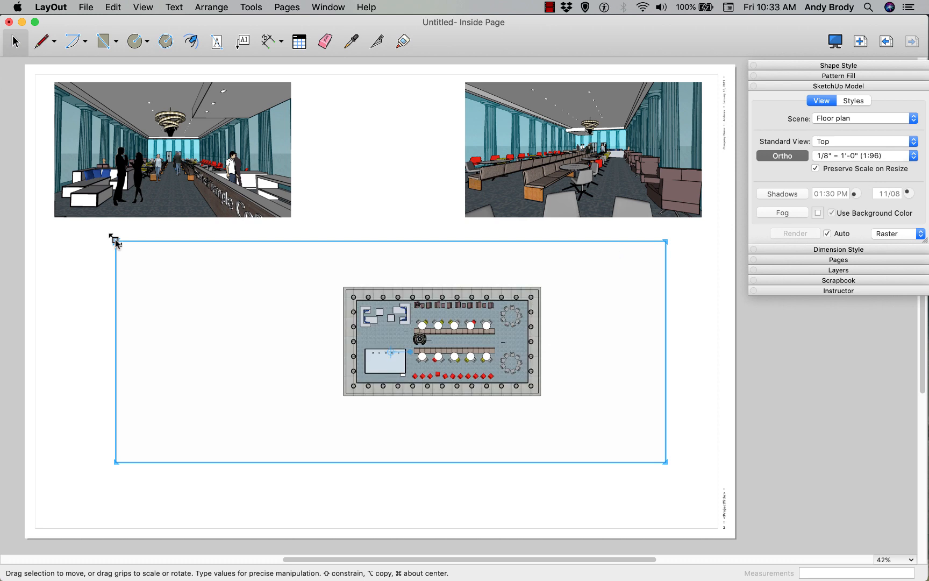
Crop the floor plan viewport's edges closely around the building, keeping the plan's scale
{"action": "left_click_drag", "start_coordinate": [115, 241], "coordinate": [337, 281]}
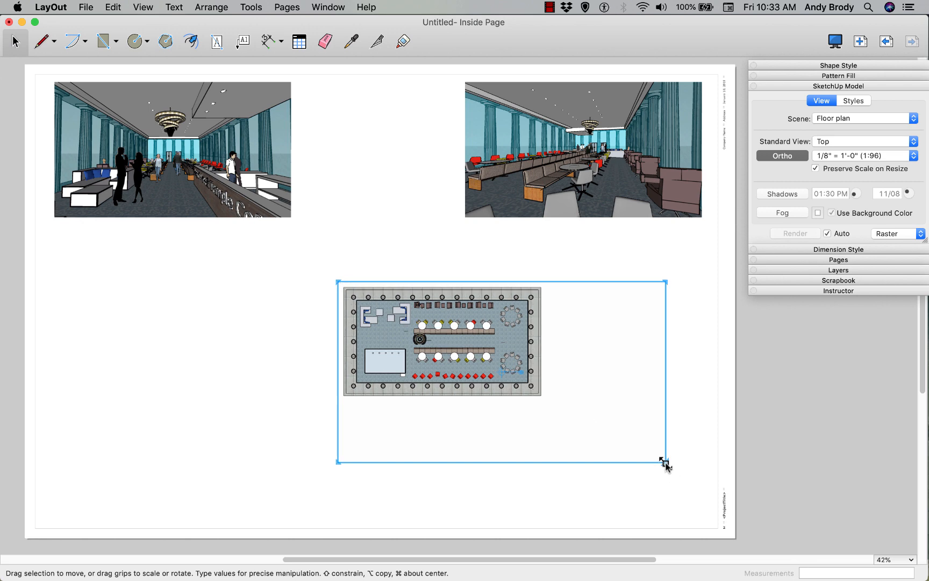
{"action": "left_click_drag", "start_coordinate": [661, 461], "coordinate": [587, 422]}
{"action": "left_click_drag", "start_coordinate": [587, 422], "coordinate": [556, 411]}
Turn on shadows in the floor plan viewport and set them to 12:30 PM on 06/08
{"action": "scroll", "coordinate": [372, 396], "scroll_direction": "up", "scroll_amount": 1}
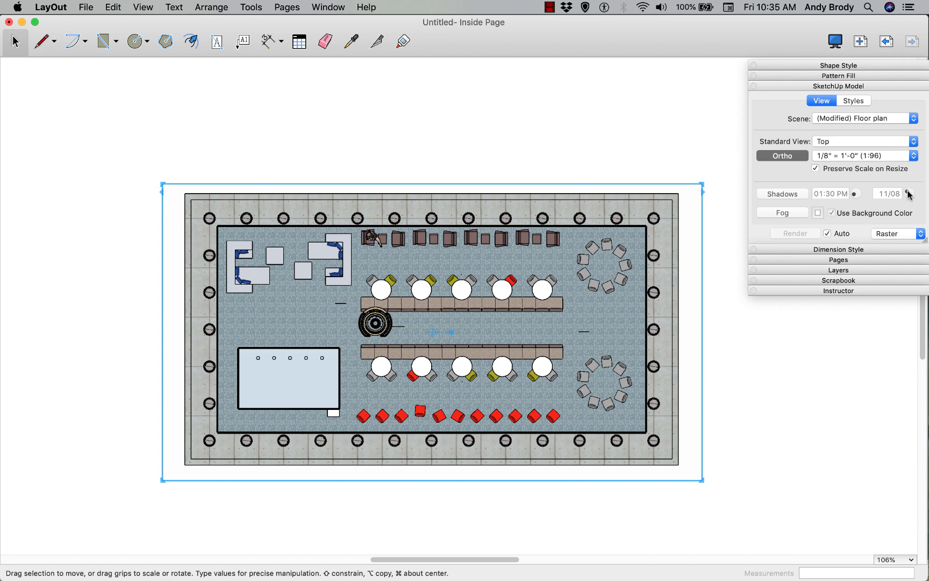
{"action": "left_click", "coordinate": [892, 197]}
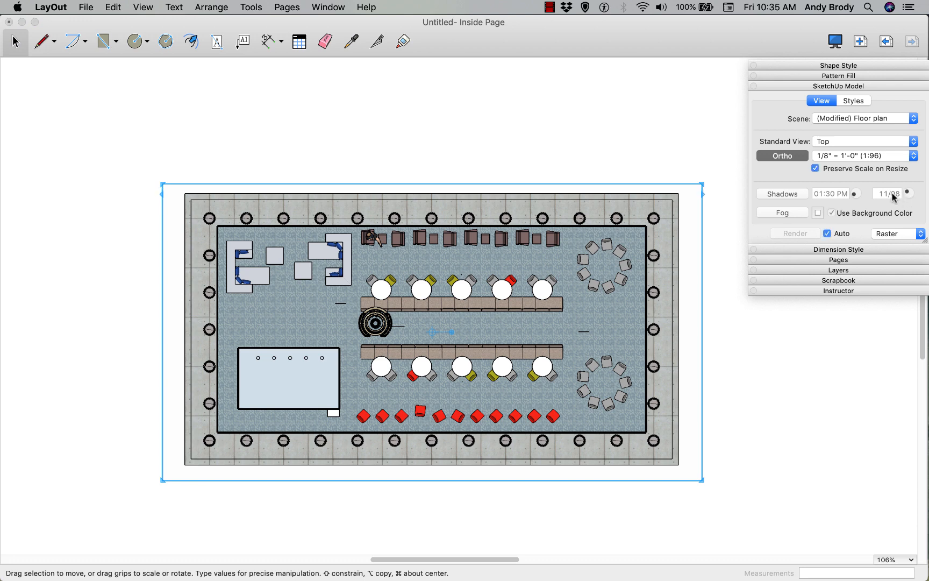
{"action": "left_click", "coordinate": [780, 193]}
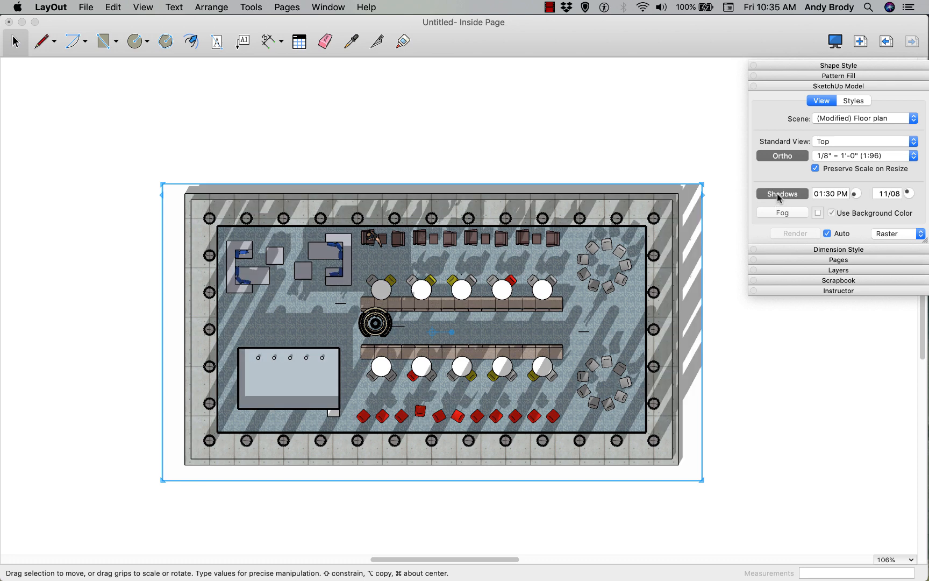
{"action": "left_click", "coordinate": [890, 193]}
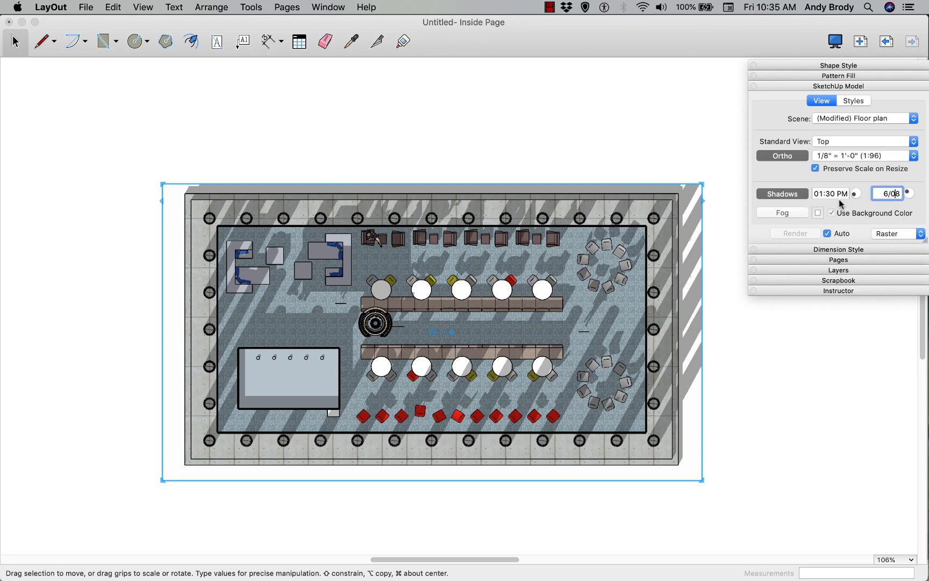
{"action": "key", "text": "Return"}
{"action": "left_click", "coordinate": [812, 194]}
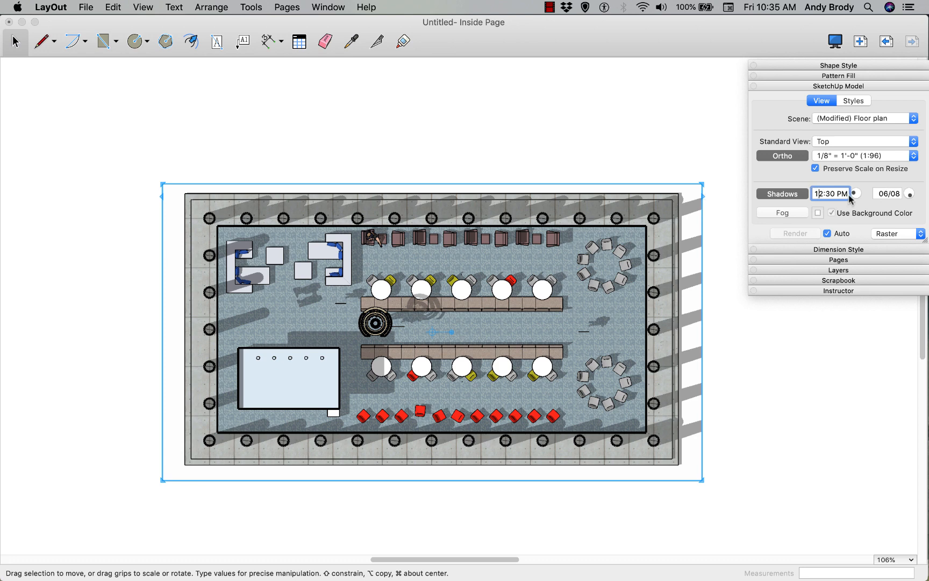
{"action": "key", "text": "Return"}
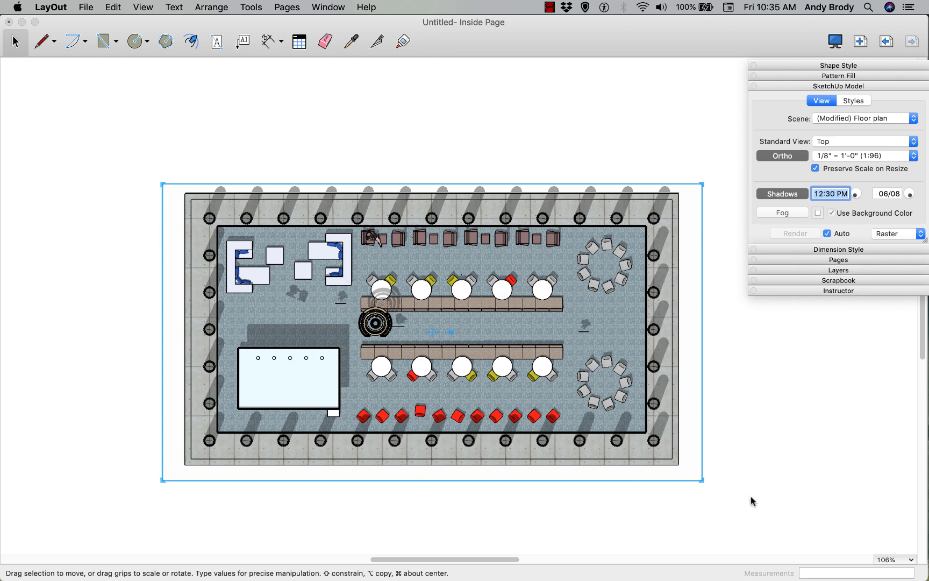
Move the floor plan viewport to the page's lower-right area, below the View to front viewport
{"action": "scroll", "coordinate": [733, 472], "scroll_direction": "down", "scroll_amount": 3}
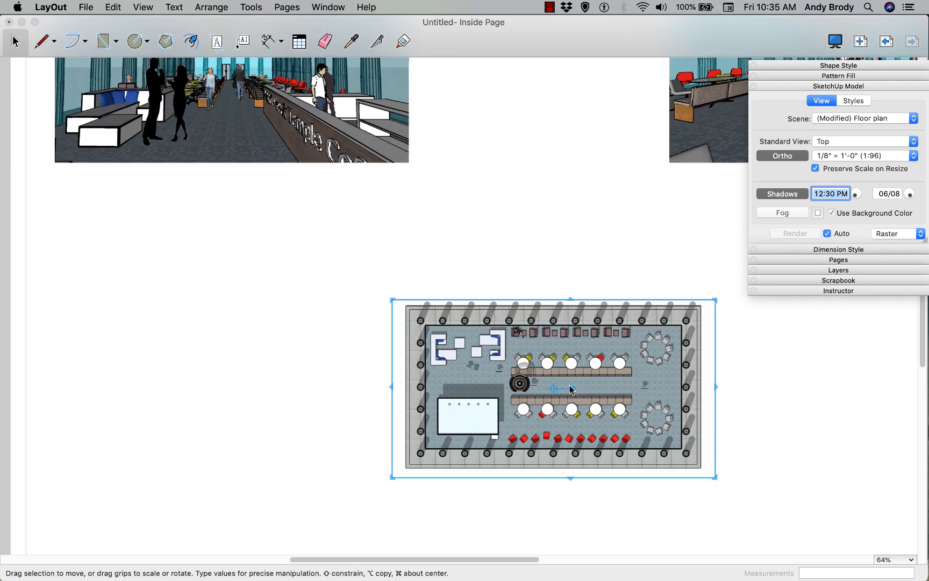
{"action": "left_click", "coordinate": [572, 390]}
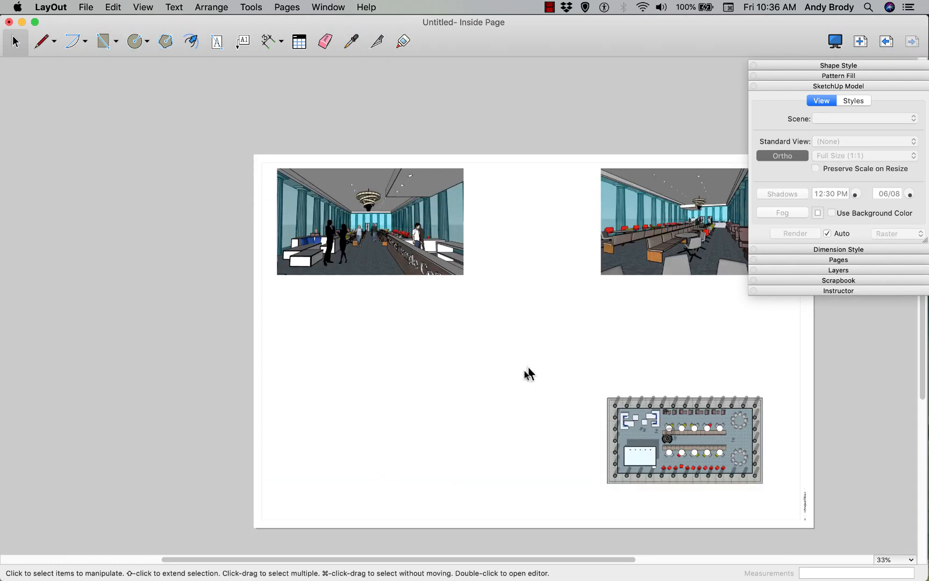
{"action": "left_click", "coordinate": [678, 433]}
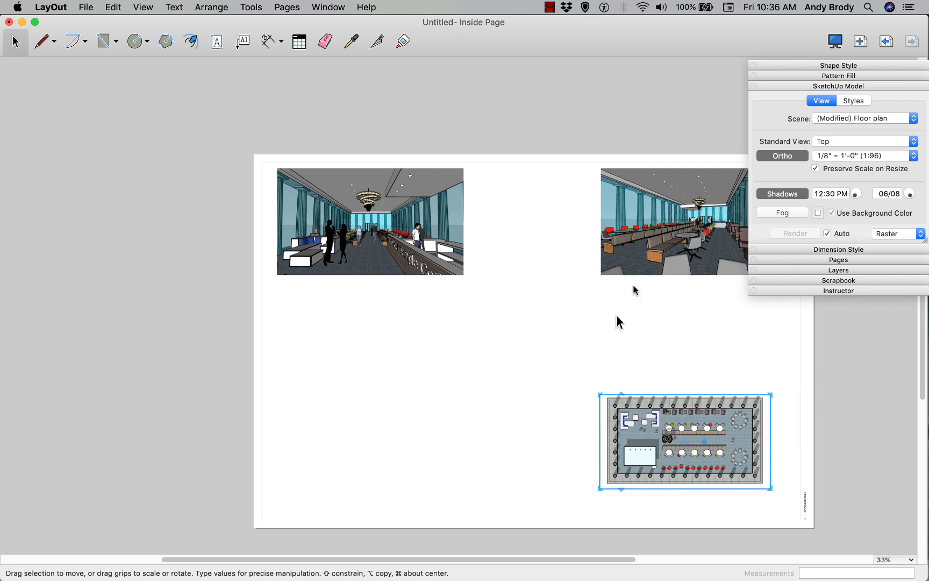
{"action": "left_click", "coordinate": [659, 265]}
{"action": "left_click", "coordinate": [673, 417]}
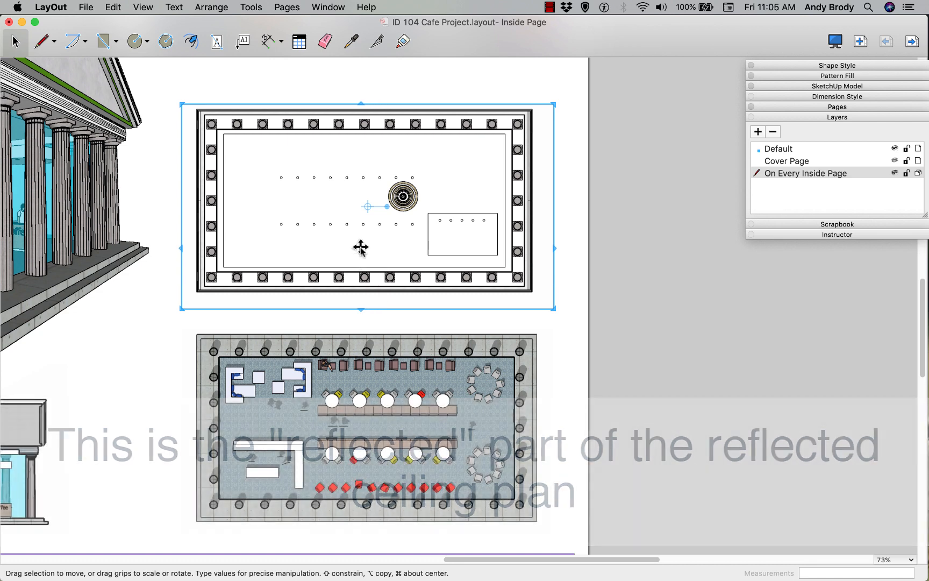
Flip the reflected ceiling plan viewport left to right
{"action": "right_click", "coordinate": [360, 249]}
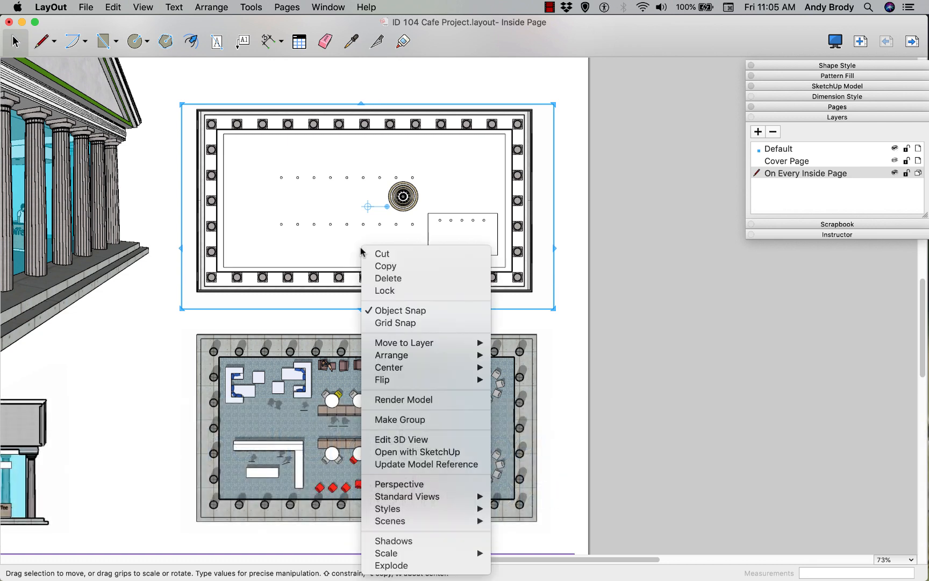
{"action": "mouse_move", "coordinate": [428, 381]}
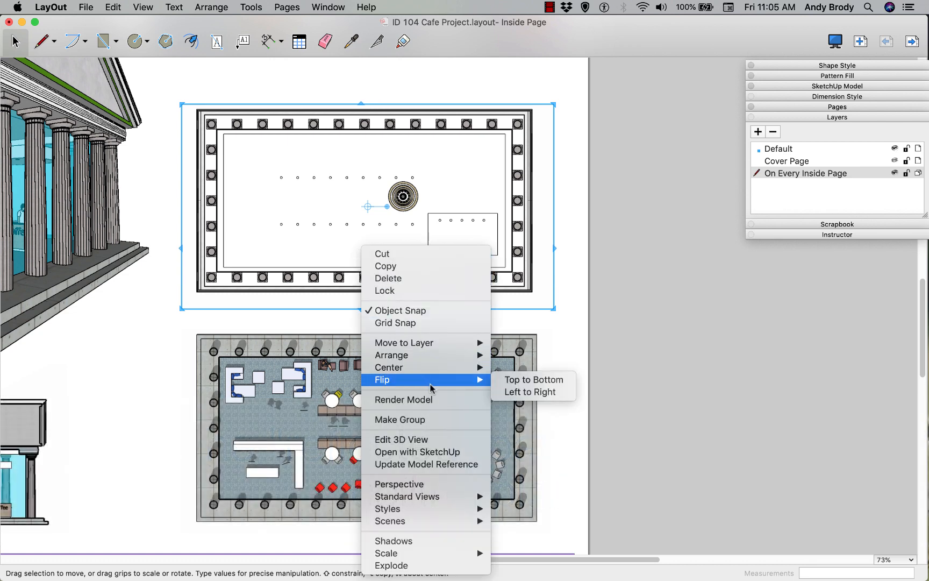
{"action": "left_click", "coordinate": [530, 391]}
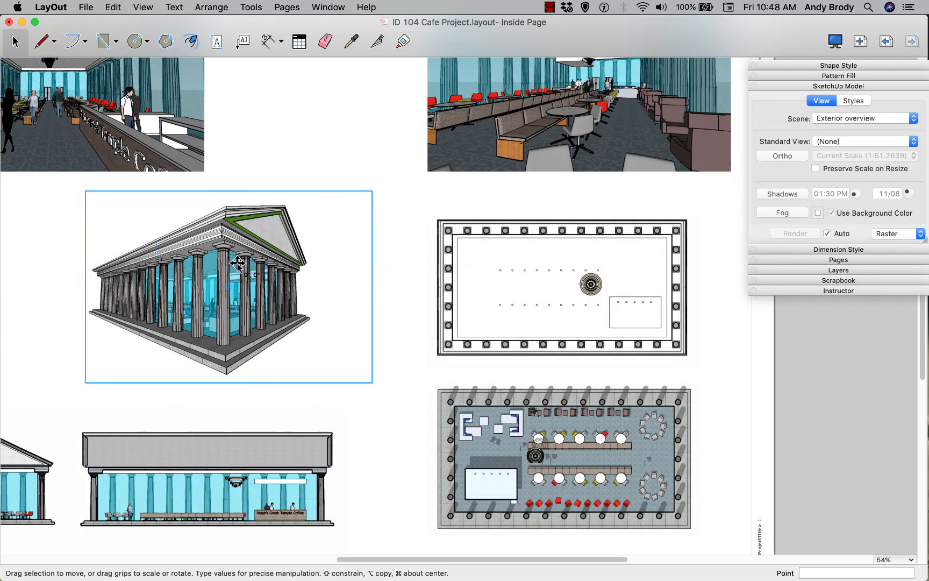
Enlarge the Exterior overview viewport proportionally and position it in the middle of the page, between the interior perspectives and the sections
{"action": "mouse_move", "coordinate": [237, 263]}
{"action": "left_mouse_down"}
{"action": "mouse_move", "coordinate": [264, 263]}
{"action": "mouse_move", "coordinate": [220, 263]}
{"action": "left_mouse_up"}
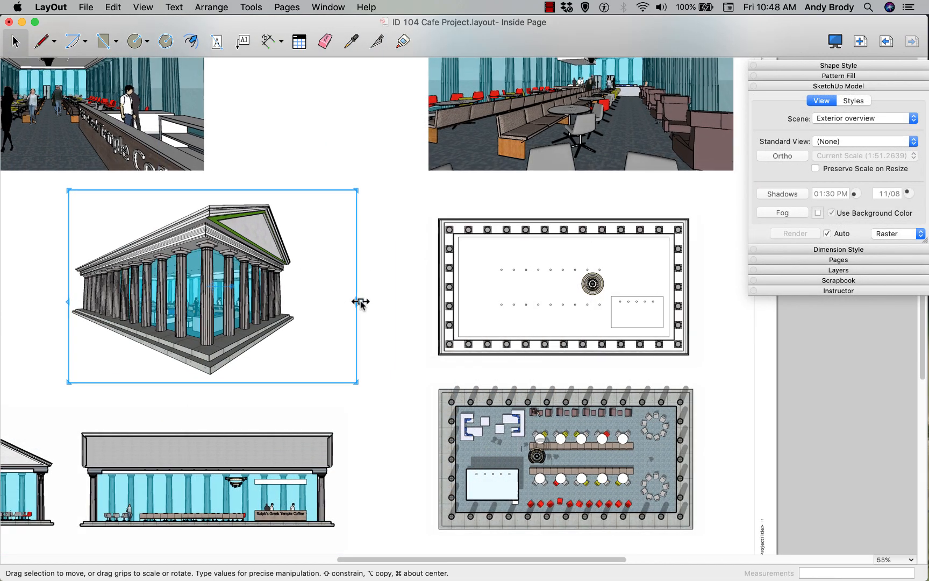
{"action": "scroll", "coordinate": [360, 302], "scroll_direction": "down", "scroll_amount": 3}
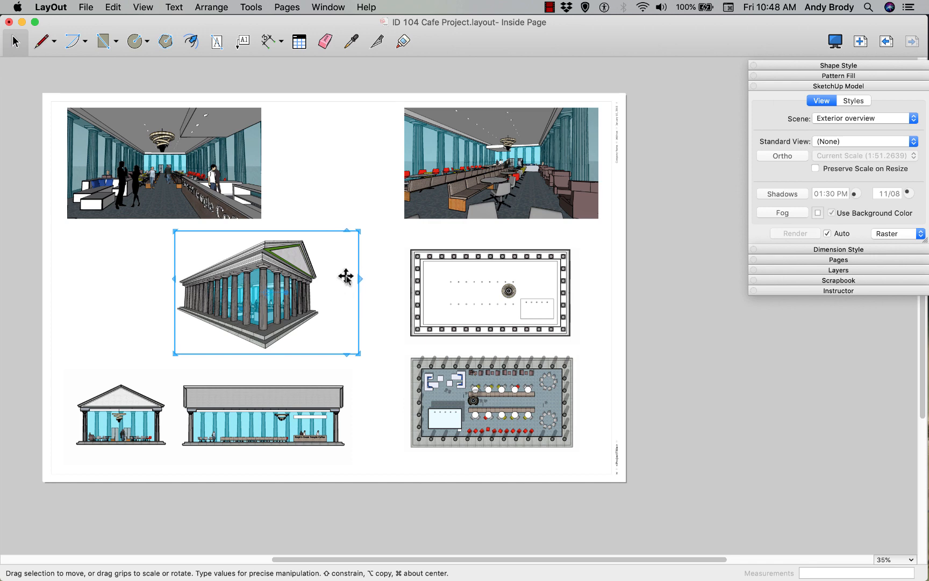
{"action": "scroll", "coordinate": [260, 271], "scroll_direction": "up", "scroll_amount": 1}
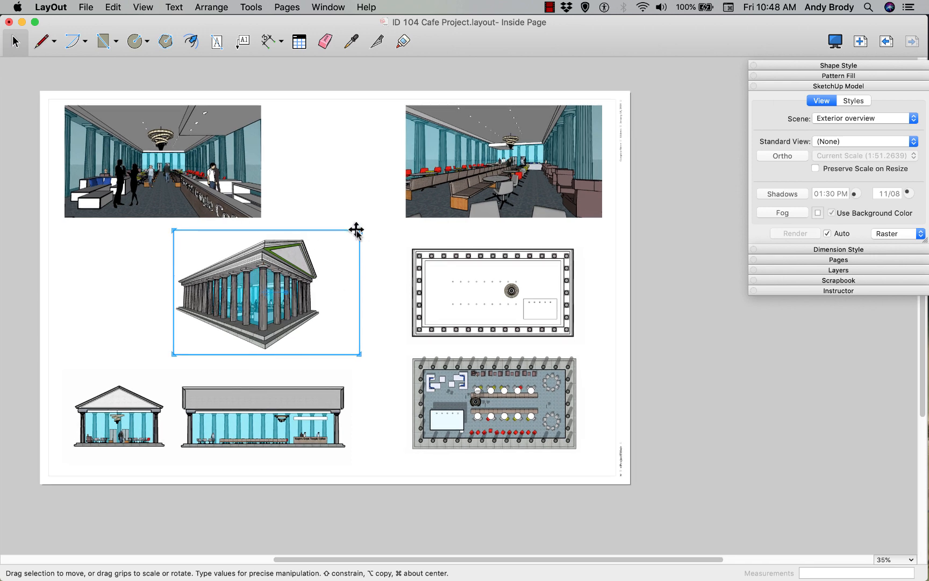
{"action": "left_click_drag", "start_coordinate": [358, 231], "coordinate": [434, 174]}
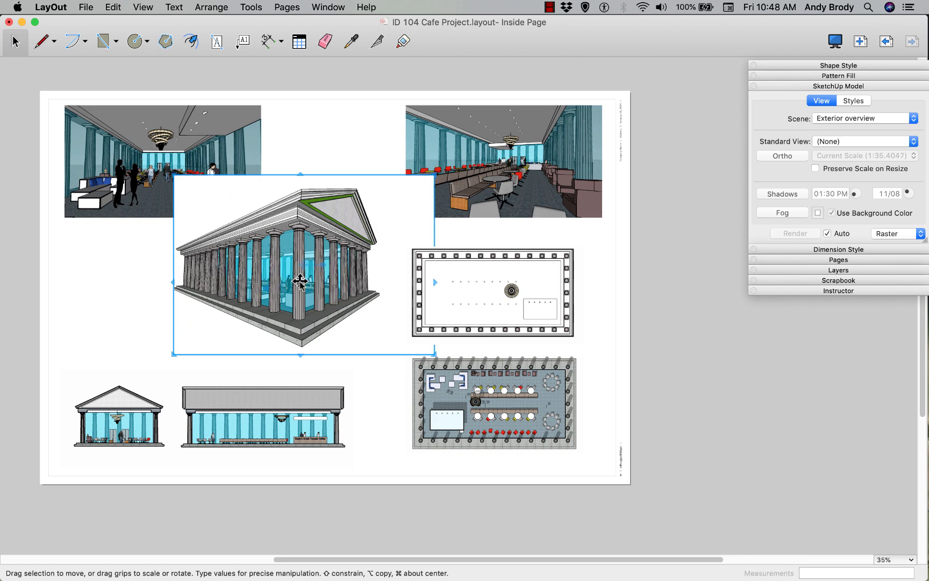
{"action": "left_click_drag", "start_coordinate": [300, 280], "coordinate": [321, 282]}
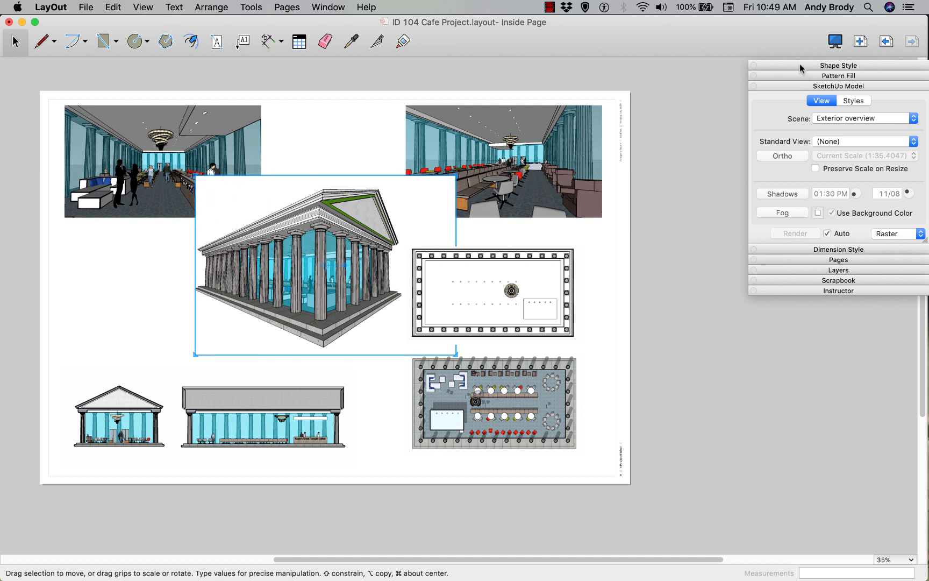
Draw a closed seven-sided line outline loosely around the building in the Exterior overview viewport
{"action": "key", "text": "l"}
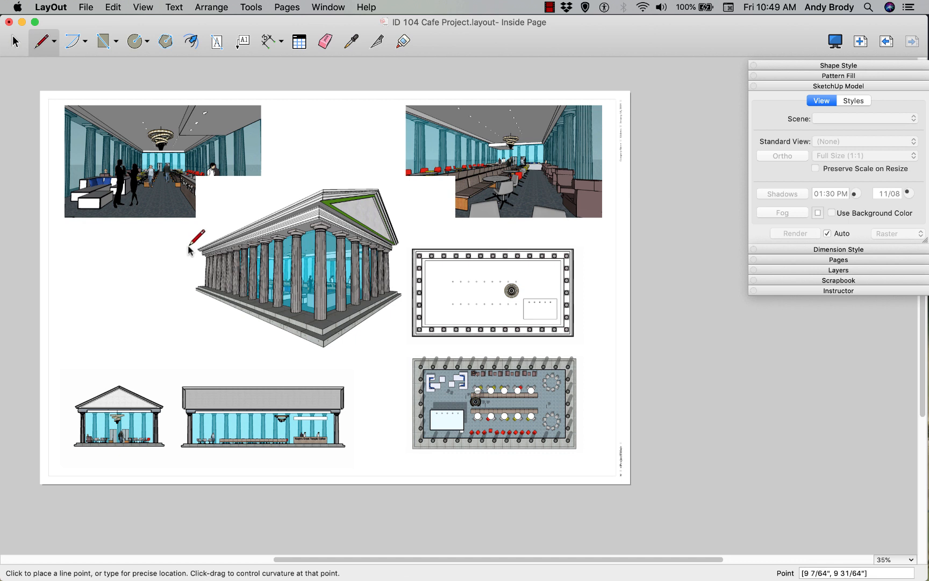
{"action": "left_click", "coordinate": [188, 248]}
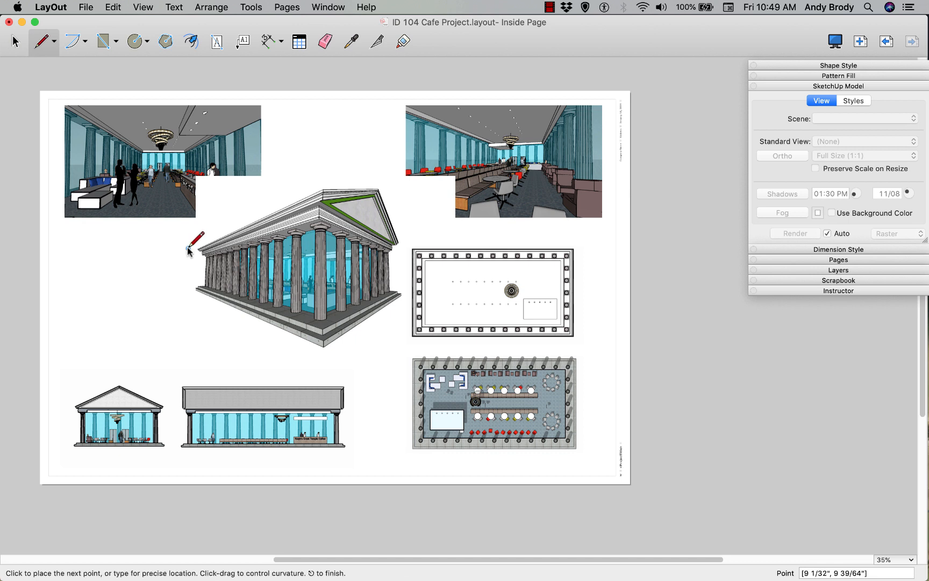
{"action": "left_click", "coordinate": [326, 176]}
{"action": "left_click", "coordinate": [380, 176]}
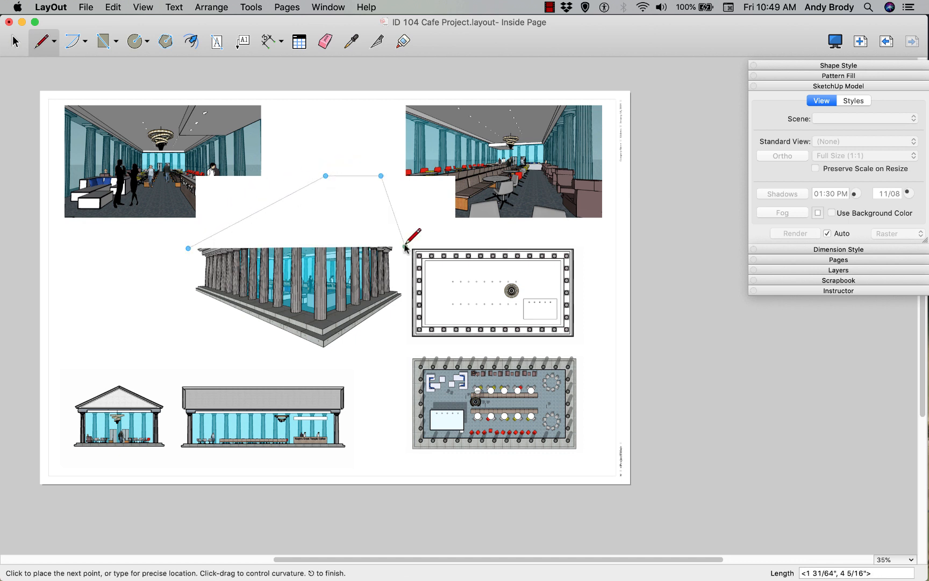
{"action": "left_click", "coordinate": [405, 246]}
{"action": "left_click", "coordinate": [404, 318]}
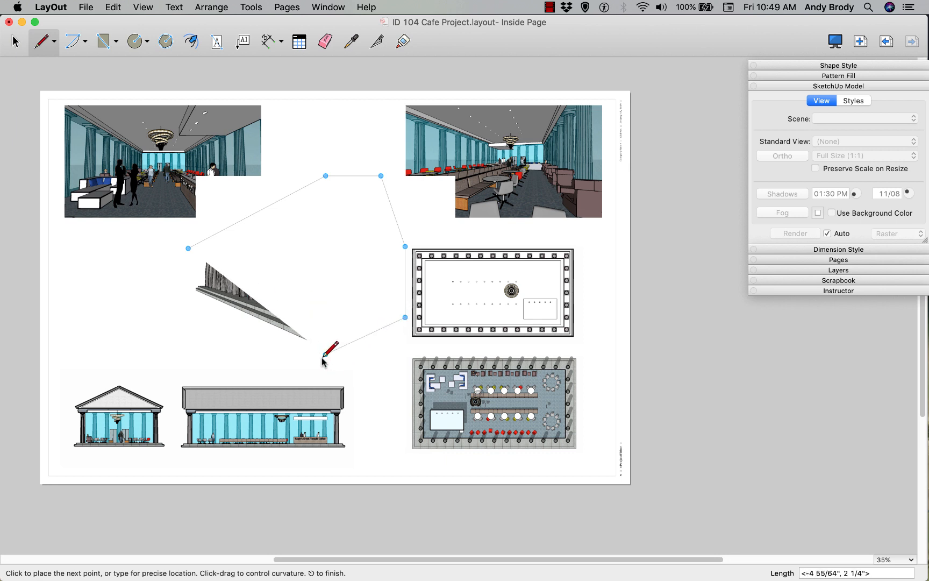
{"action": "left_click", "coordinate": [322, 361]}
{"action": "left_click", "coordinate": [188, 304]}
{"action": "left_click", "coordinate": [188, 248]}
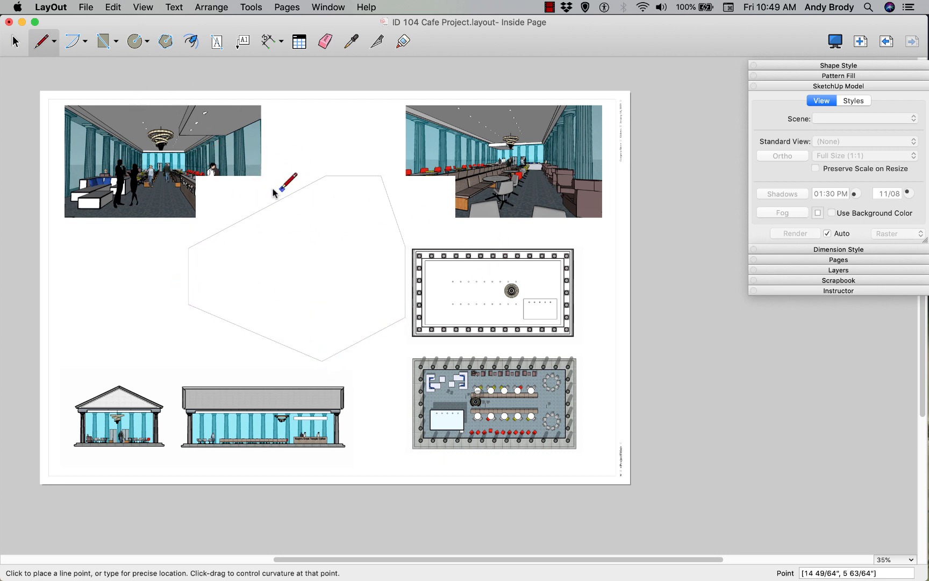
Select the outline together with the Exterior overview viewport and create a clipping mask from them
{"action": "left_click", "coordinate": [15, 43]}
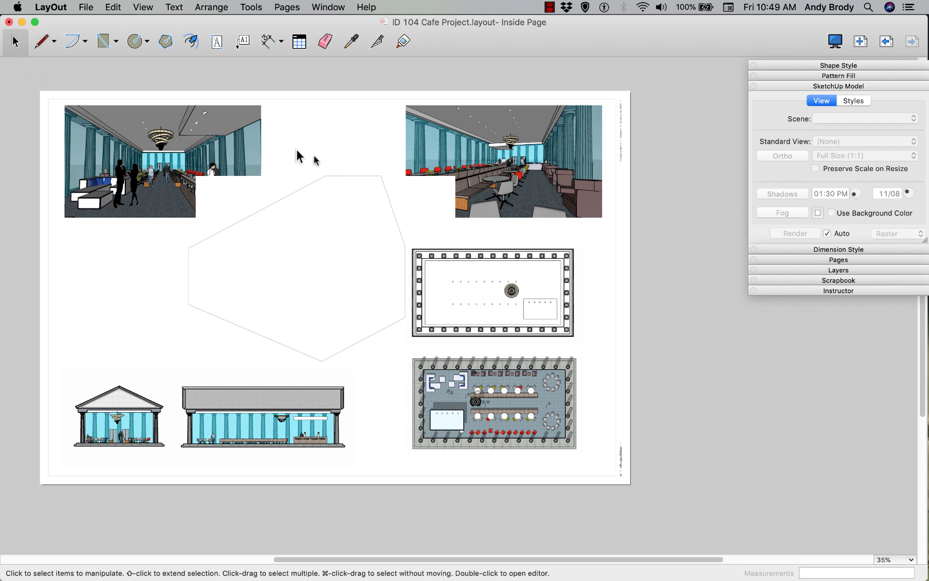
{"action": "left_click_drag", "start_coordinate": [354, 156], "coordinate": [327, 192]}
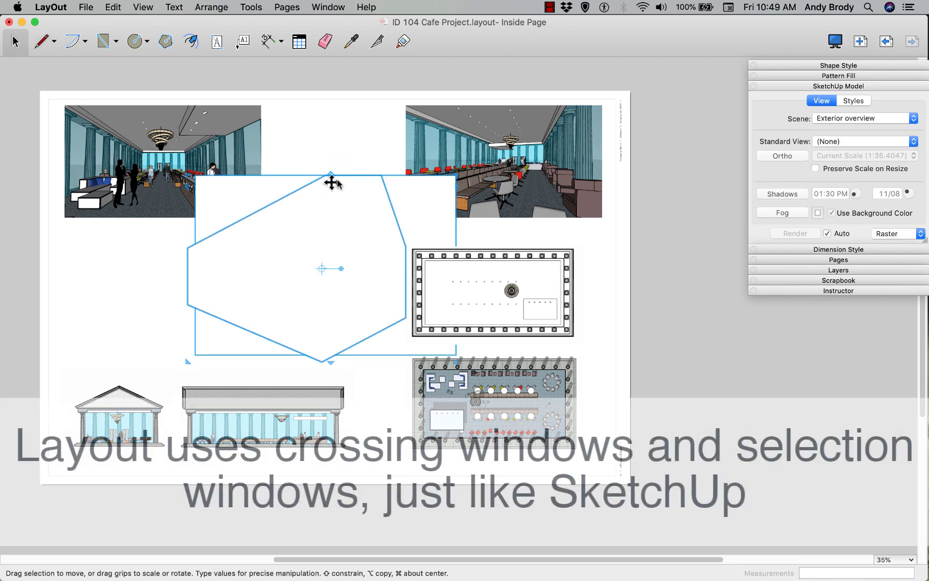
{"action": "right_click", "coordinate": [348, 197]}
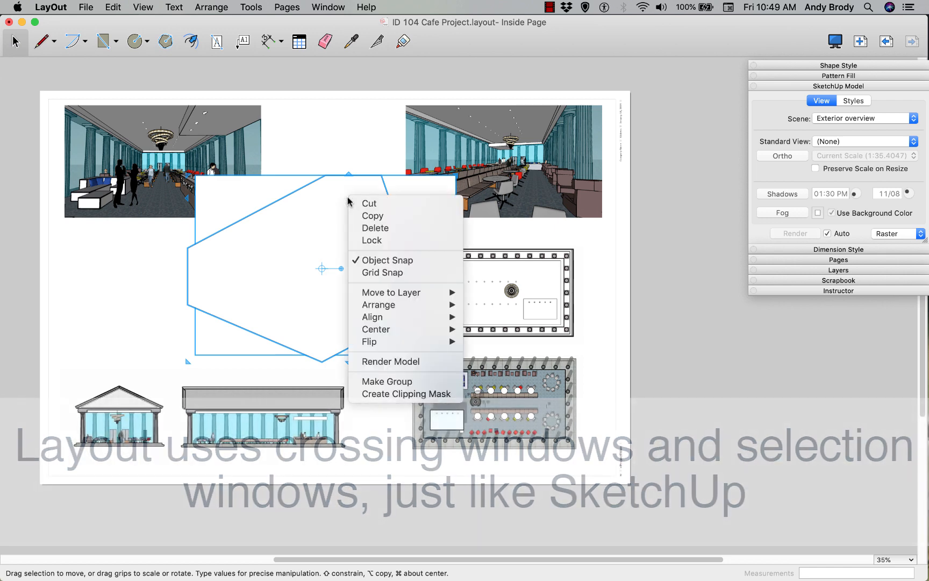
{"action": "left_click", "coordinate": [410, 397]}
{"action": "left_click", "coordinate": [206, 320]}
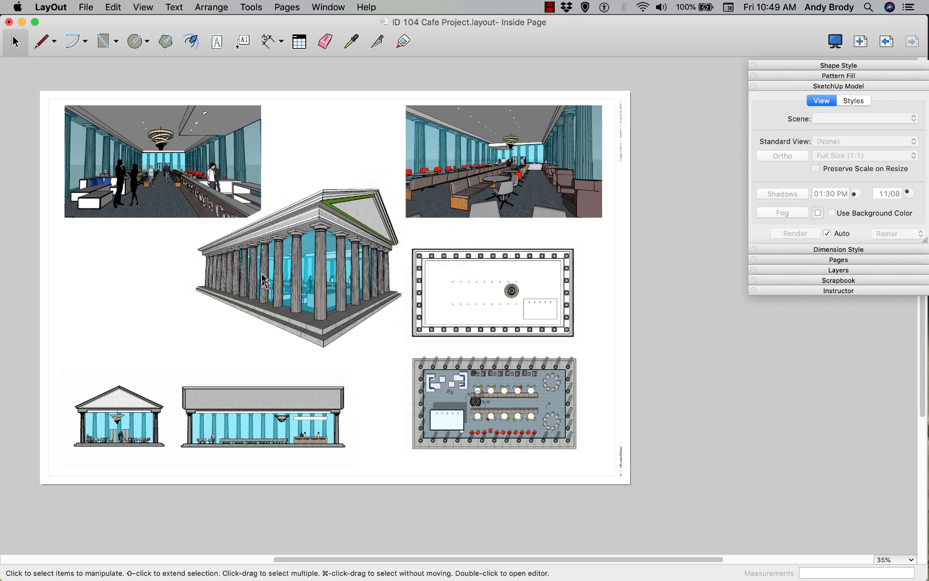
Nudge the clipped exterior view slightly right, up to the edge of the reflected ceiling plan
{"action": "left_click", "coordinate": [283, 264]}
{"action": "left_click_drag", "start_coordinate": [324, 282], "coordinate": [330, 281]}
{"action": "key", "text": "Right"}
{"action": "key", "text": "Right"}
{"action": "key", "text": "Right"}
{"action": "key", "text": "Right"}
{"action": "key", "text": "Right"}
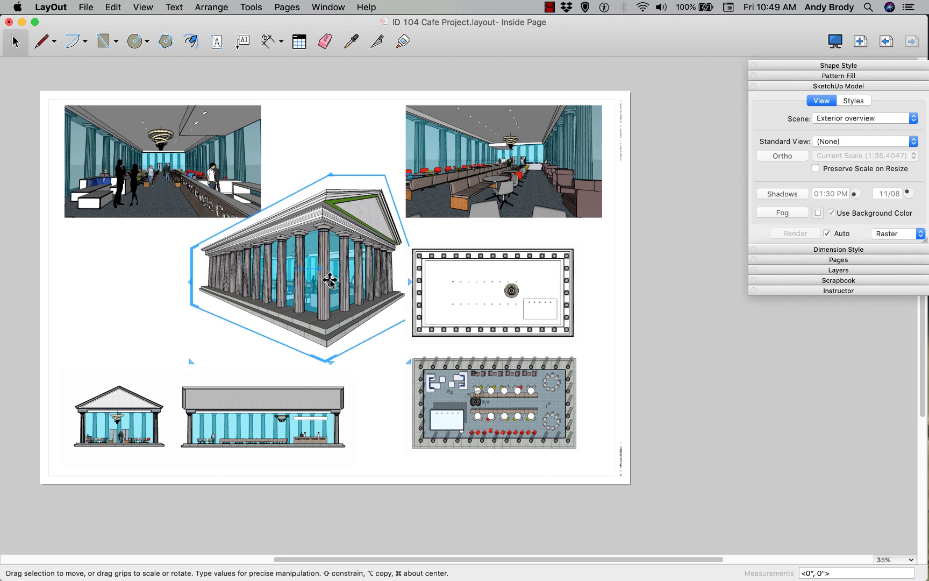
{"action": "key", "text": "Right"}
{"action": "key", "text": "Right"}
{"action": "key", "text": "Right"}
{"action": "key", "text": "Right"}
{"action": "key", "text": "Right"}
{"action": "key", "text": "Right"}
{"action": "key", "text": "Right"}
{"action": "key", "text": "Right"}
{"action": "key", "text": "Right"}
{"action": "key", "text": "Right"}
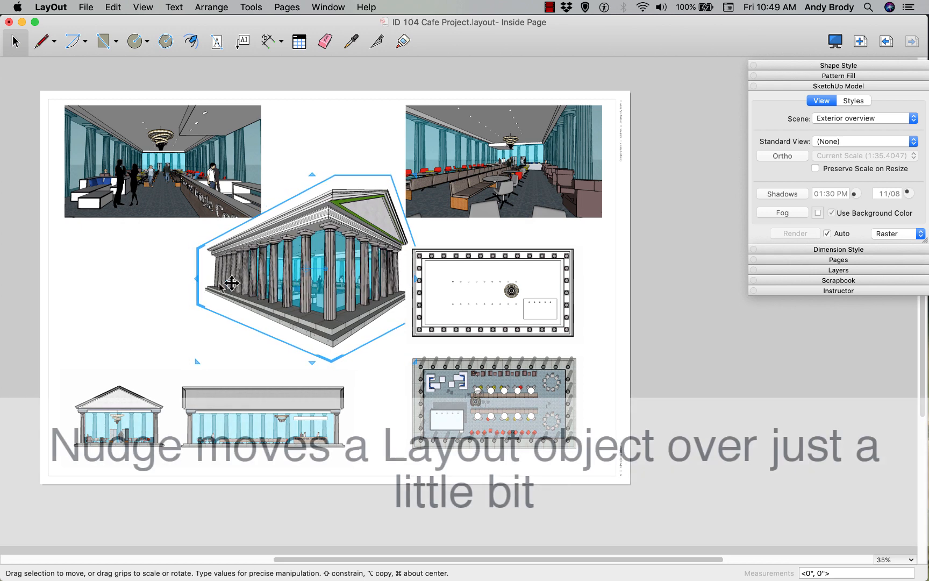
{"action": "key", "text": "Right"}
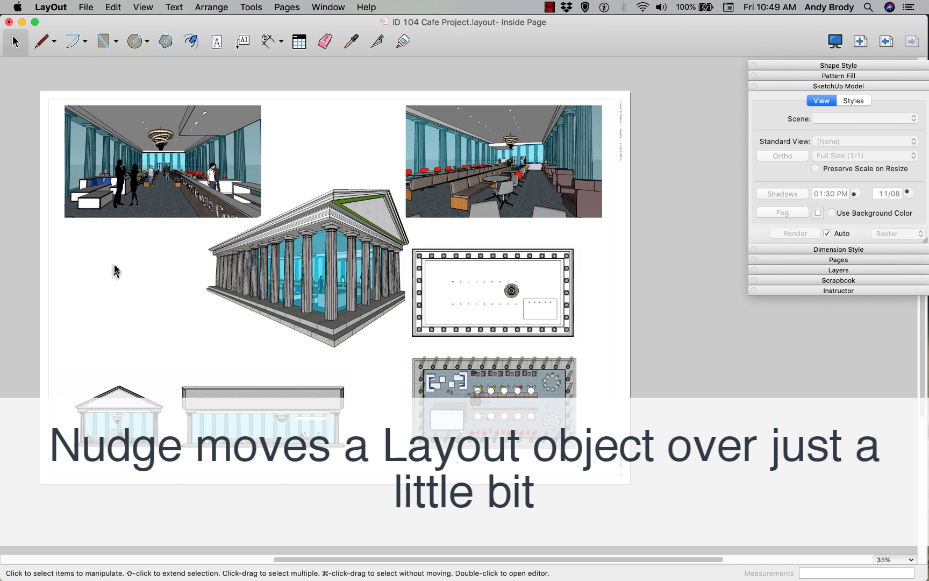
Scale the clipped exterior view up proportionally by a factor of about 1.19 and center it between the interior perspectives
{"action": "left_click", "coordinate": [310, 308]}
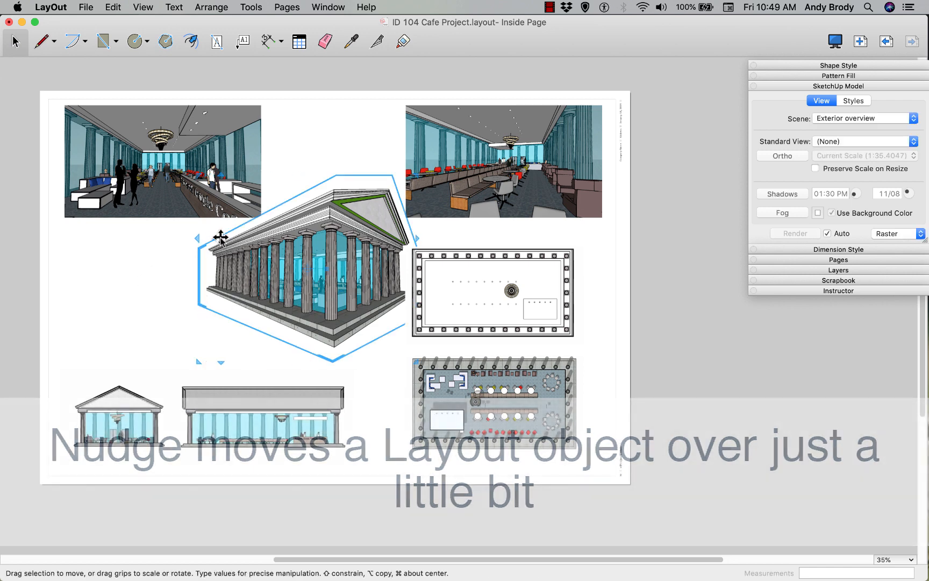
{"action": "left_click", "coordinate": [212, 196]}
{"action": "left_click", "coordinate": [279, 247]}
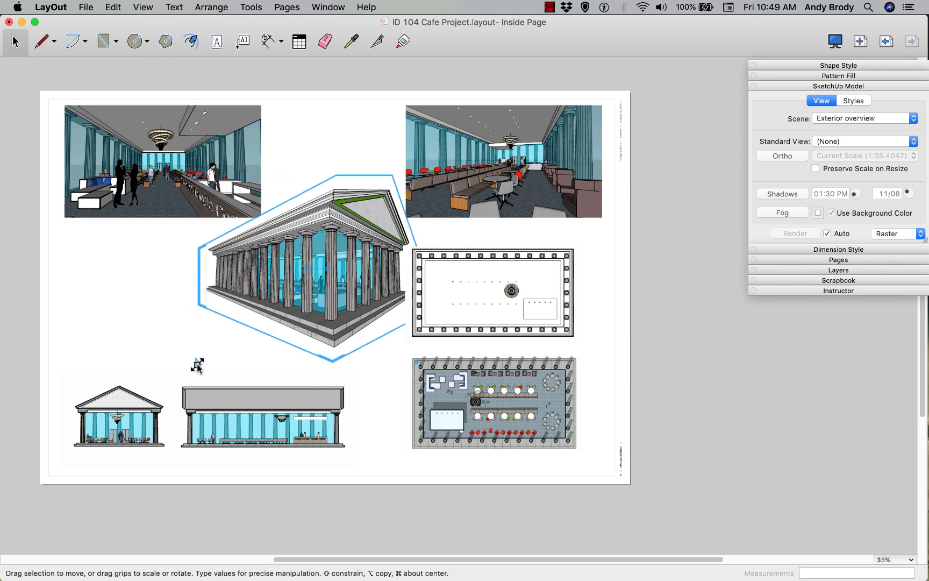
{"action": "left_click_drag", "start_coordinate": [196, 365], "coordinate": [157, 367]}
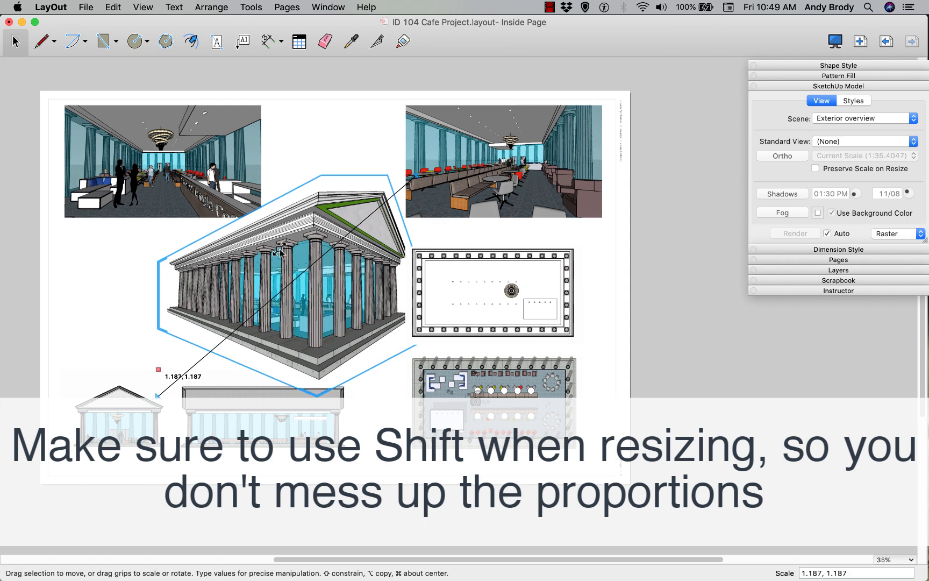
Bring both interior perspective viewports, View to front and View to back, in front of the exterior view
{"action": "left_click", "coordinate": [483, 139]}
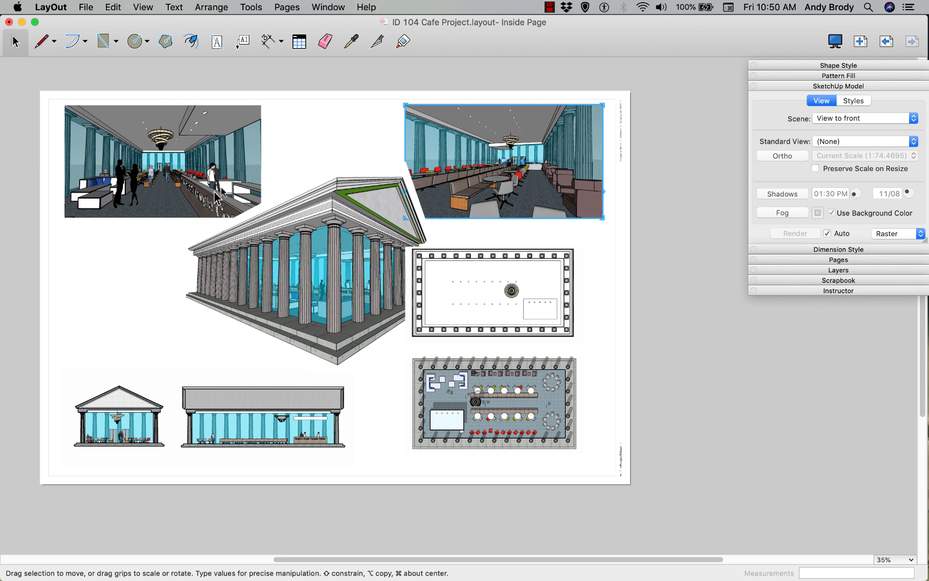
{"action": "left_click", "coordinate": [215, 164], "text": "shift"}
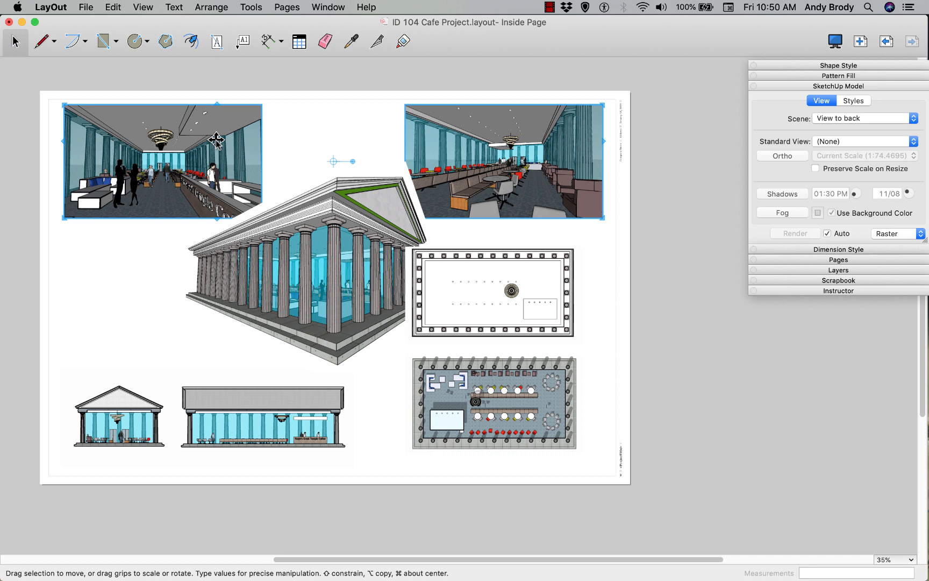
{"action": "right_click", "coordinate": [216, 141]}
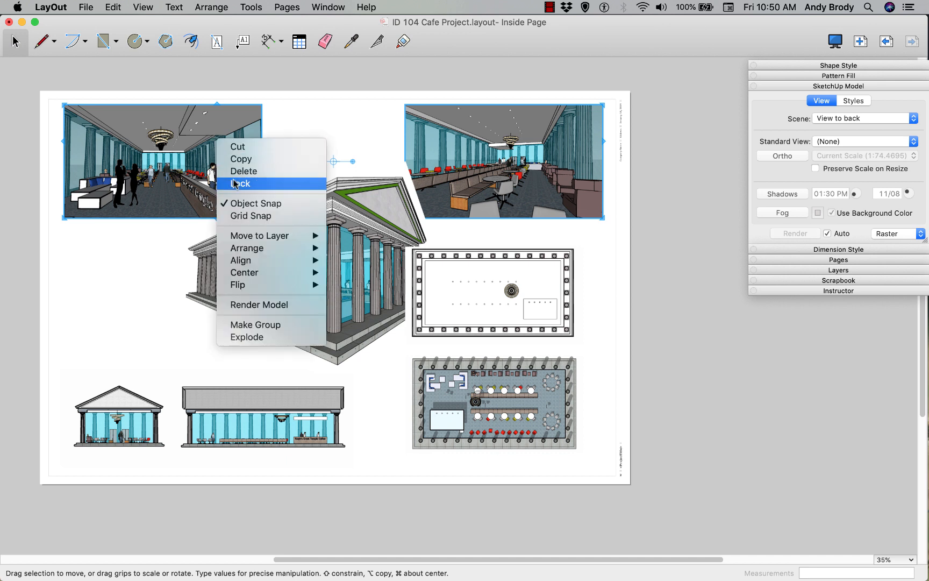
{"action": "mouse_move", "coordinate": [273, 250]}
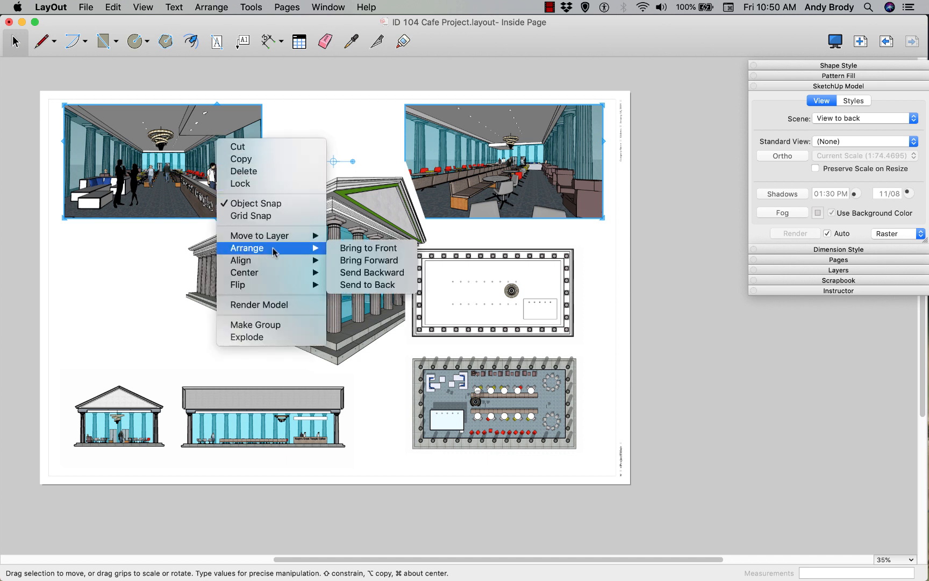
{"action": "left_click", "coordinate": [350, 249]}
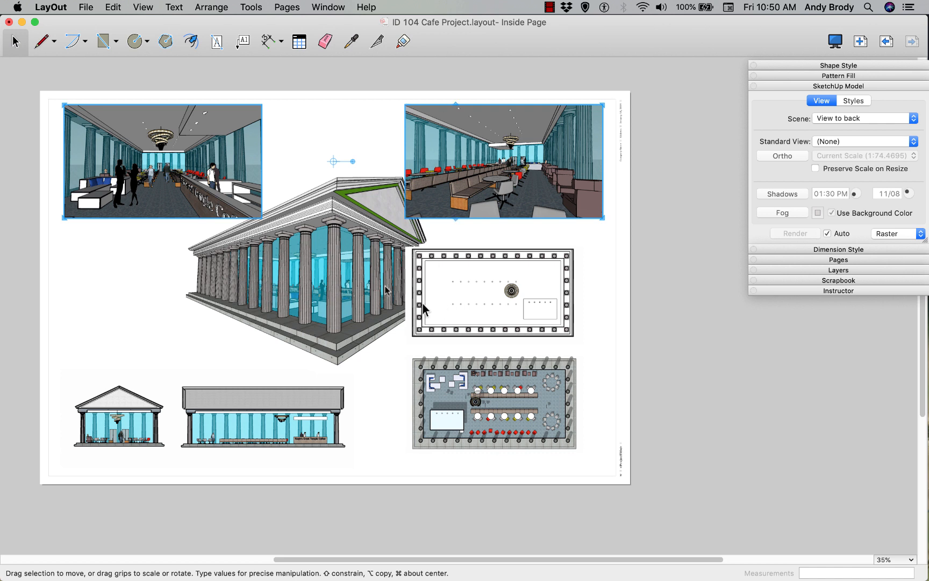
Move the clipped exterior view slightly down and left, and undo the stray moves of the long section and floor plan viewports
{"action": "left_click", "coordinate": [338, 262]}
{"action": "left_click_drag", "start_coordinate": [341, 262], "coordinate": [348, 277]}
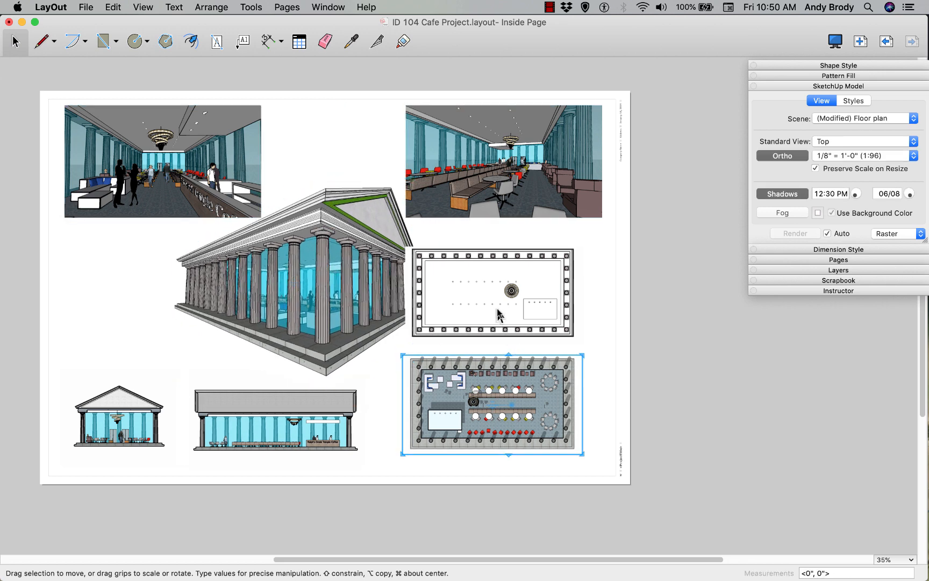
{"action": "left_click", "coordinate": [498, 312]}
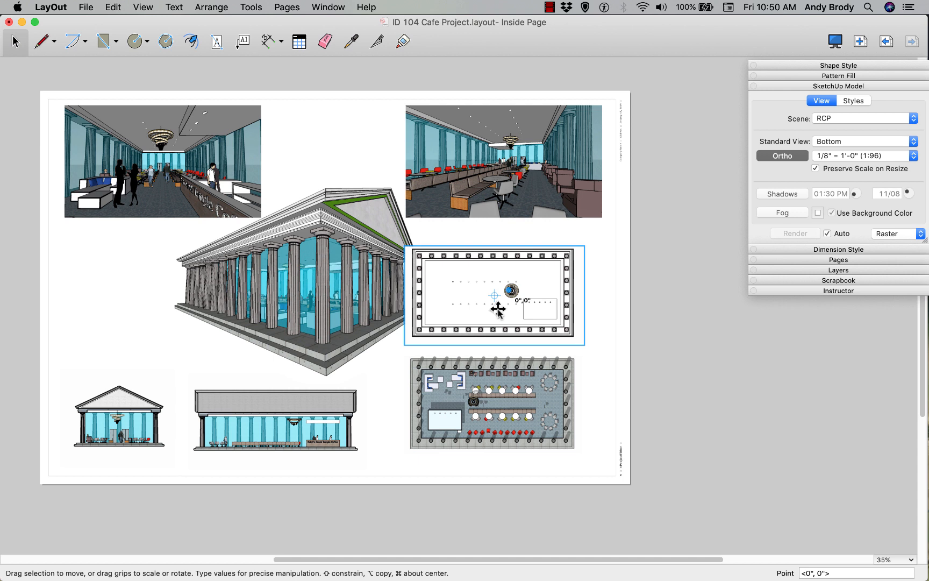
{"action": "key", "text": "super+z"}
{"action": "key", "text": "super+z"}
Move the reflected ceiling plan and floor plan viewports right, clear of the exterior view, and spread them slightly apart vertically
{"action": "left_click", "coordinate": [501, 381], "text": "shift"}
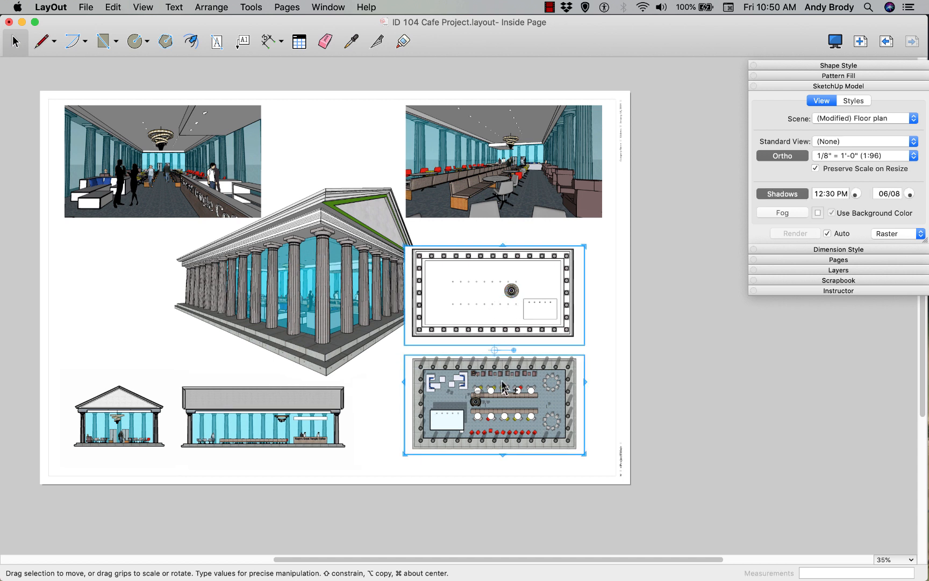
{"action": "left_click_drag", "start_coordinate": [507, 312], "coordinate": [531, 262]}
{"action": "left_click", "coordinate": [518, 243]}
{"action": "left_click", "coordinate": [527, 265]}
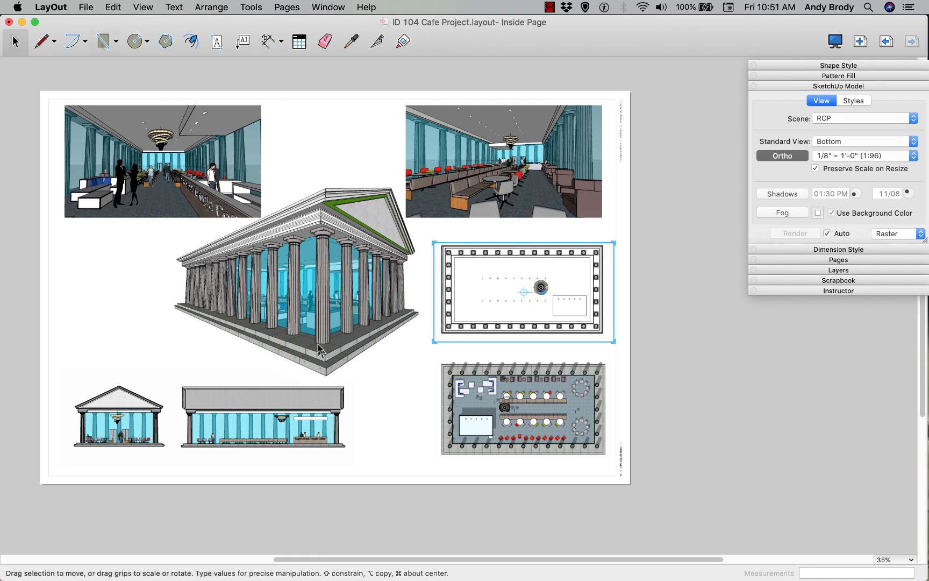
Collapse the SketchUp Model settings, show the layer list, and make On Every Inside Page the active layer
{"action": "key", "text": "r"}
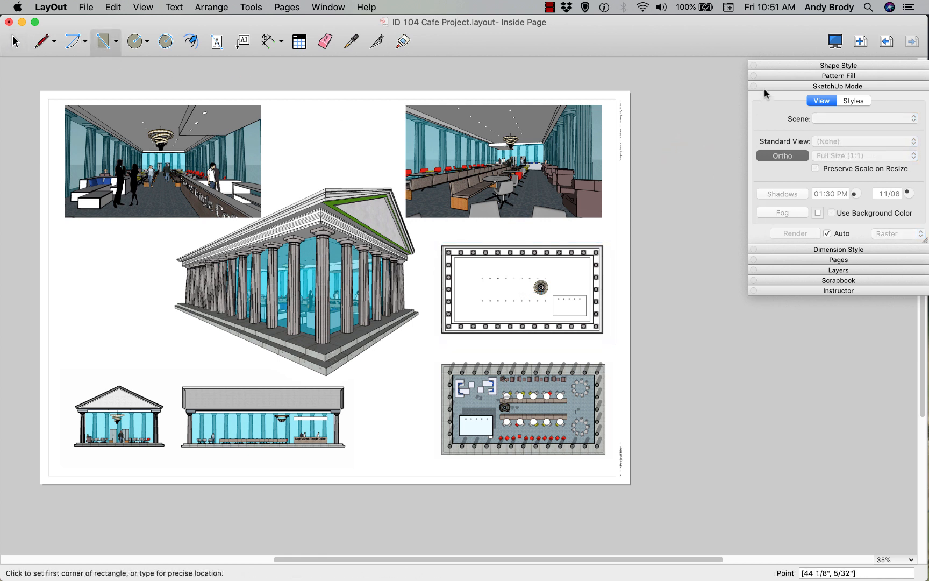
{"action": "left_click", "coordinate": [780, 87]}
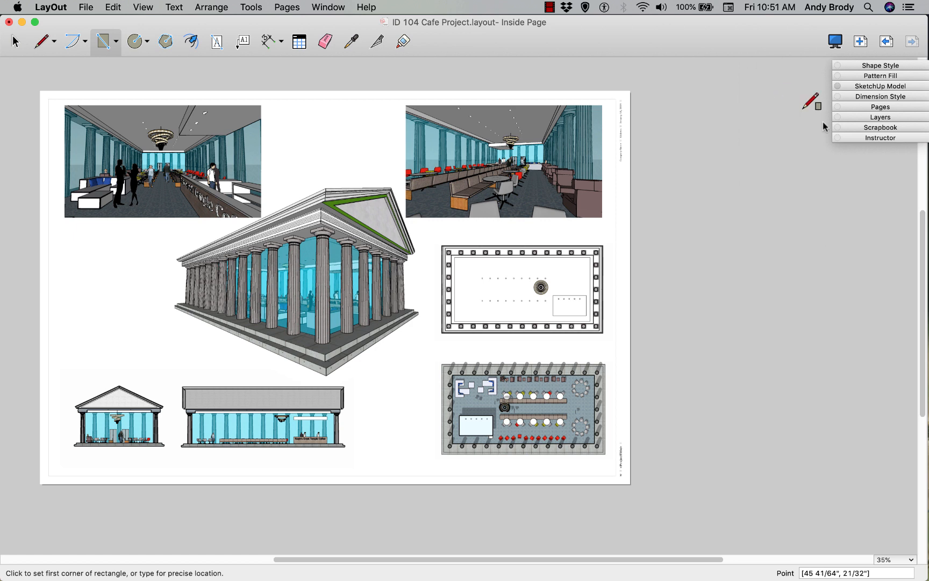
{"action": "left_click", "coordinate": [853, 117]}
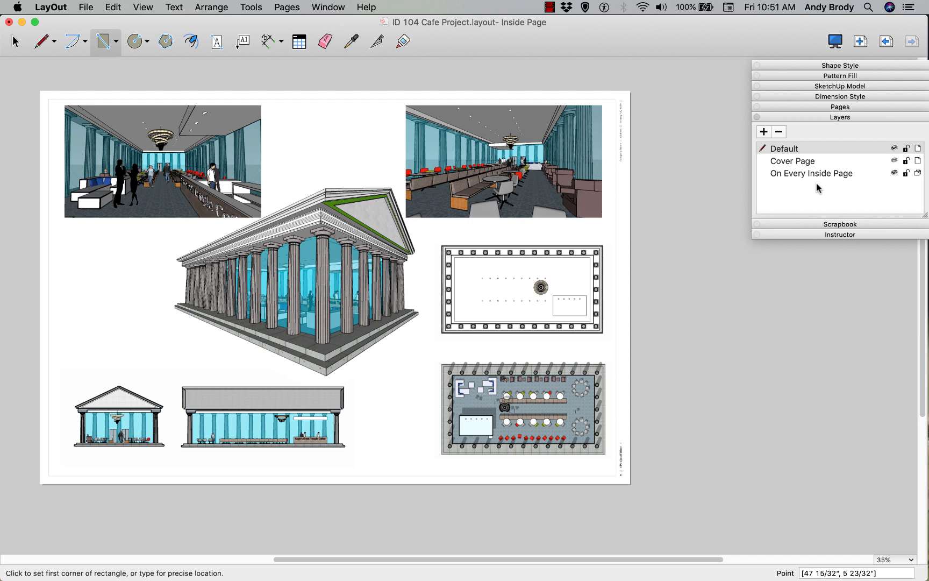
{"action": "left_click", "coordinate": [790, 173]}
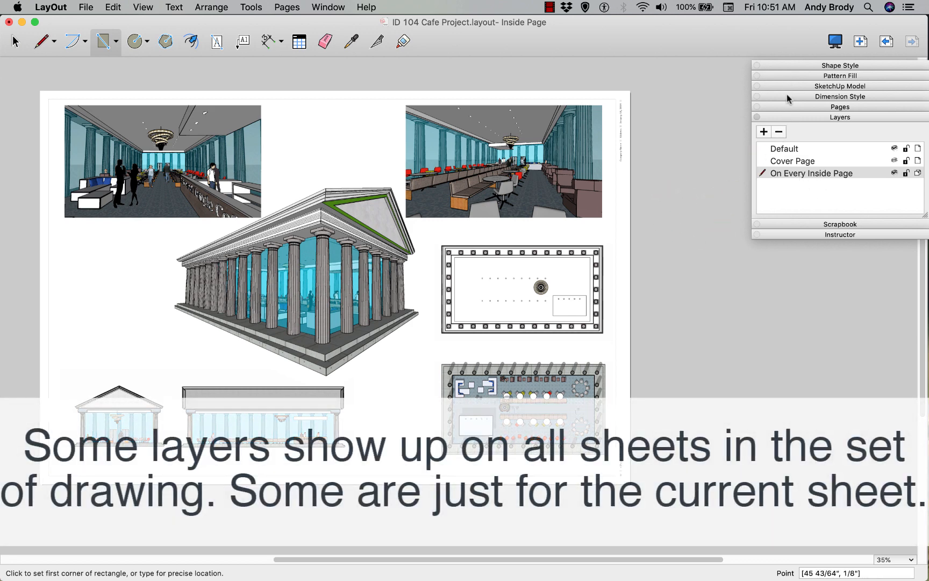
Show the document's page thumbnails in an enlarged list and view the cover page and the inside page
{"action": "left_click", "coordinate": [788, 107]}
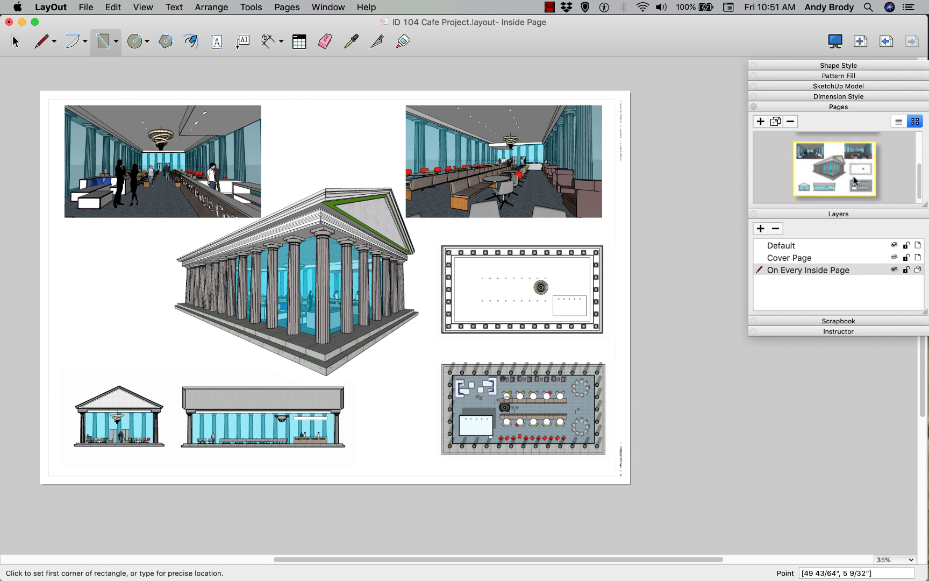
{"action": "scroll", "coordinate": [854, 181], "scroll_direction": "up", "scroll_amount": 2}
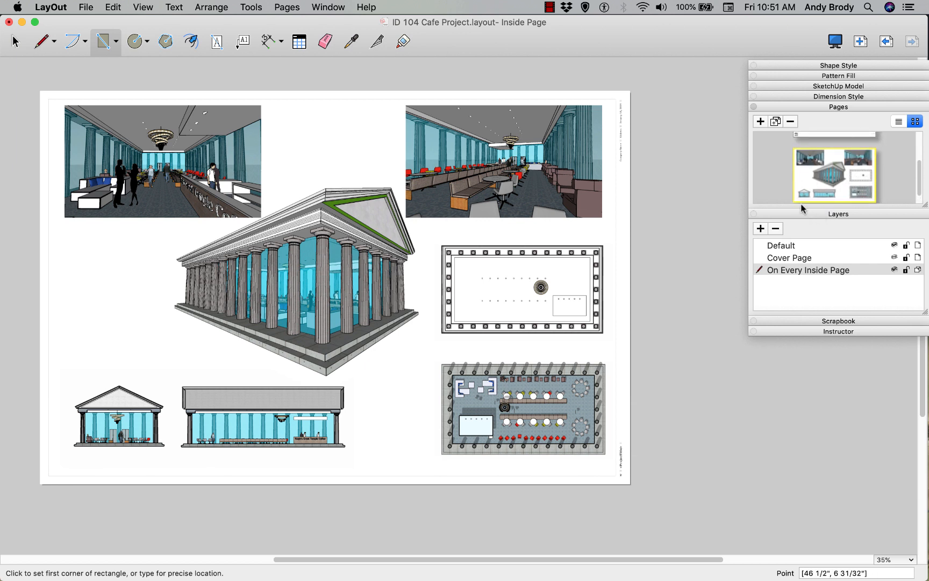
{"action": "left_click_drag", "start_coordinate": [925, 207], "coordinate": [925, 300]}
{"action": "left_click", "coordinate": [789, 172]}
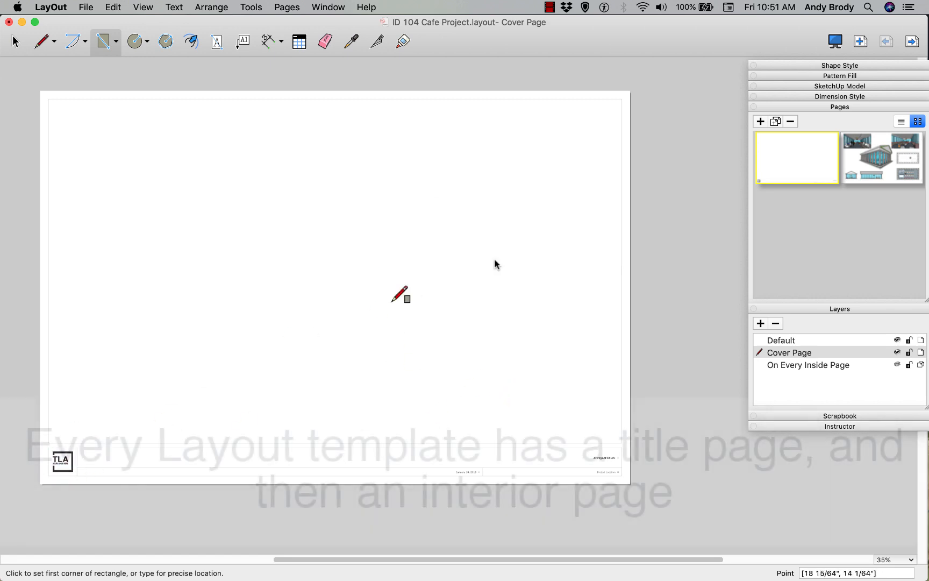
{"action": "left_click", "coordinate": [875, 162]}
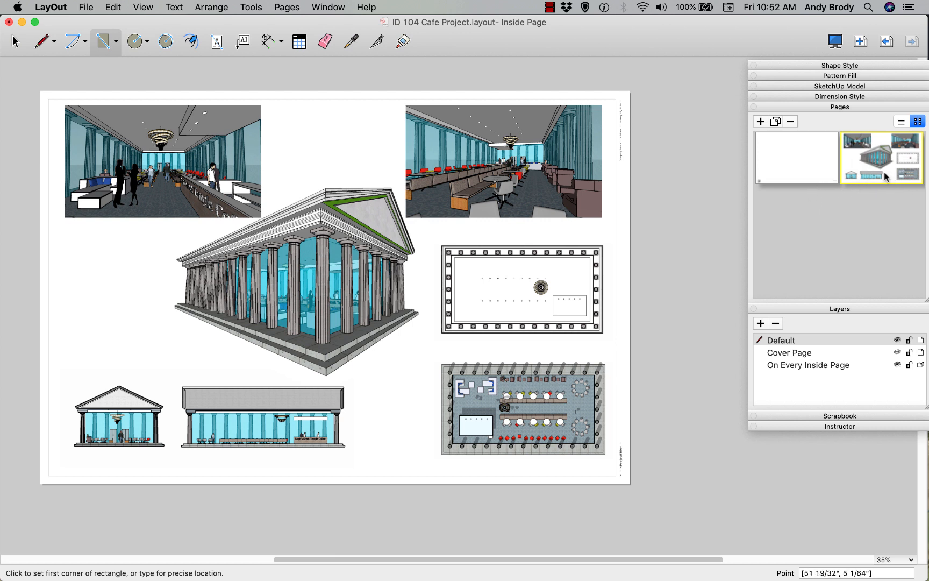
Delete the cover page and add a blank page after the inside page, returning to the inside page
{"action": "left_click", "coordinate": [793, 173]}
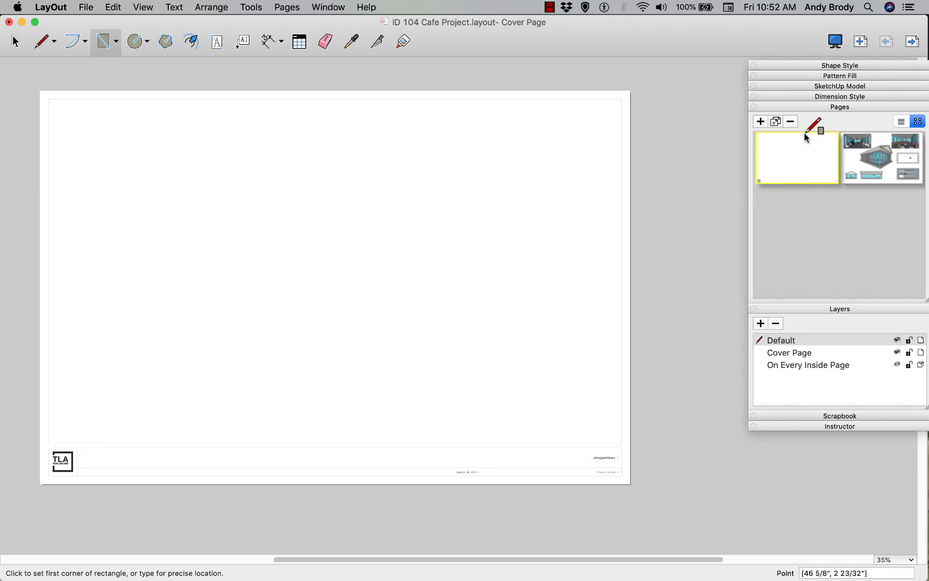
{"action": "left_click", "coordinate": [790, 123]}
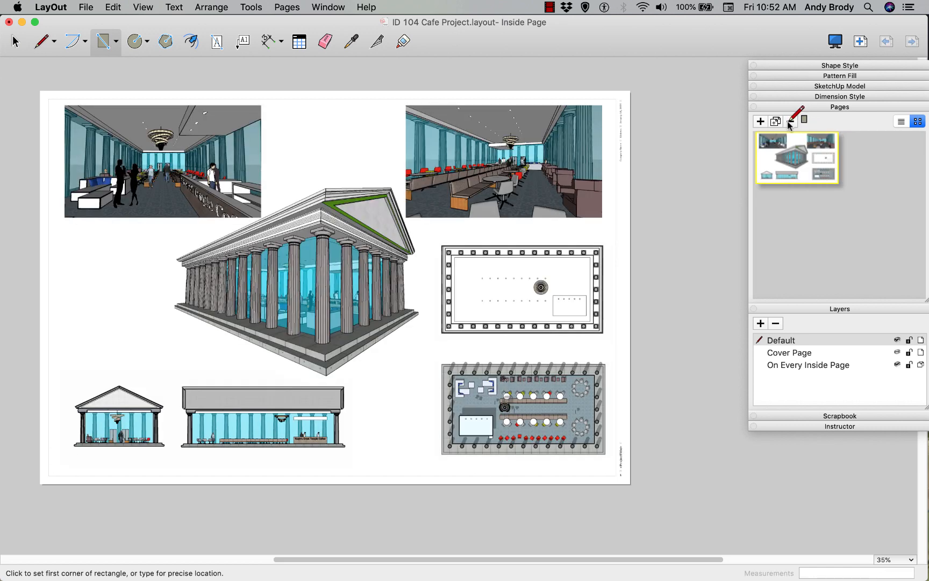
{"action": "left_click", "coordinate": [759, 122]}
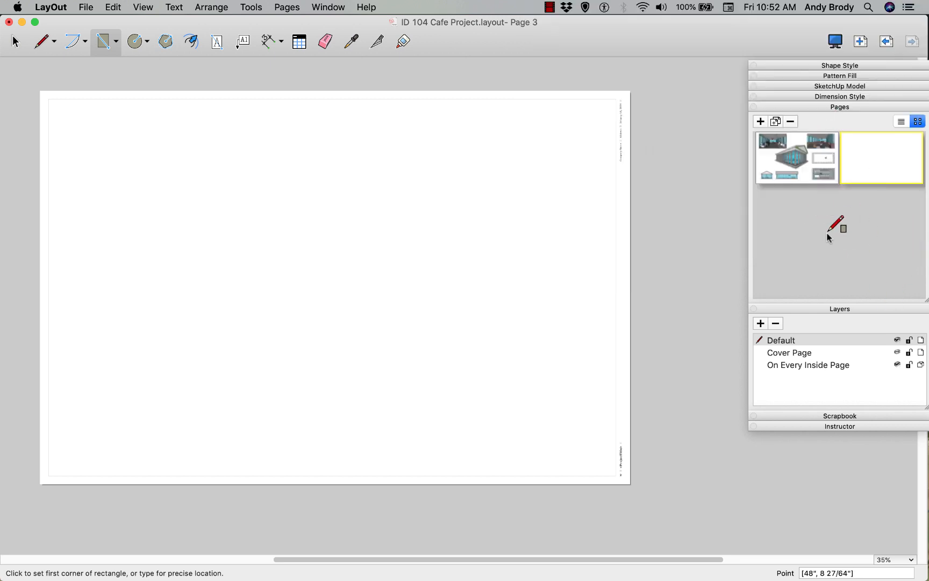
{"action": "left_click", "coordinate": [805, 171]}
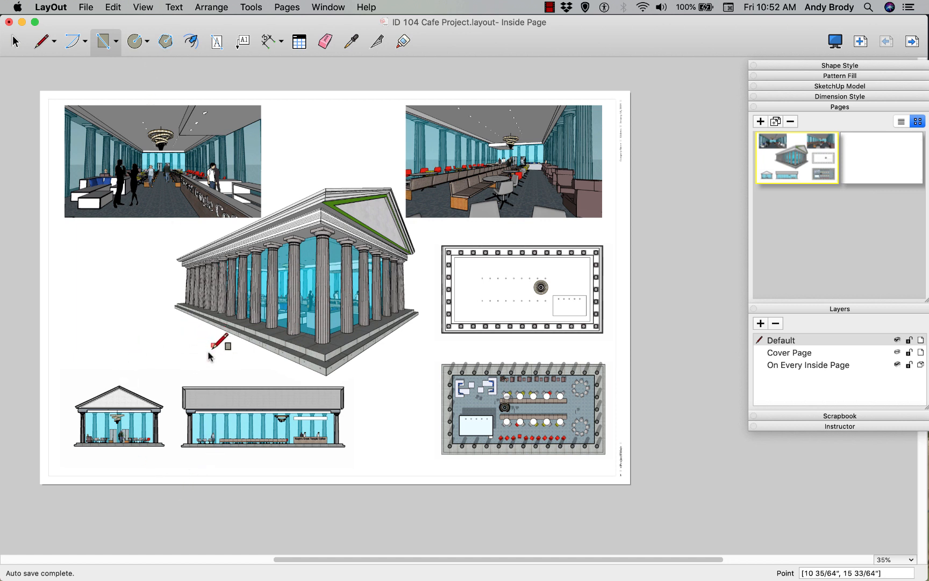
Draw a circle with a radius of about 1 1/8" in the empty area between the first interior perspective and the short section
{"action": "left_click", "coordinate": [133, 42]}
{"action": "left_click", "coordinate": [102, 288]}
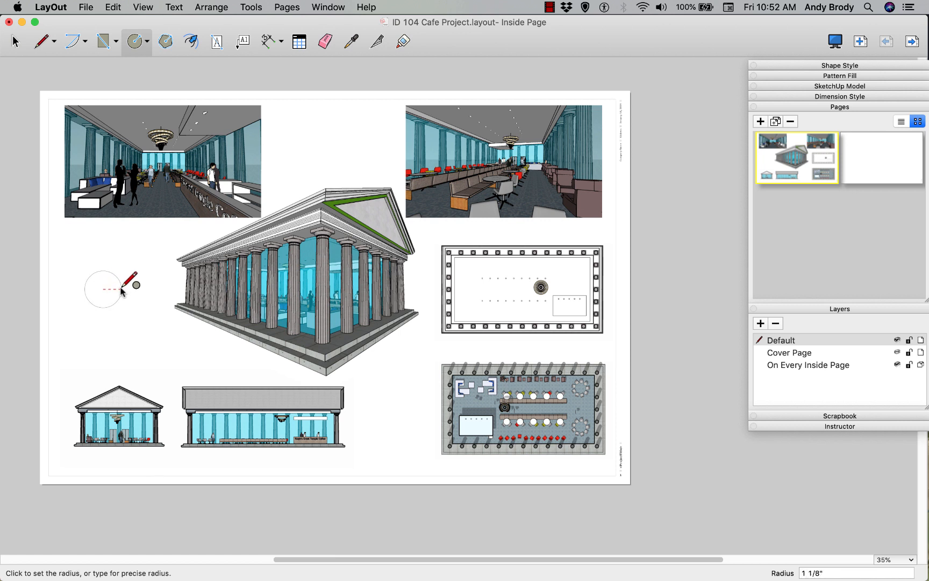
{"action": "left_click", "coordinate": [120, 289]}
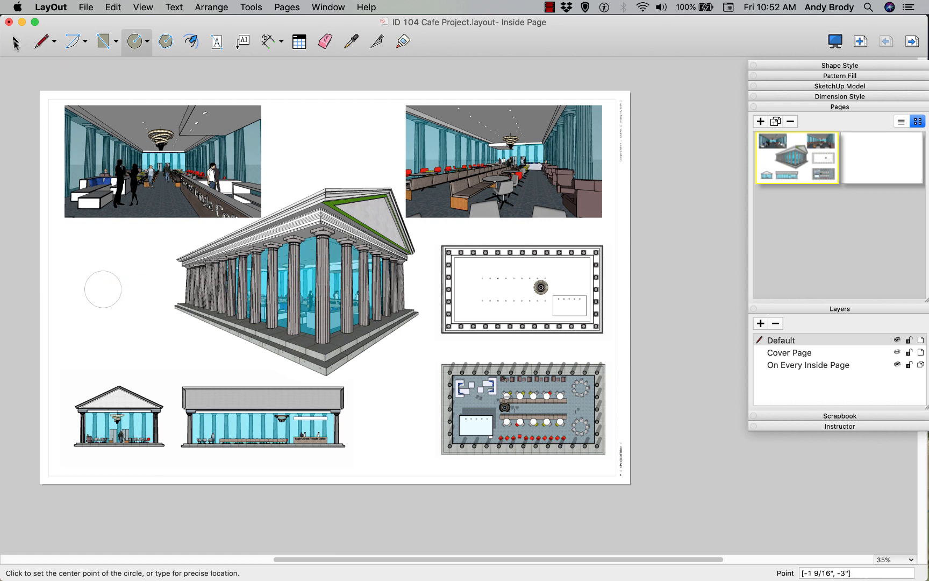
Set the new circle's stroke width to 2 pt and fill it with Blue from the Apple palette
{"action": "left_click", "coordinate": [15, 42]}
{"action": "left_click", "coordinate": [95, 271]}
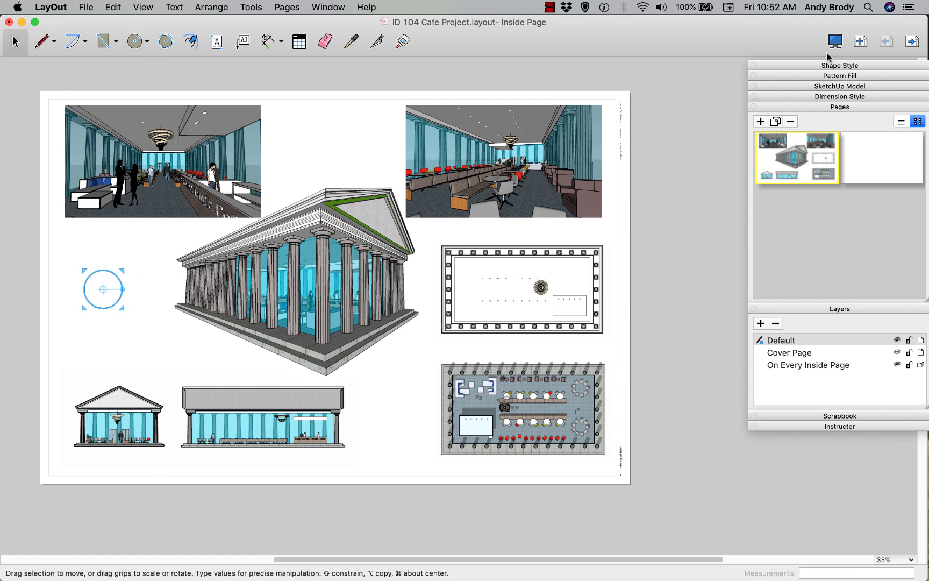
{"action": "left_click", "coordinate": [805, 67]}
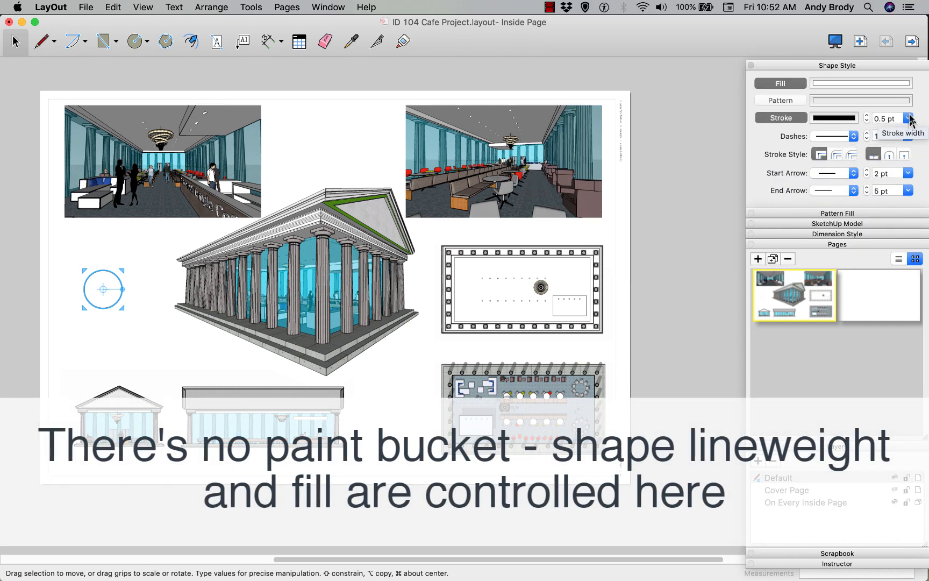
{"action": "left_click", "coordinate": [908, 118]}
{"action": "left_click", "coordinate": [888, 218]}
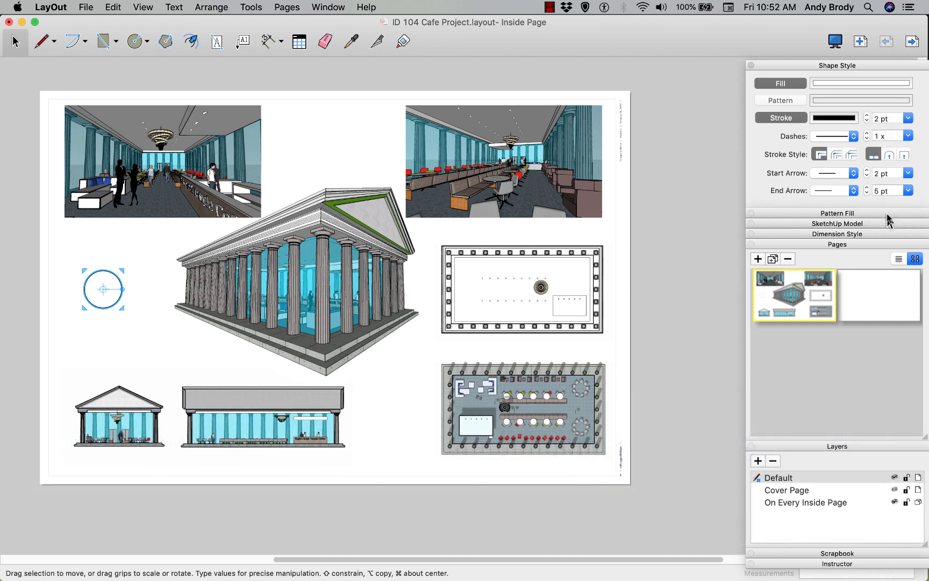
{"action": "left_click", "coordinate": [844, 83]}
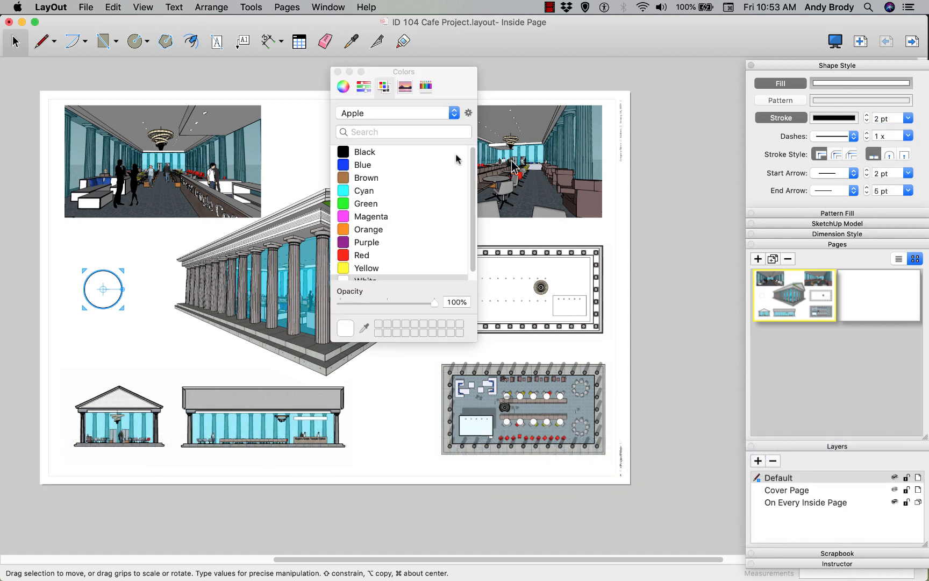
{"action": "left_click", "coordinate": [347, 166]}
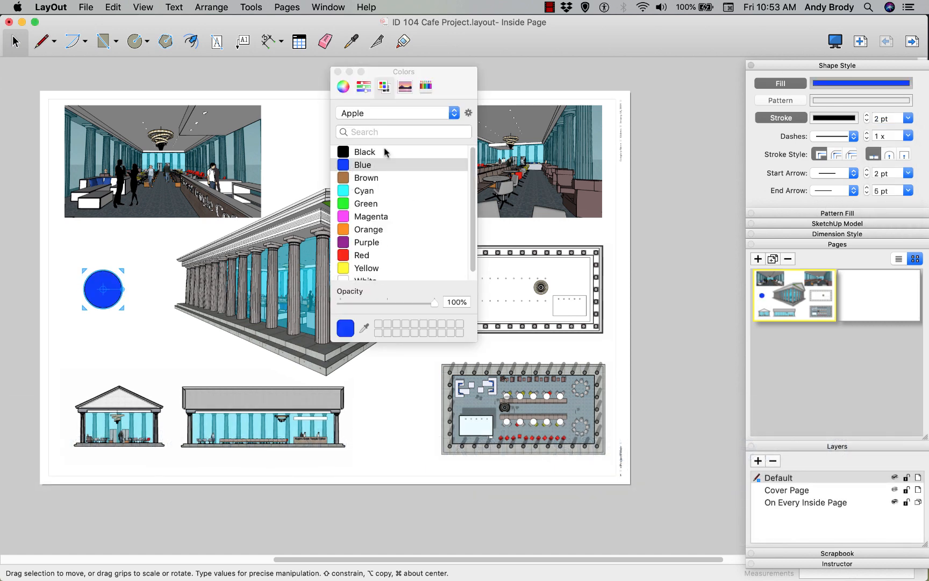
Try a pattern fill on the circle and undo it
{"action": "left_click", "coordinate": [789, 100]}
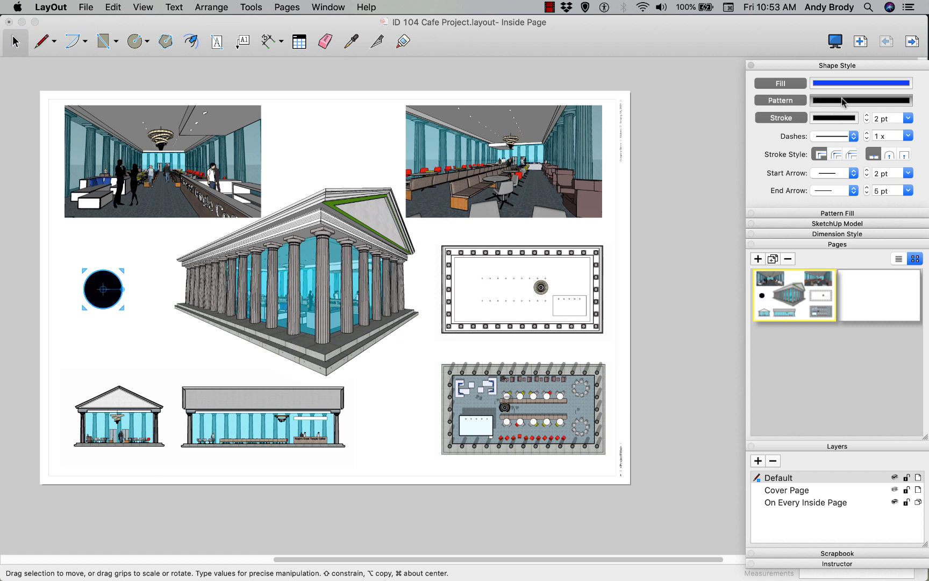
{"action": "left_click", "coordinate": [842, 101]}
{"action": "key", "text": "super+z"}
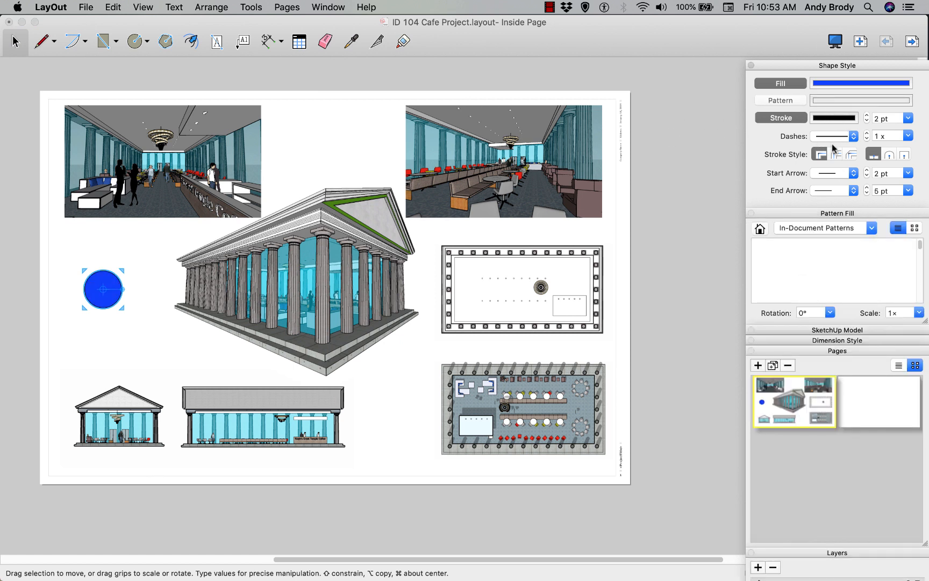
Give the circle a dotted outline and a yellow fill, and deselect it
{"action": "left_click", "coordinate": [852, 137]}
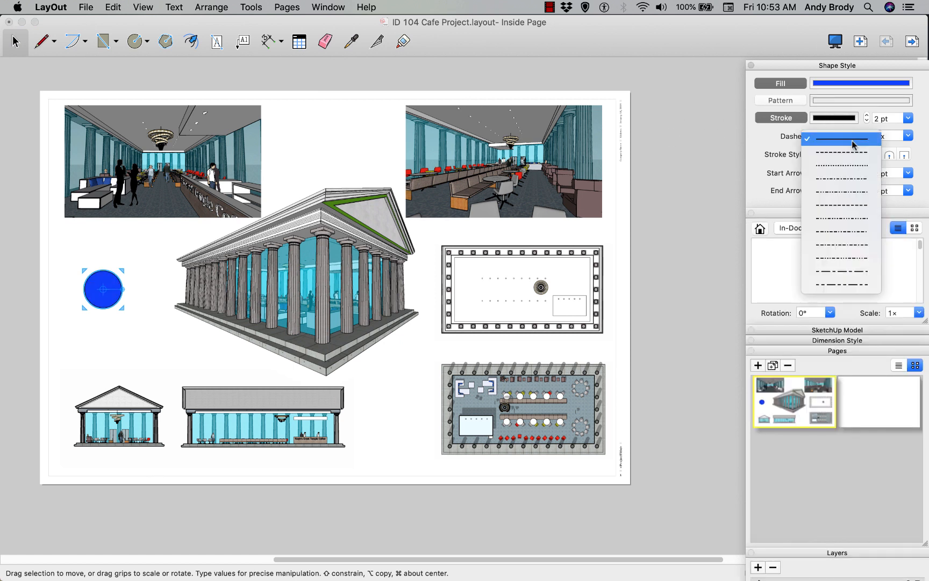
{"action": "left_click", "coordinate": [837, 174]}
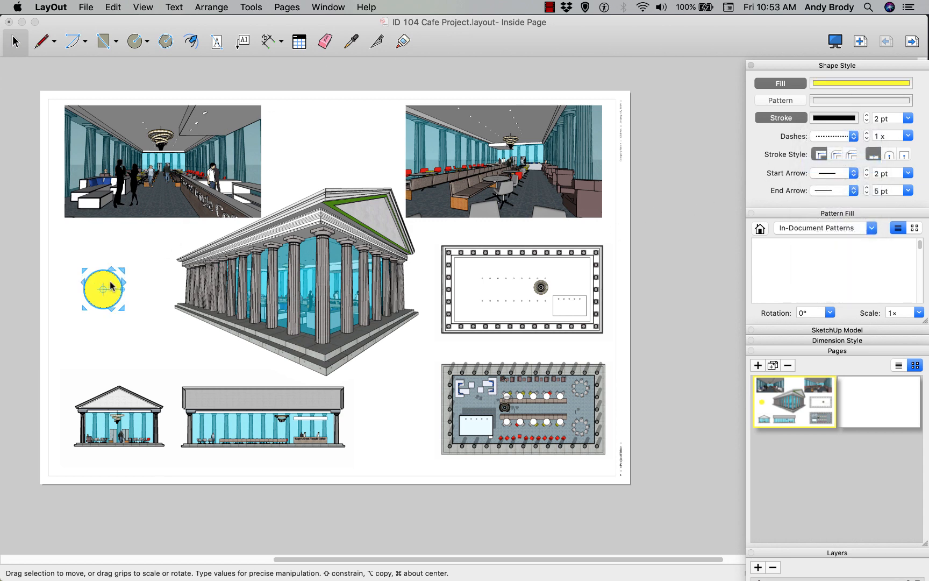
{"action": "left_click", "coordinate": [68, 277]}
{"action": "scroll", "coordinate": [64, 263], "scroll_direction": "up", "scroll_amount": 1}
{"action": "left_click", "coordinate": [64, 266]}
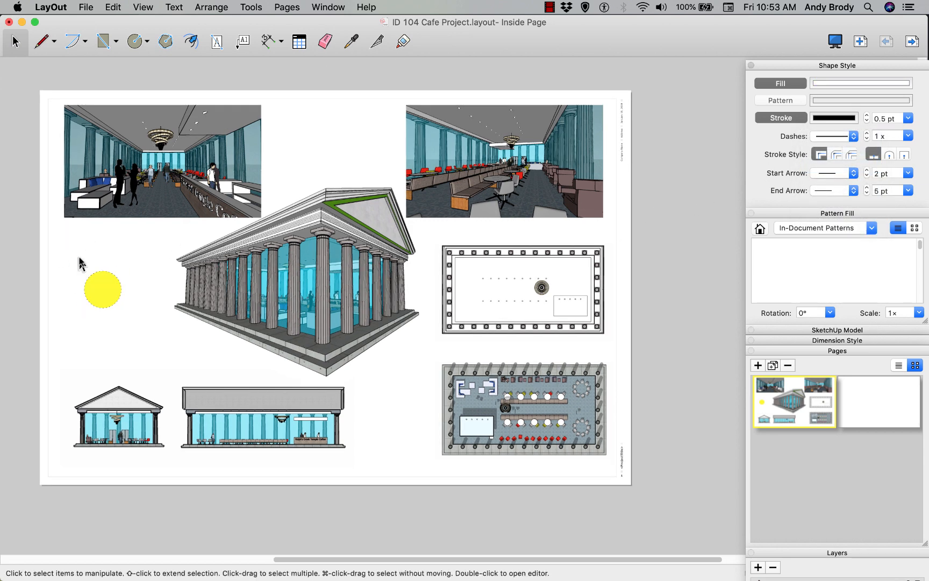
Check the yellow circle's shape style and collapse the Pattern Fill settings, leaving nothing selected
{"action": "scroll", "coordinate": [472, 325], "scroll_direction": "up", "scroll_amount": 2}
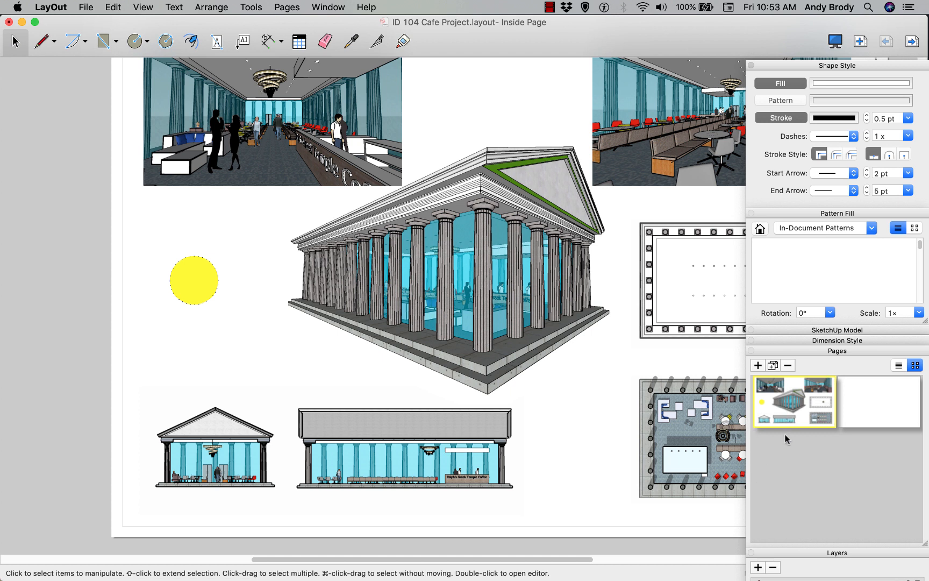
{"action": "left_click", "coordinate": [197, 295]}
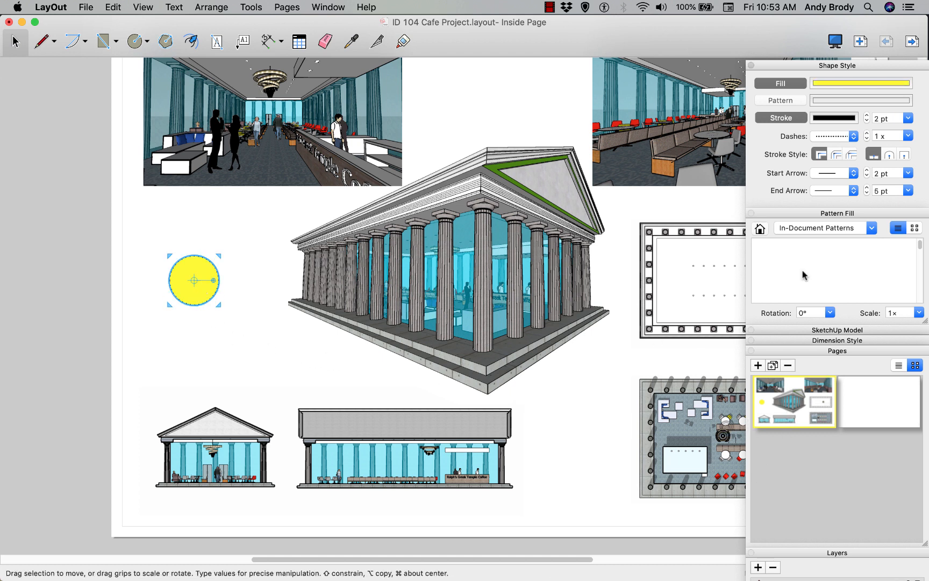
{"action": "left_click", "coordinate": [801, 215]}
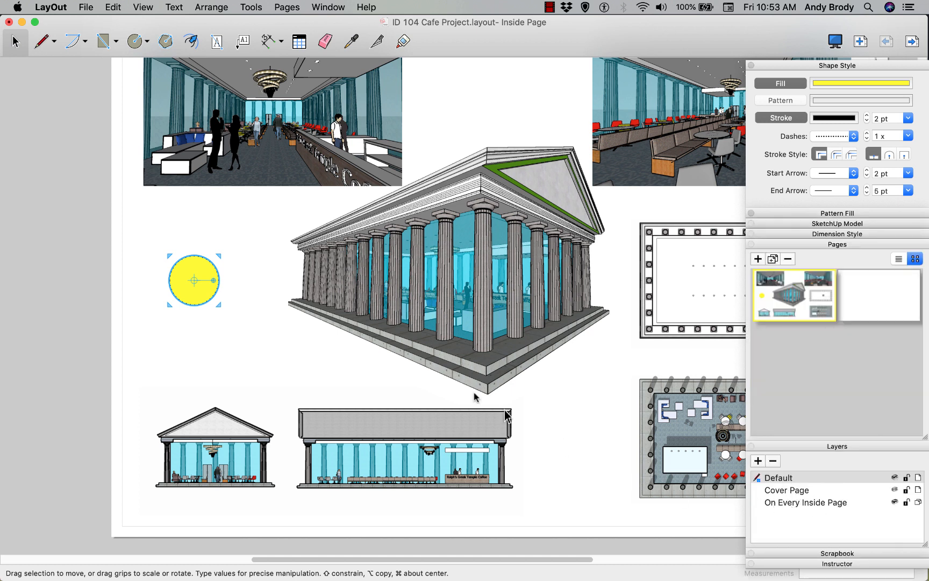
{"action": "left_click", "coordinate": [602, 491]}
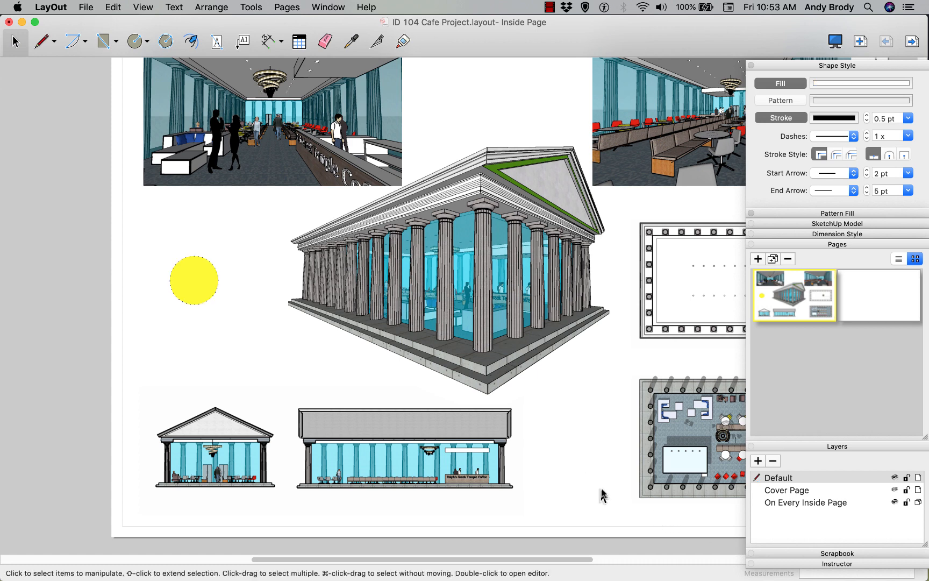
Make On Every Inside Page the active layer and draw a purple rectangular band across the bottom of the page
{"action": "left_click", "coordinate": [785, 503]}
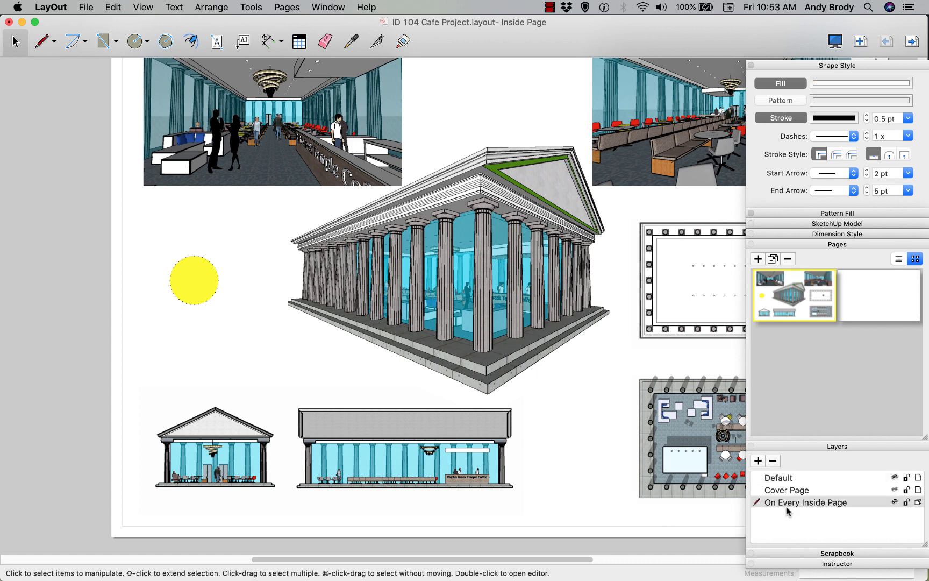
{"action": "middle_click_drag", "start_coordinate": [530, 309], "coordinate": [436, 302]}
{"action": "scroll", "coordinate": [441, 309], "scroll_direction": "down", "scroll_amount": 2}
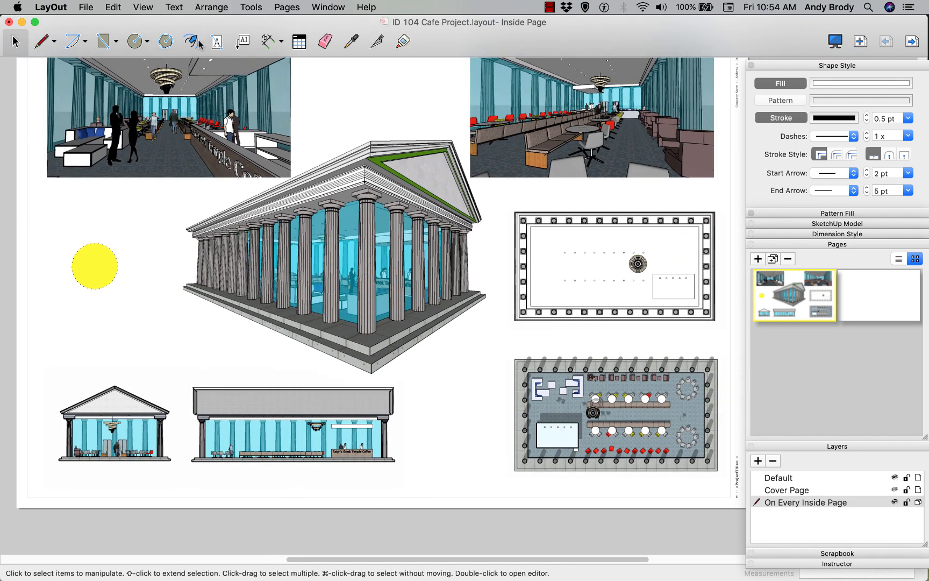
{"action": "left_click", "coordinate": [103, 41]}
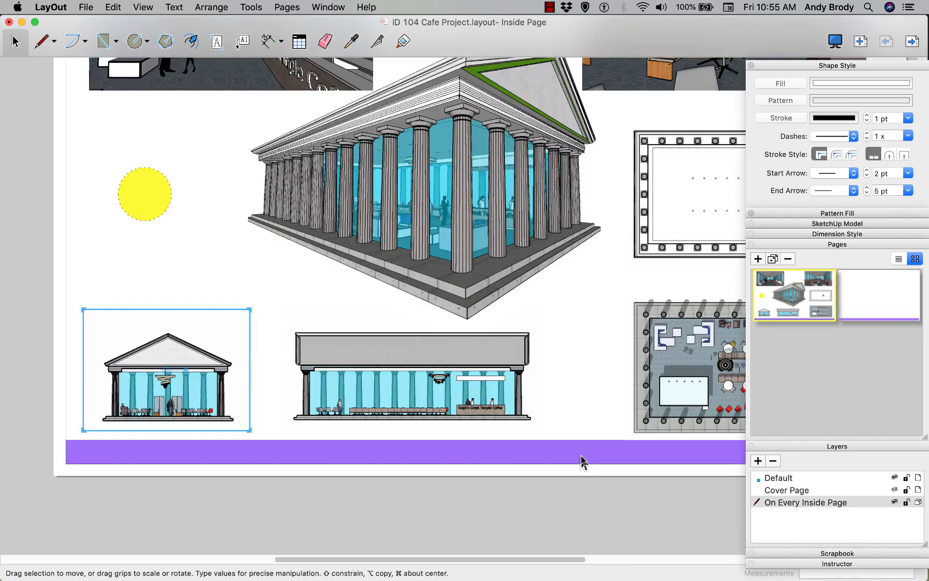
Delete the two vertical template text blocks along the page's right margin
{"action": "middle_click_drag", "start_coordinate": [528, 473], "coordinate": [450, 491]}
{"action": "scroll", "coordinate": [463, 487], "scroll_direction": "down", "scroll_amount": 5}
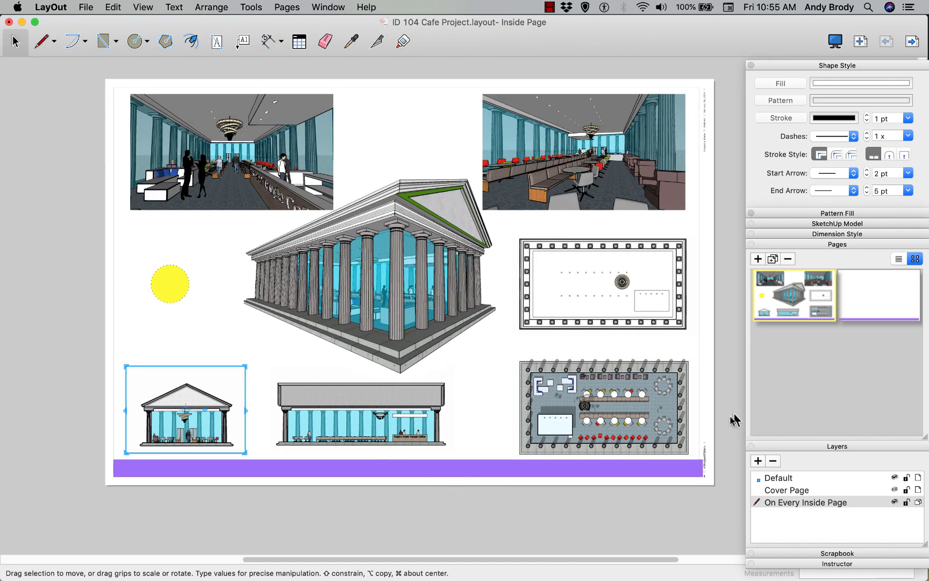
{"action": "left_click", "coordinate": [720, 448]}
{"action": "left_click", "coordinate": [705, 450]}
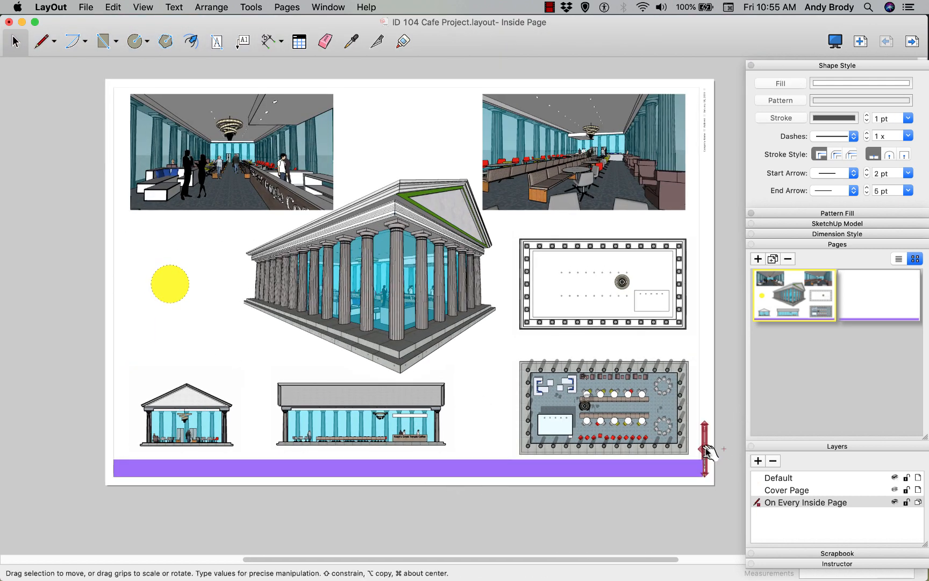
{"action": "left_click", "coordinate": [706, 383]}
{"action": "left_click", "coordinate": [699, 370]}
{"action": "key", "text": "Delete"}
{"action": "left_click", "coordinate": [704, 120]}
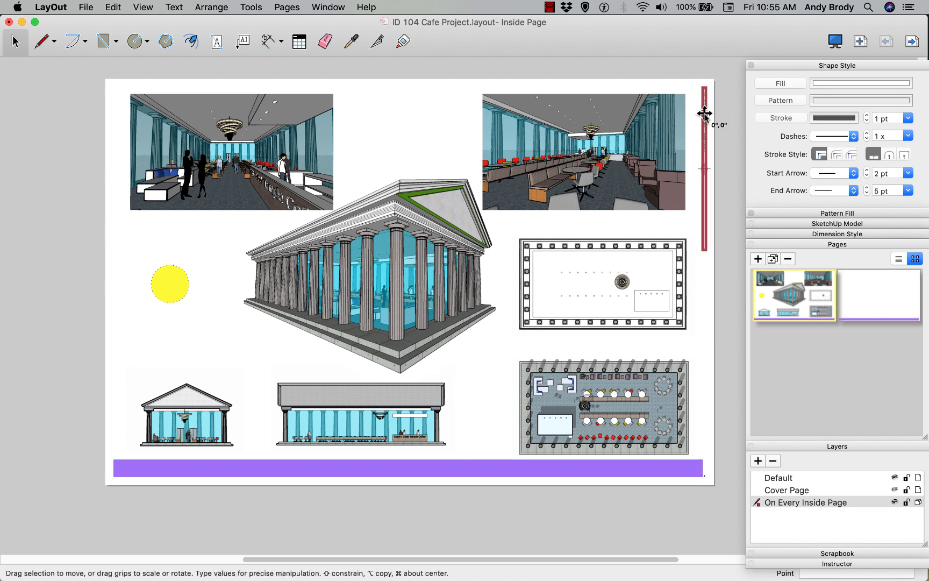
{"action": "key", "text": "Delete"}
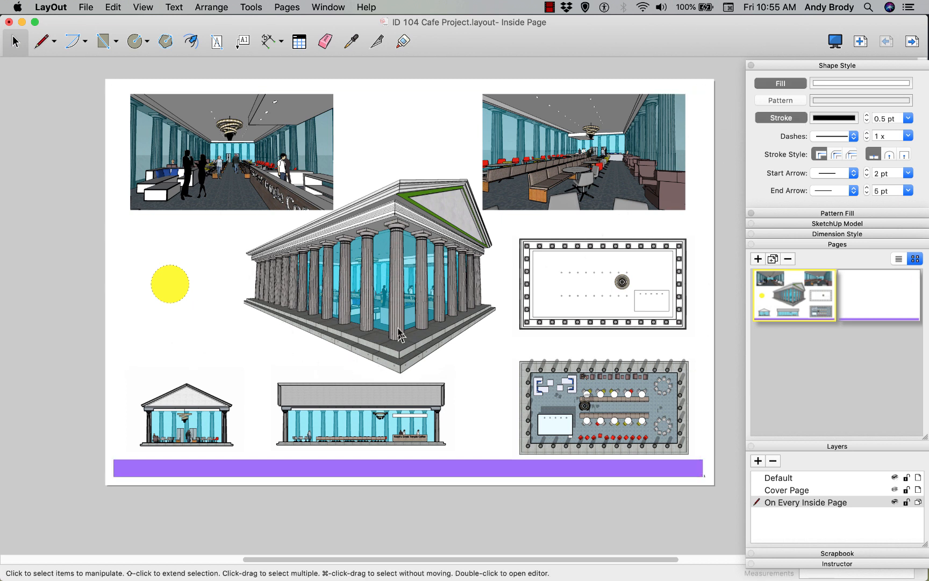
Place a bounded text box in the middle of the purple band containing "The best project ever"
{"action": "left_click", "coordinate": [508, 470]}
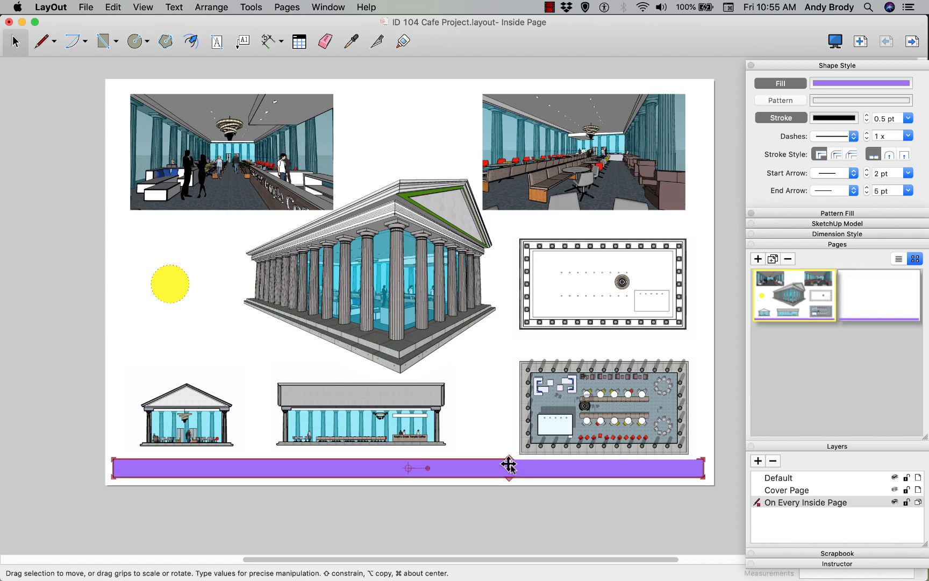
{"action": "middle_click_drag", "start_coordinate": [406, 459], "coordinate": [464, 464]}
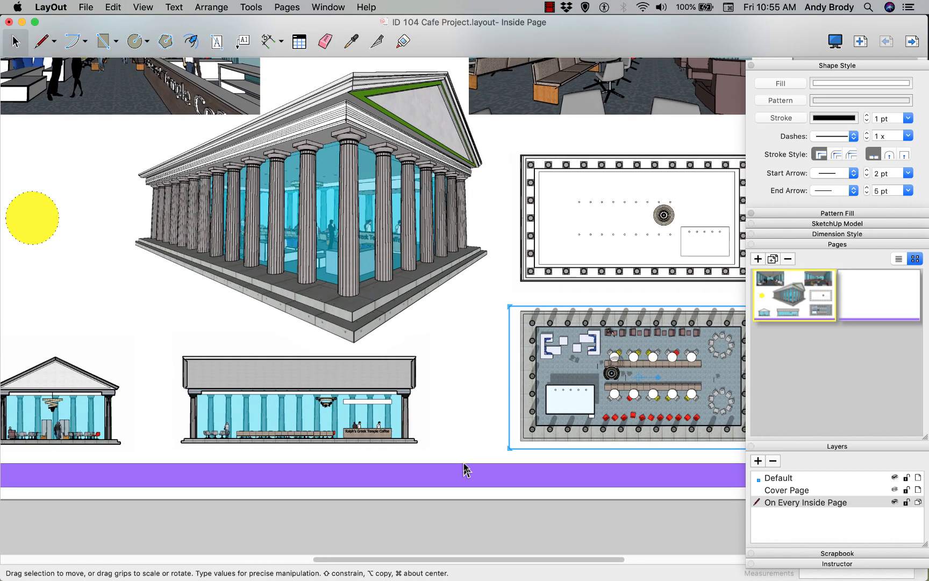
{"action": "scroll", "coordinate": [464, 469], "scroll_direction": "down", "scroll_amount": 3}
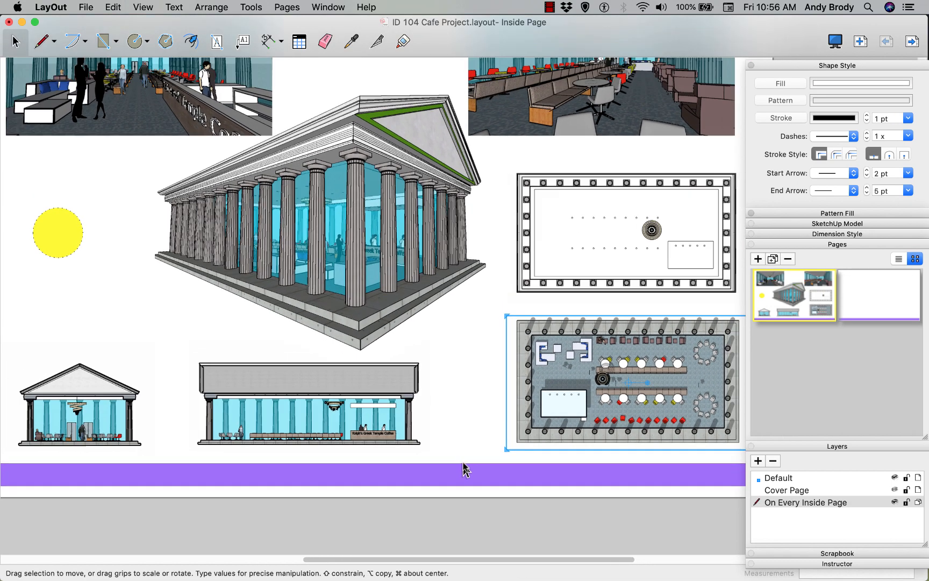
{"action": "left_click", "coordinate": [217, 42]}
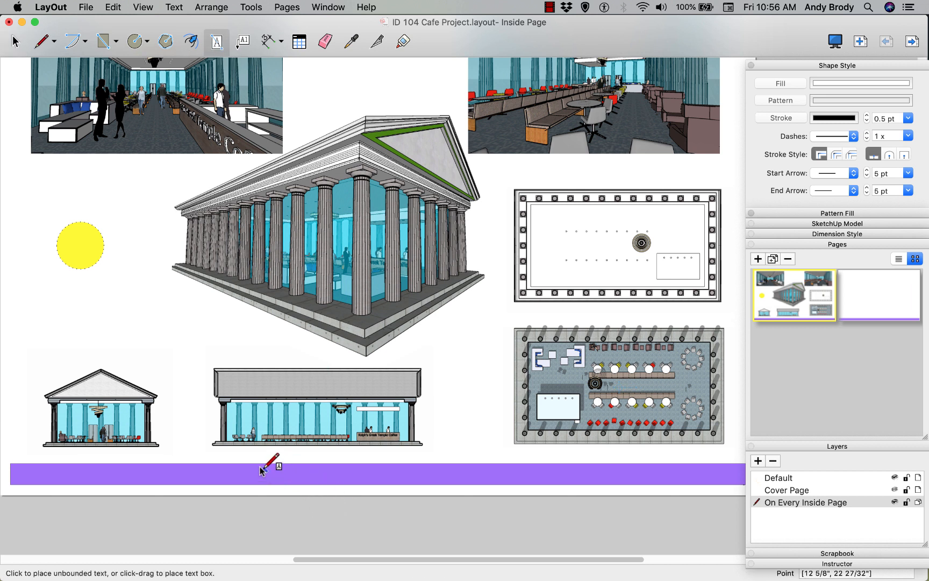
{"action": "left_click_drag", "start_coordinate": [253, 463], "coordinate": [530, 484]}
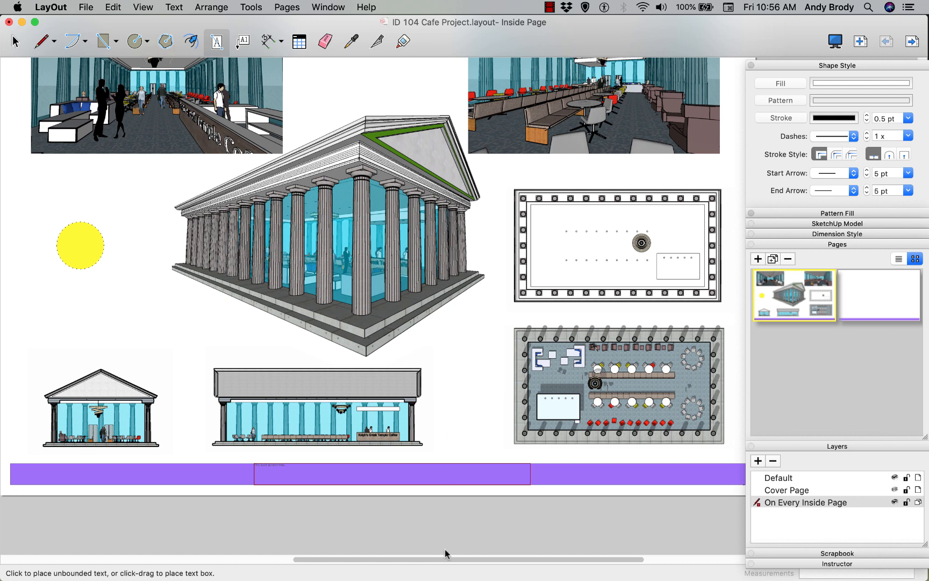
{"action": "scroll", "coordinate": [316, 489], "scroll_direction": "up", "scroll_amount": 5}
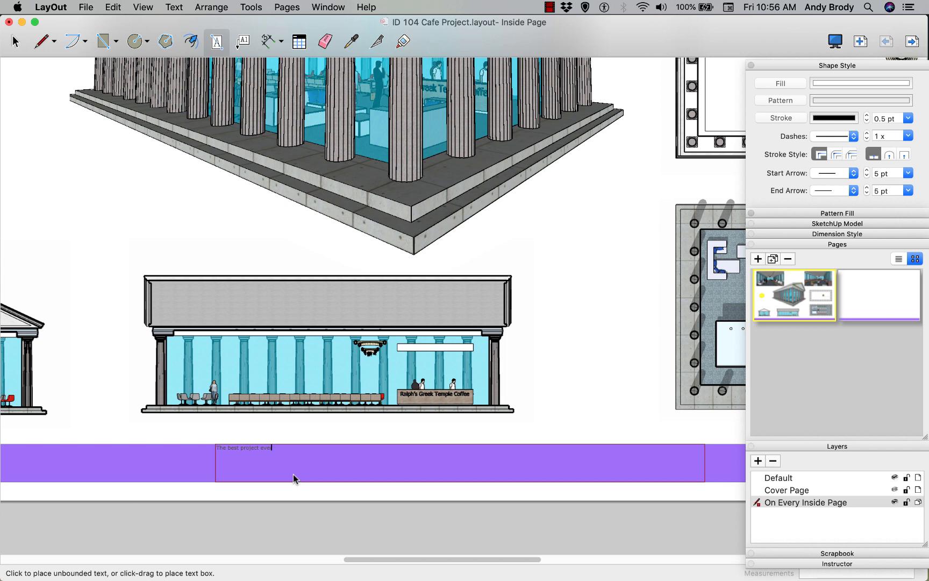
Format the whole band text in the Herculanum font at size 72, then finish editing it
{"action": "key", "text": "super+a"}
{"action": "right_click", "coordinate": [241, 447]}
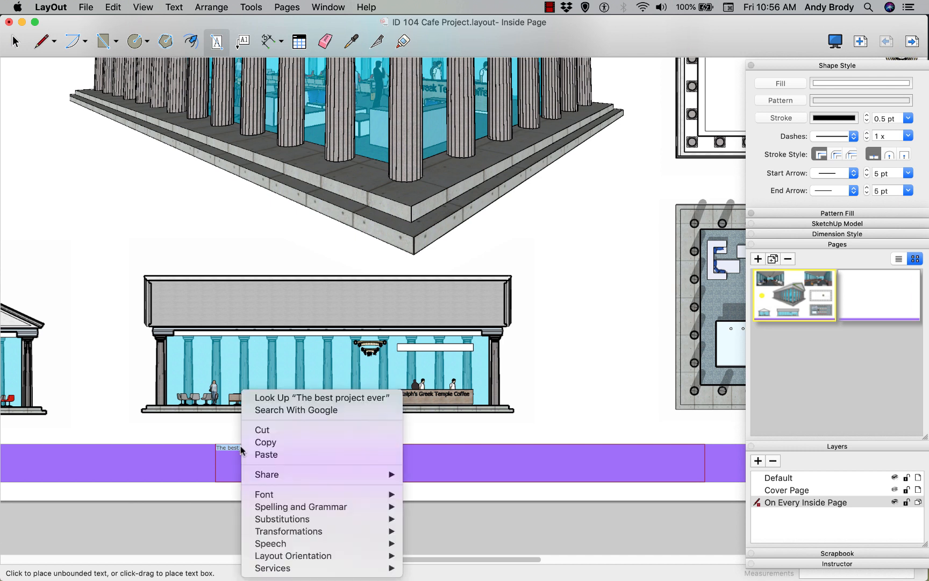
{"action": "mouse_move", "coordinate": [285, 495]}
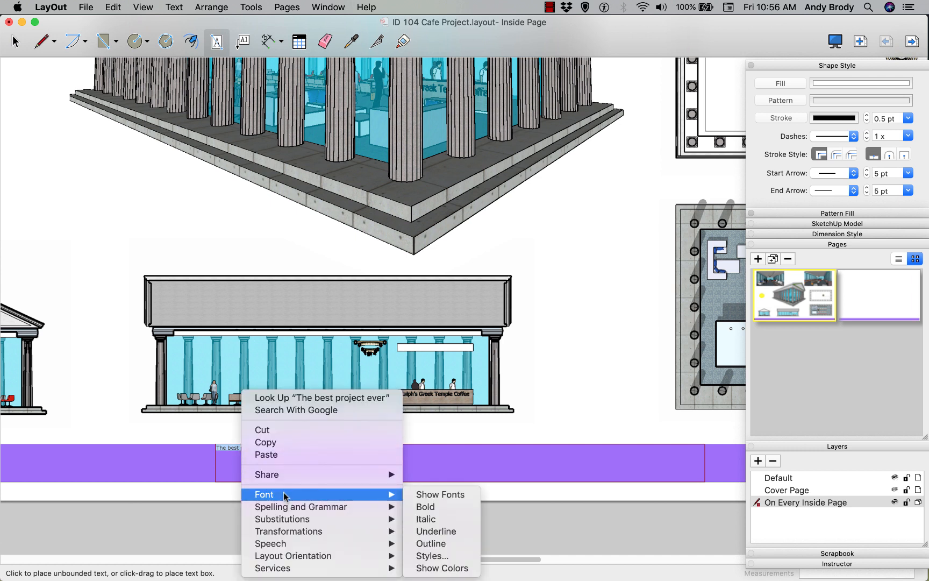
{"action": "left_click", "coordinate": [417, 494]}
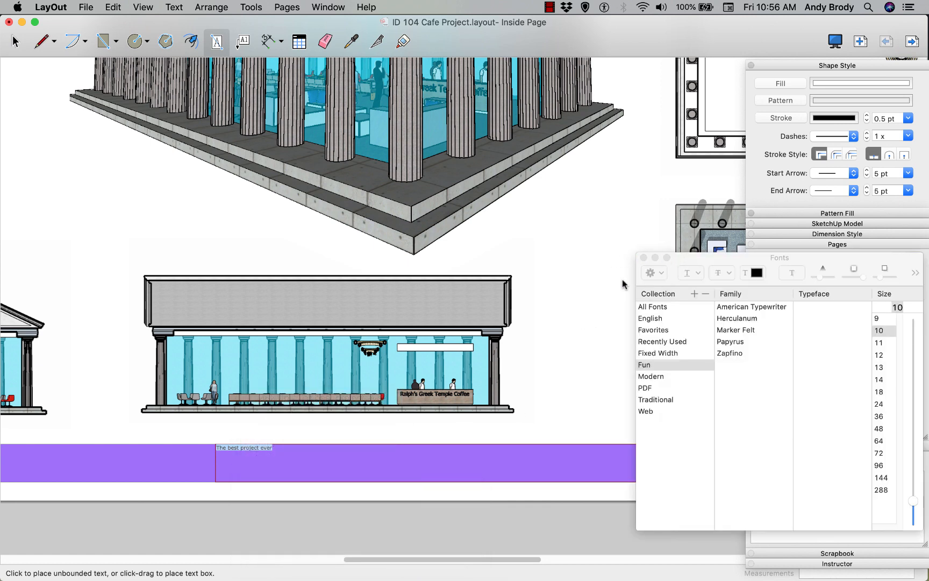
{"action": "left_click_drag", "start_coordinate": [685, 259], "coordinate": [577, 246]}
{"action": "mouse_move", "coordinate": [577, 210]}
{"action": "left_mouse_down"}
{"action": "mouse_move", "coordinate": [475, 162]}
{"action": "mouse_move", "coordinate": [355, 135]}
{"action": "mouse_move", "coordinate": [346, 143]}
{"action": "left_mouse_up"}
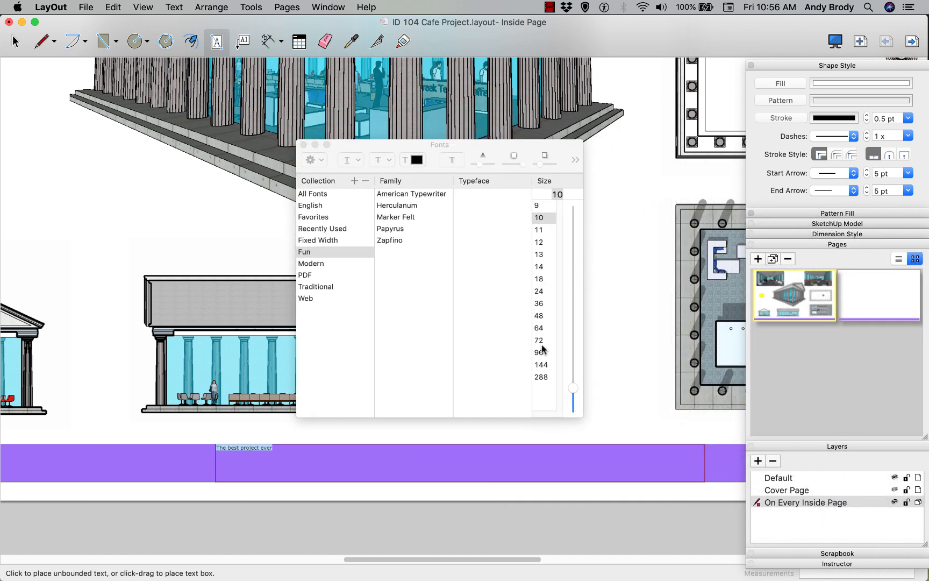
{"action": "left_click", "coordinate": [538, 328]}
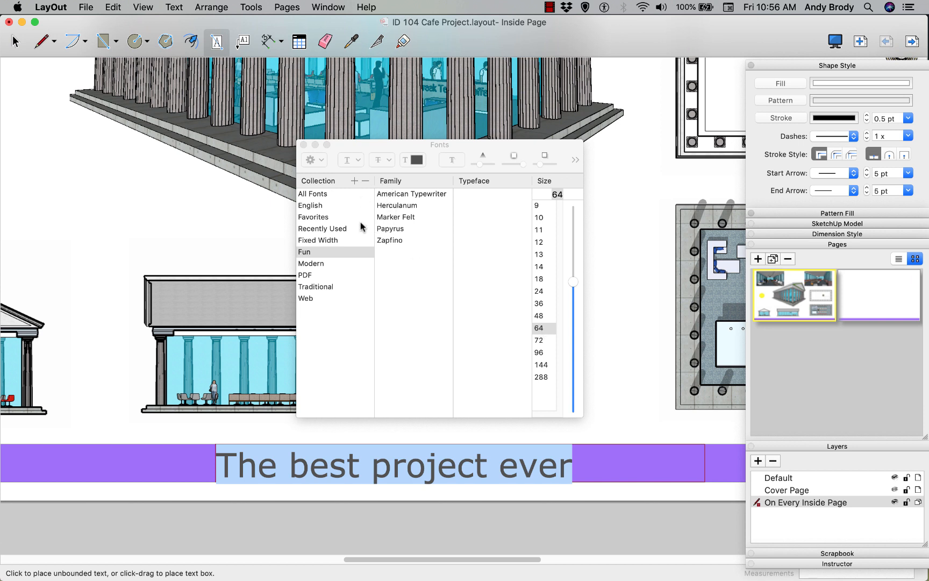
{"action": "left_click", "coordinate": [393, 206]}
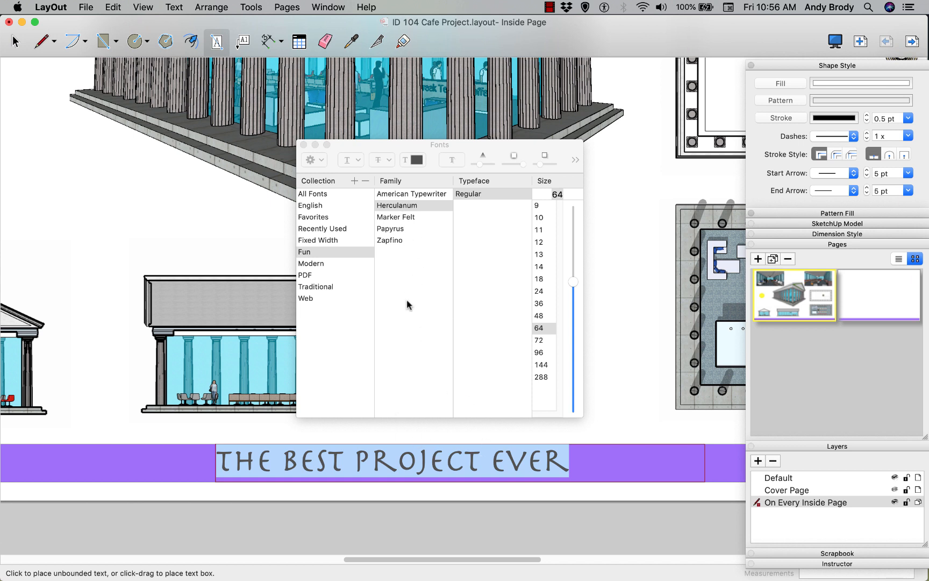
{"action": "left_click", "coordinate": [539, 340]}
{"action": "key", "text": "super+t"}
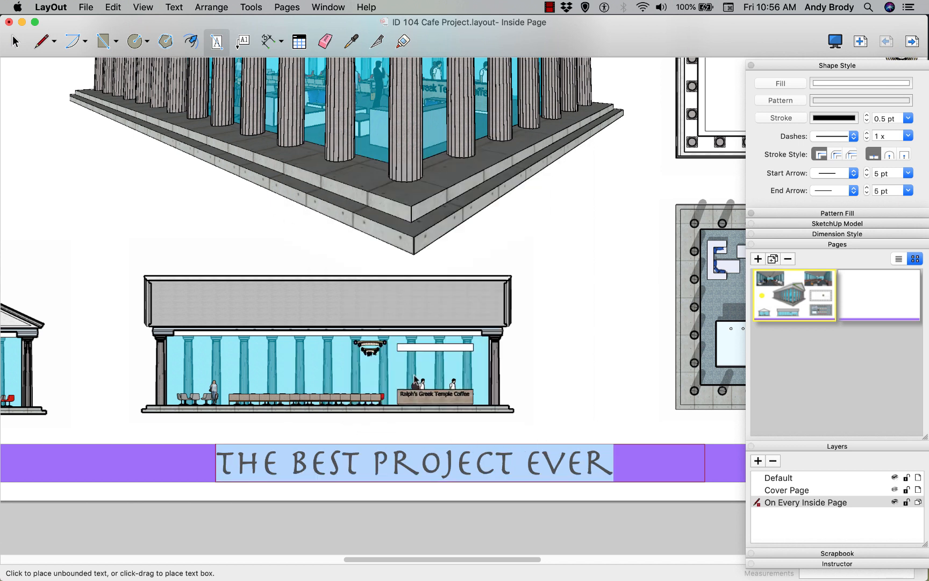
{"action": "key", "text": "Escape"}
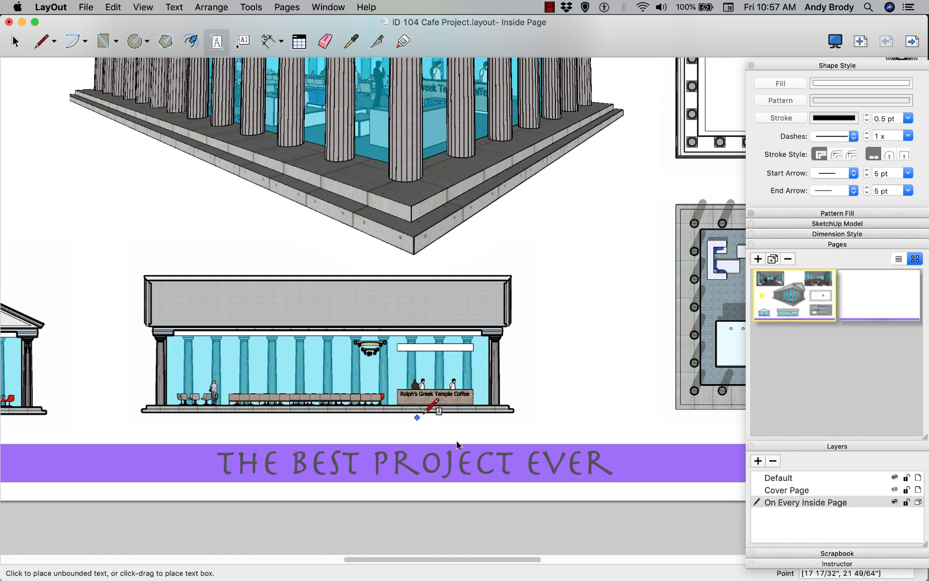
Check the shared title band on the blank third page, then return to the page with the viewports
{"action": "left_click", "coordinate": [868, 301]}
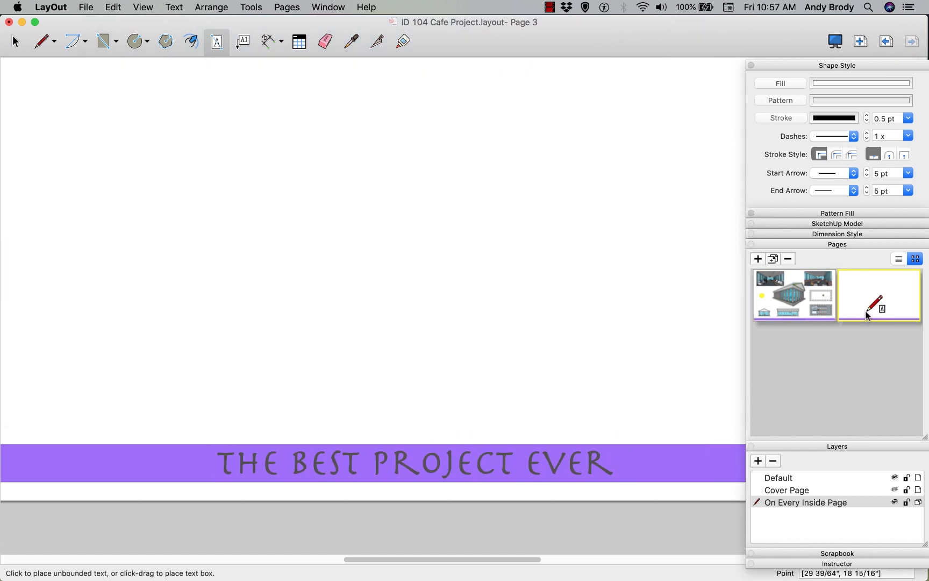
{"action": "scroll", "coordinate": [487, 407], "scroll_direction": "down", "scroll_amount": 3}
{"action": "middle_click_drag", "start_coordinate": [488, 407], "coordinate": [409, 451]}
{"action": "scroll", "coordinate": [483, 451], "scroll_direction": "down", "scroll_amount": 2}
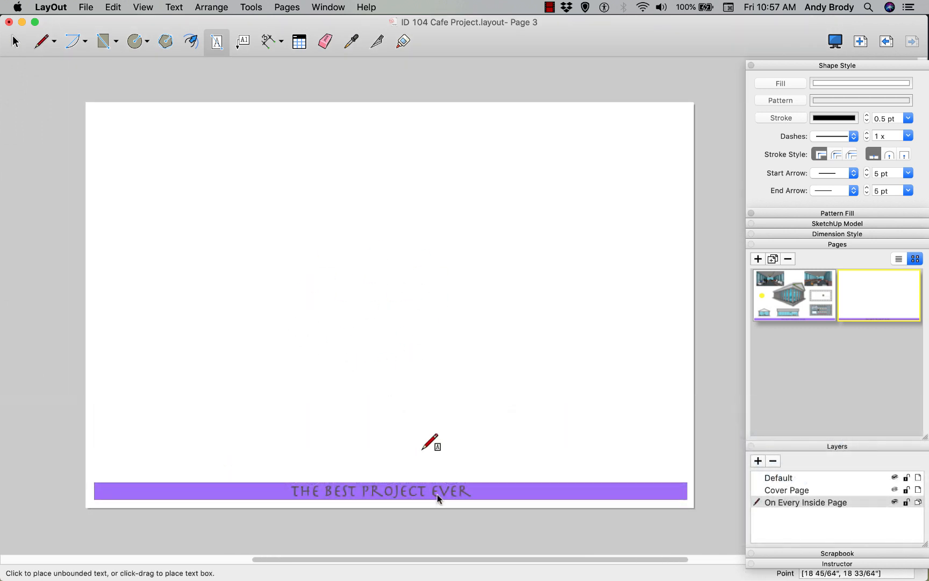
{"action": "left_click", "coordinate": [788, 303]}
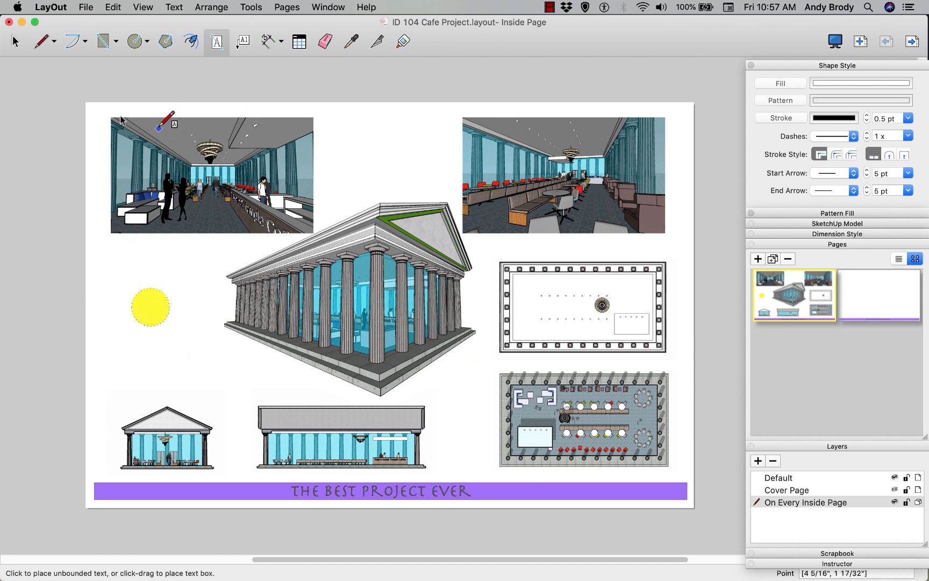
Delete the yellow circle and select the furnished floor plan viewport
{"action": "left_click", "coordinate": [16, 40]}
{"action": "left_click", "coordinate": [150, 299]}
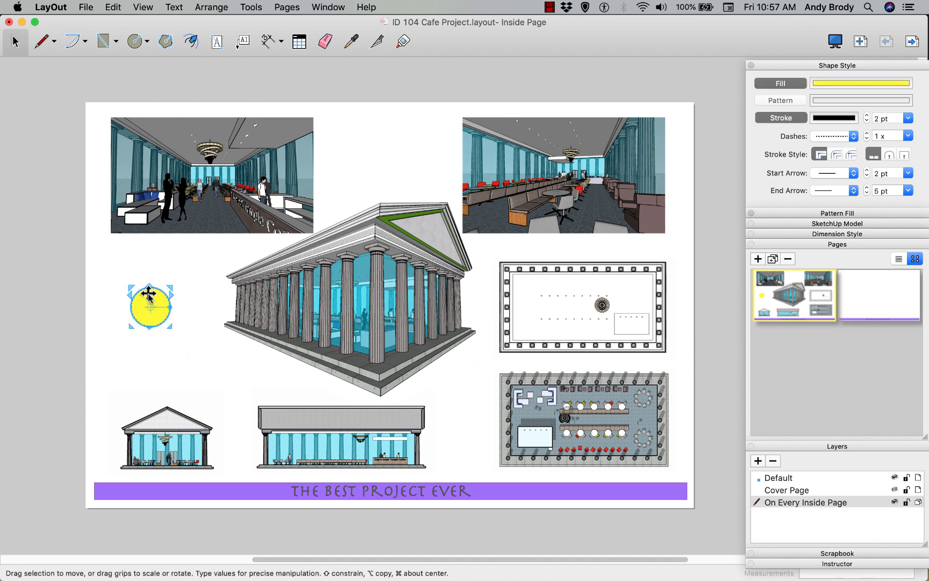
{"action": "key", "text": "Delete"}
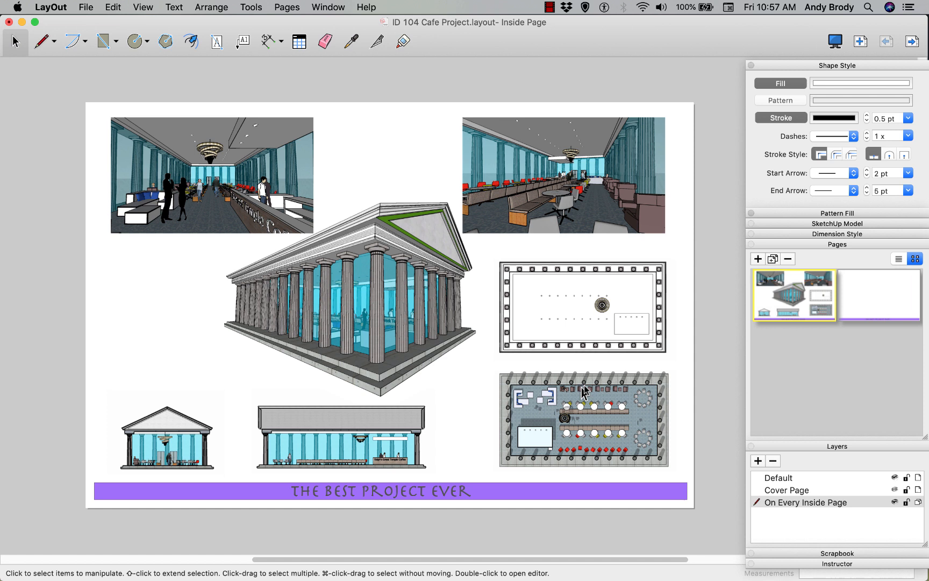
{"action": "left_click", "coordinate": [615, 406]}
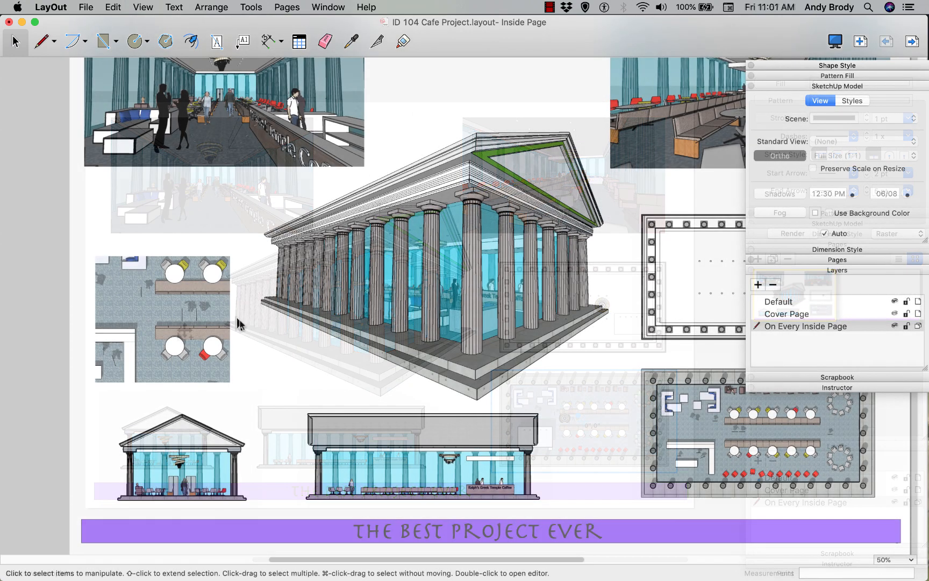
Open the cropped floor plan detail viewport for editing and zoom its model view out to the full building depth
{"action": "middle_click_drag", "start_coordinate": [144, 325], "coordinate": [308, 311]}
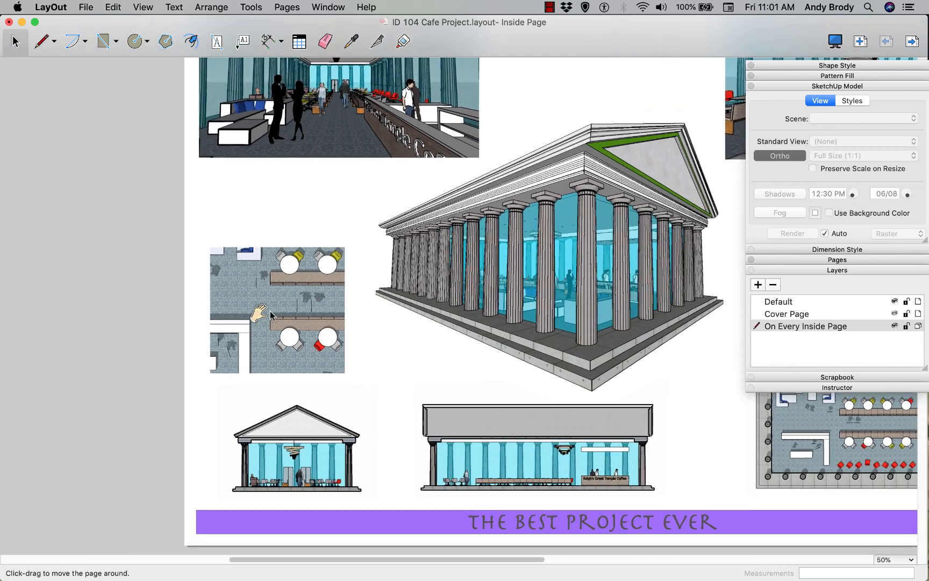
{"action": "scroll", "coordinate": [319, 323], "scroll_direction": "up", "scroll_amount": 5}
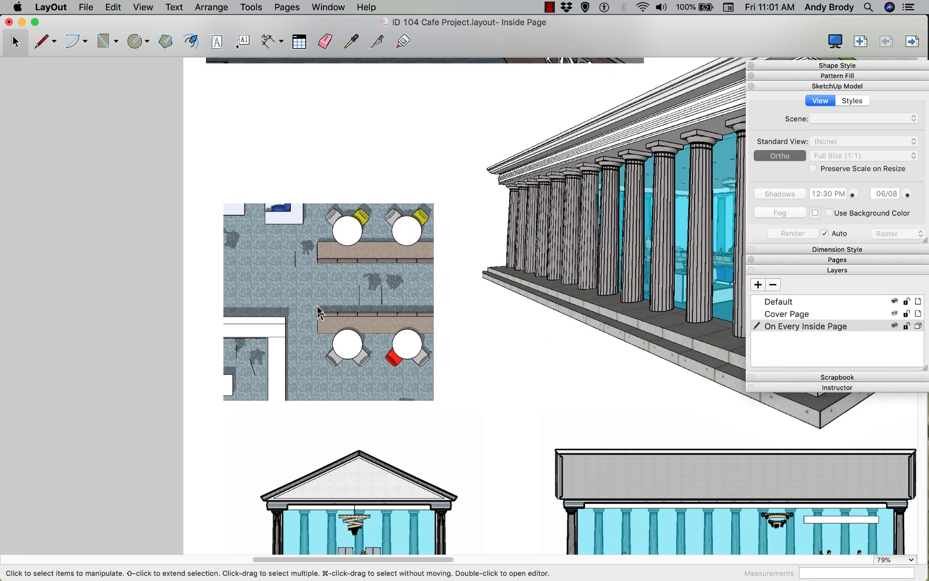
{"action": "scroll", "coordinate": [319, 313], "scroll_direction": "up", "scroll_amount": 2}
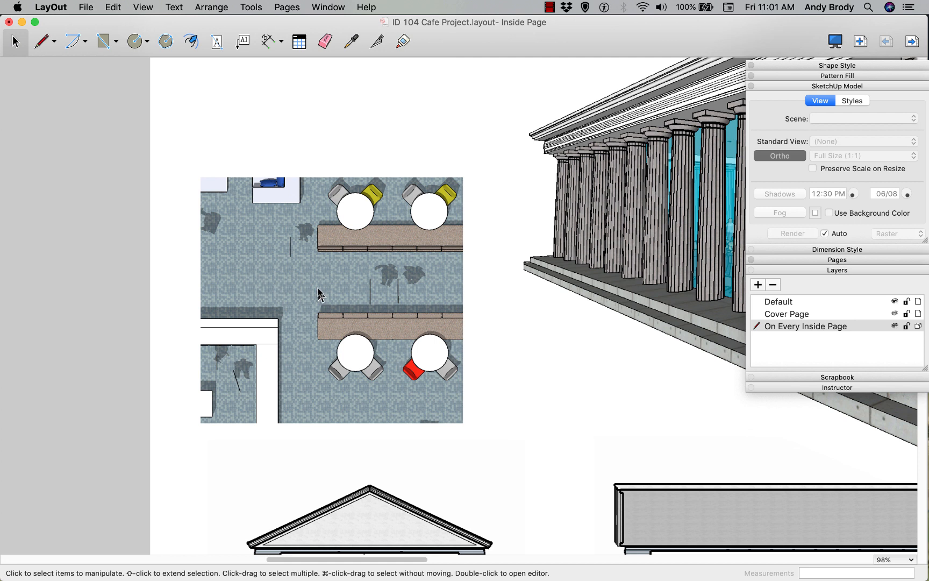
{"action": "left_click", "coordinate": [340, 264]}
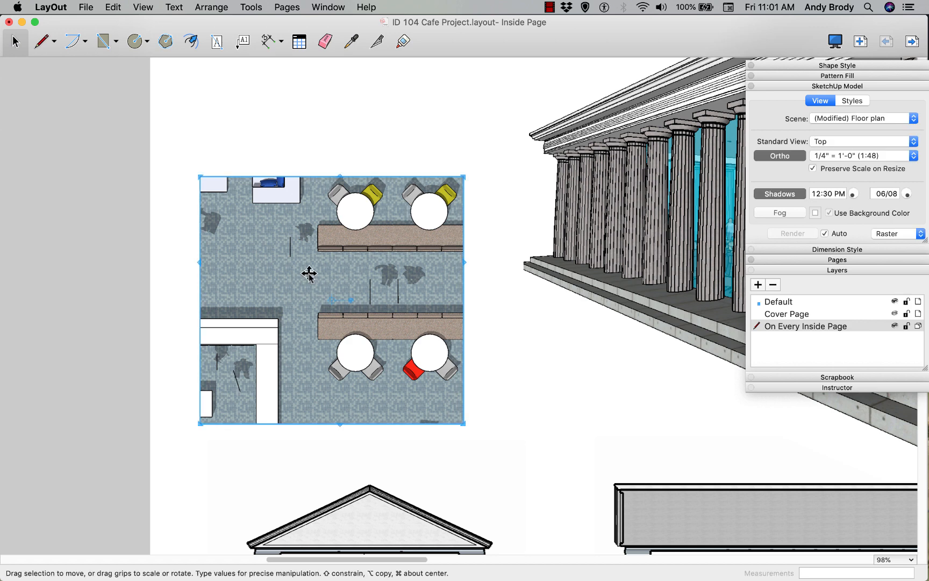
{"action": "double_click", "coordinate": [384, 301]}
{"action": "scroll", "coordinate": [384, 299], "scroll_direction": "down", "scroll_amount": 3}
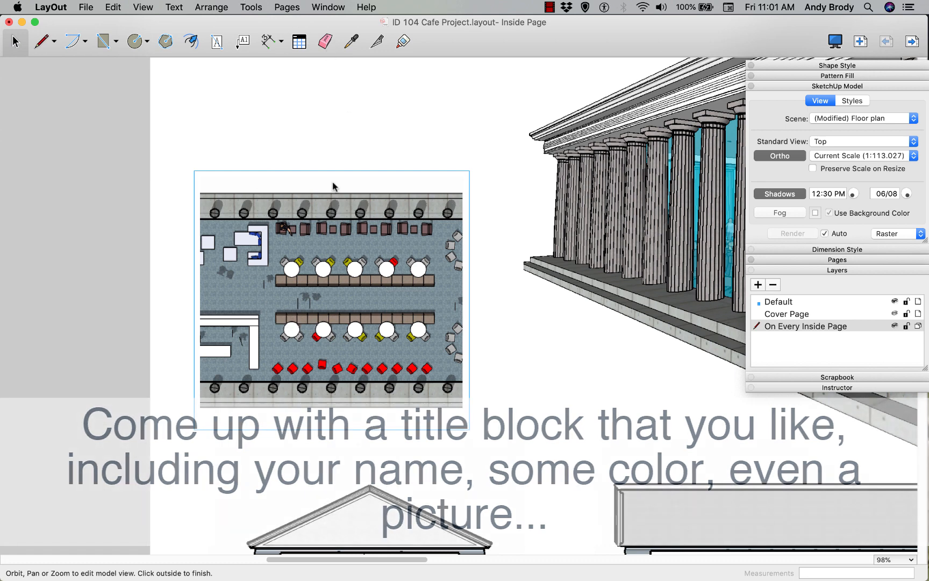
Pan and zoom the detail viewport's model view to frame the L-shaped counter in the building corner, then finish editing
{"action": "right_click", "coordinate": [271, 305]}
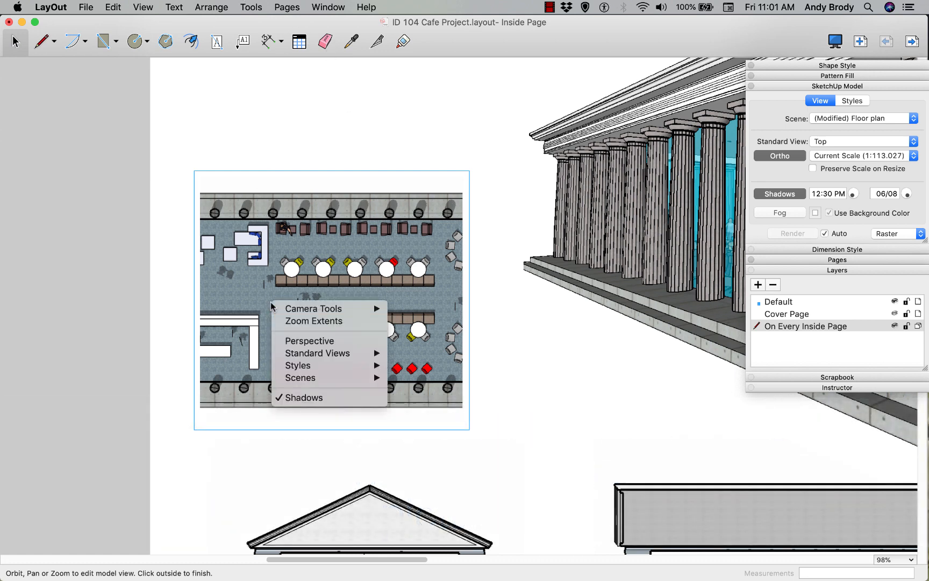
{"action": "mouse_move", "coordinate": [290, 309]}
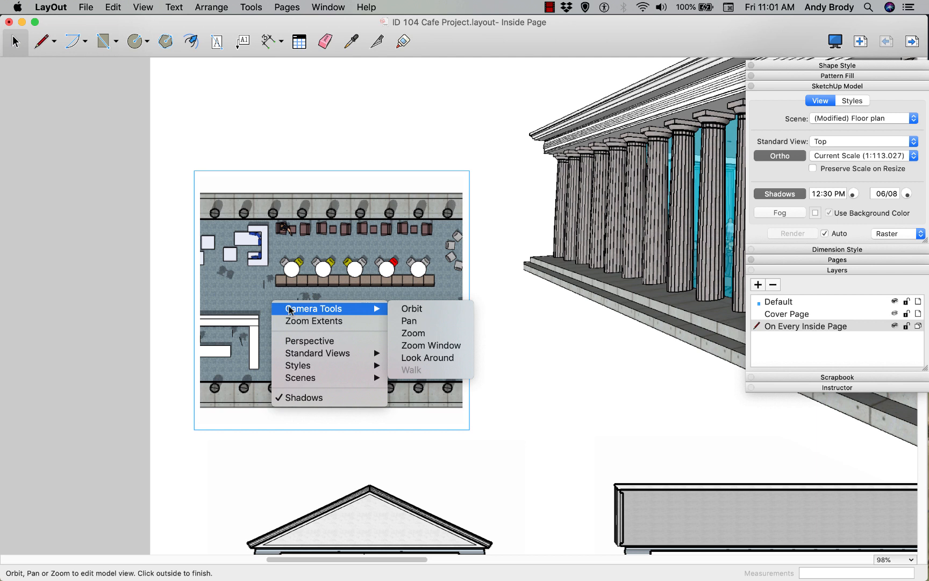
{"action": "left_click", "coordinate": [403, 321]}
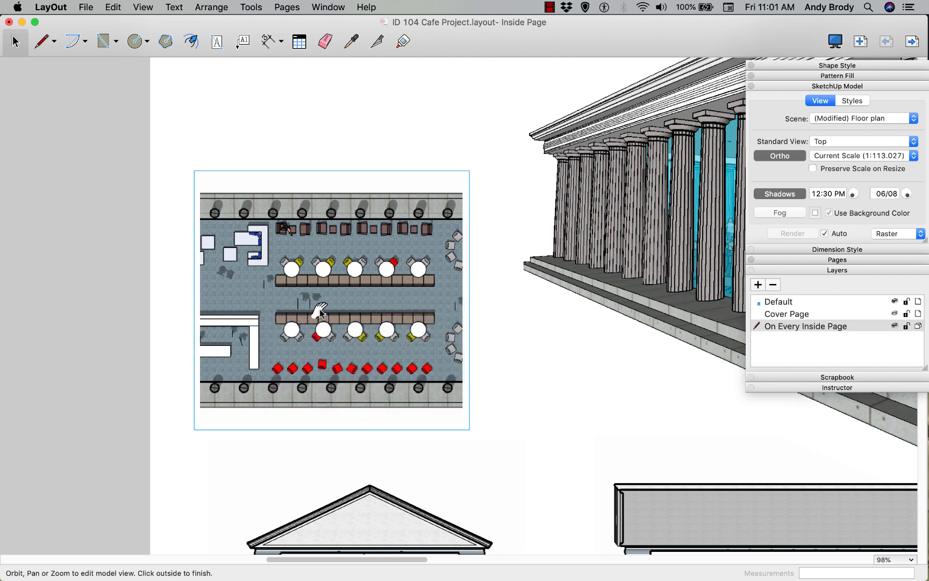
{"action": "left_click_drag", "start_coordinate": [330, 305], "coordinate": [331, 305]}
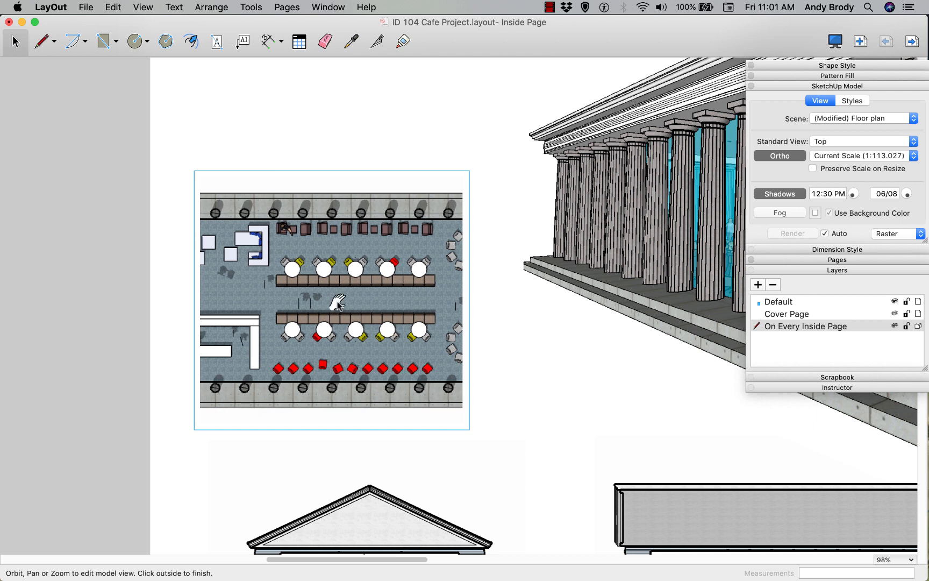
{"action": "left_click_drag", "start_coordinate": [391, 276], "coordinate": [478, 240]}
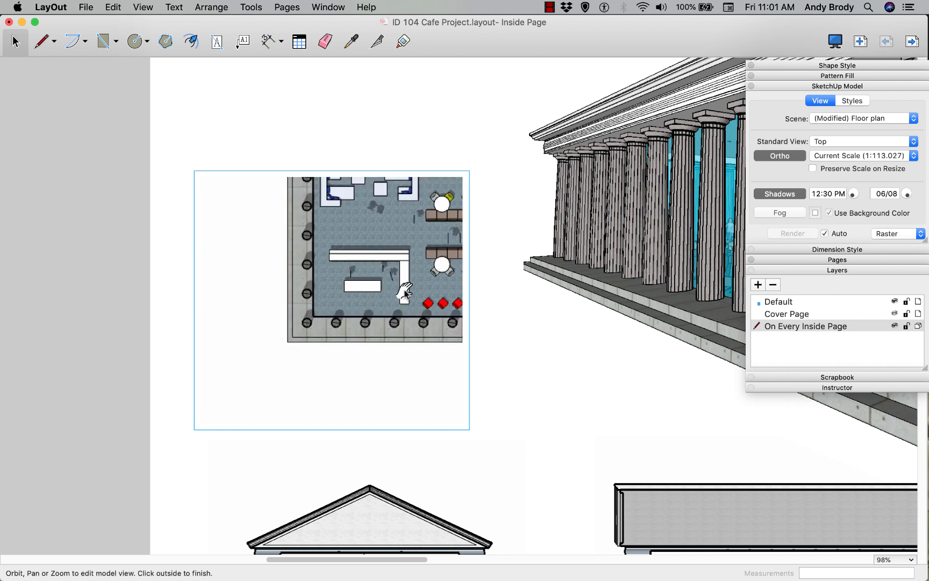
{"action": "scroll", "coordinate": [408, 267], "scroll_direction": "down", "scroll_amount": 2}
{"action": "scroll", "coordinate": [409, 269], "scroll_direction": "up", "scroll_amount": 8}
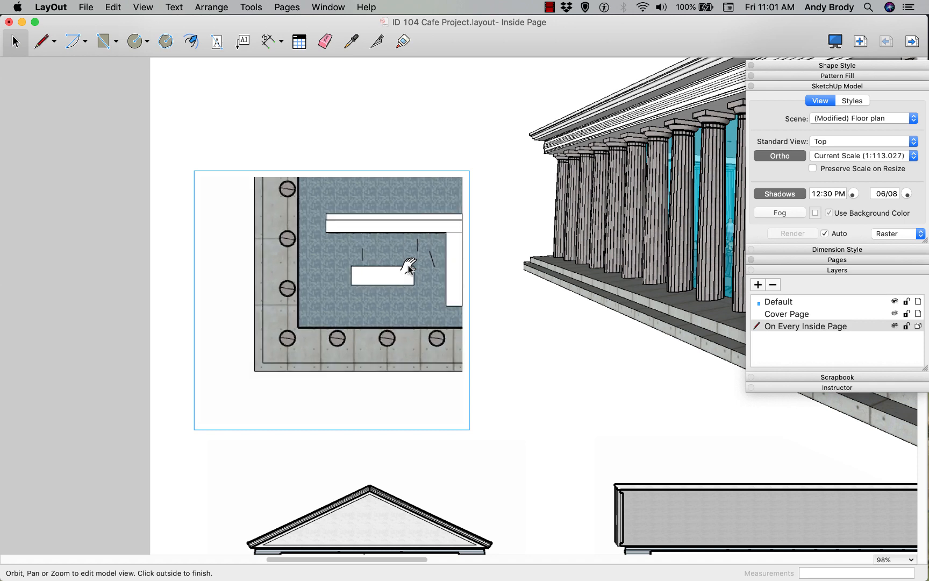
{"action": "left_click_drag", "start_coordinate": [394, 277], "coordinate": [370, 312]}
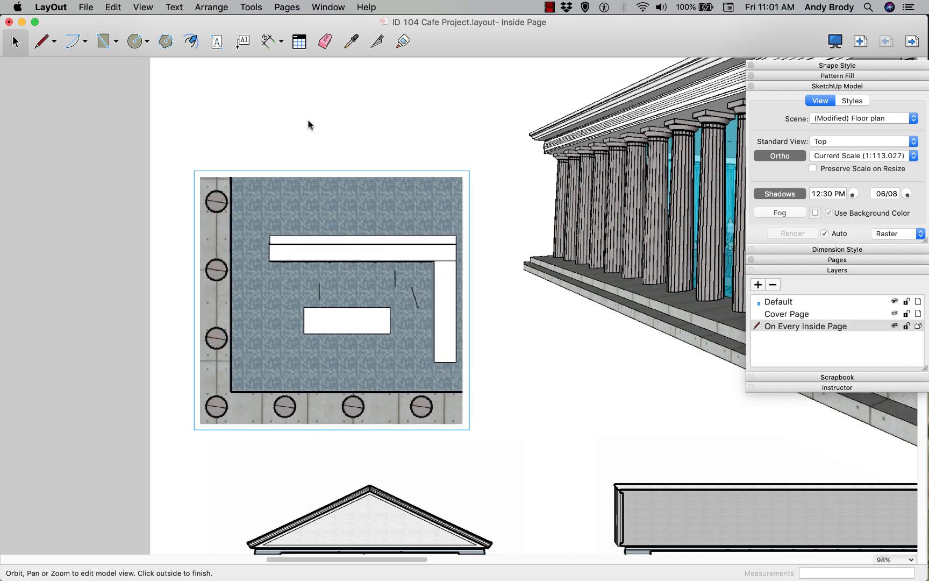
{"action": "left_click", "coordinate": [309, 125]}
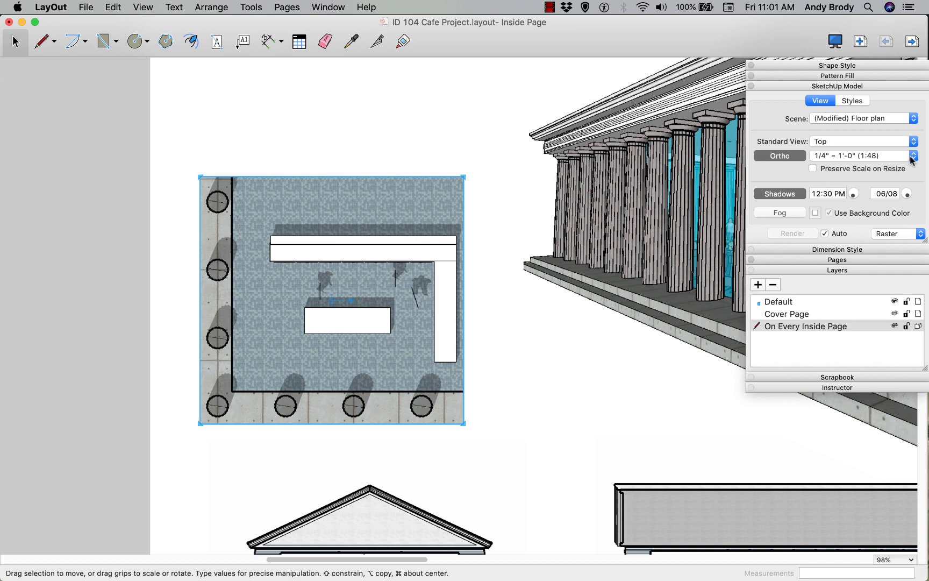
Set the counter detail's scale to 1/4" = 1'-0" (1:48) and trim the viewport's upper edge closer to the counter
{"action": "left_click", "coordinate": [912, 156]}
{"action": "left_click", "coordinate": [892, 155]}
{"action": "left_click_drag", "start_coordinate": [327, 173], "coordinate": [328, 178]}
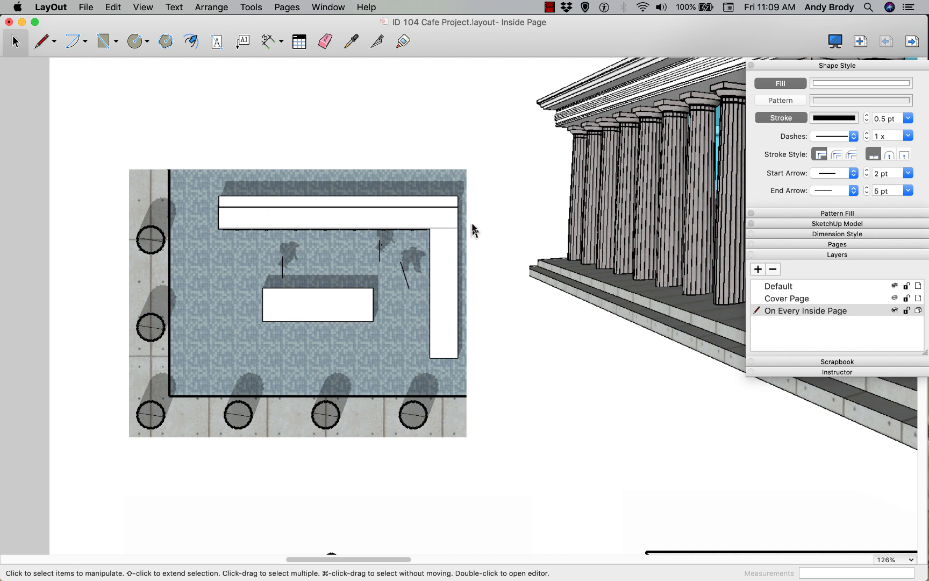
Draw a 6 pt break line with a central zigzag along the counter detail's upper edge, extending past both sides of the viewport
{"action": "left_click", "coordinate": [43, 43]}
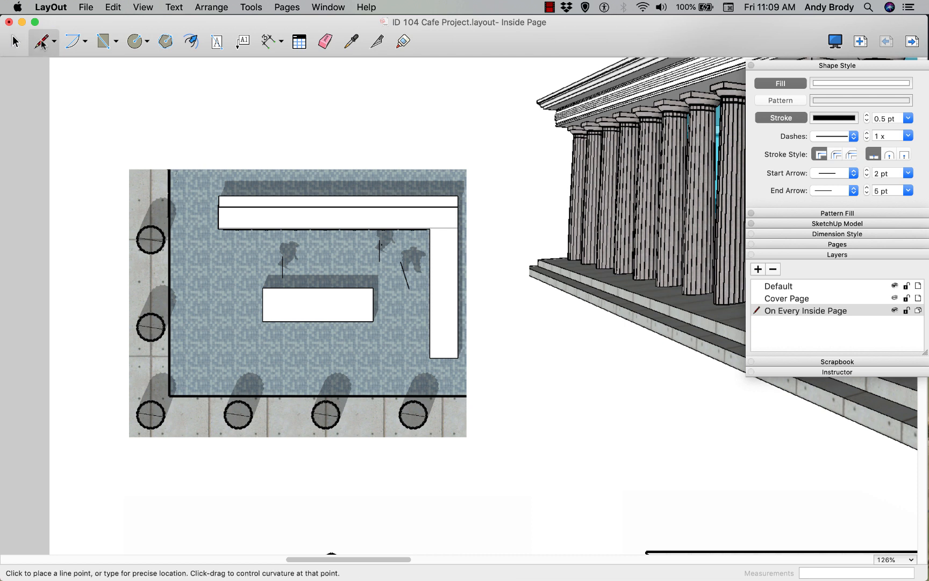
{"action": "left_click", "coordinate": [880, 118]}
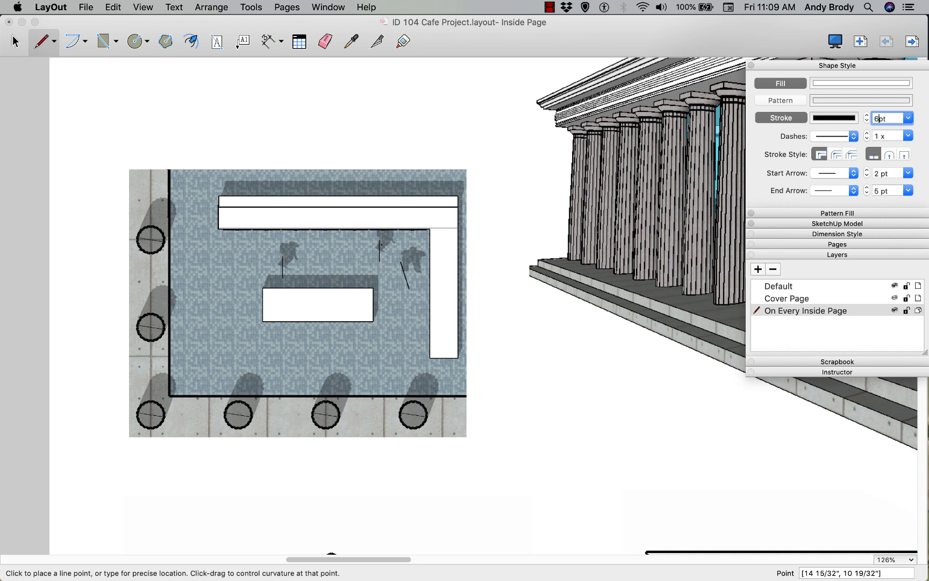
{"action": "key", "text": "Return"}
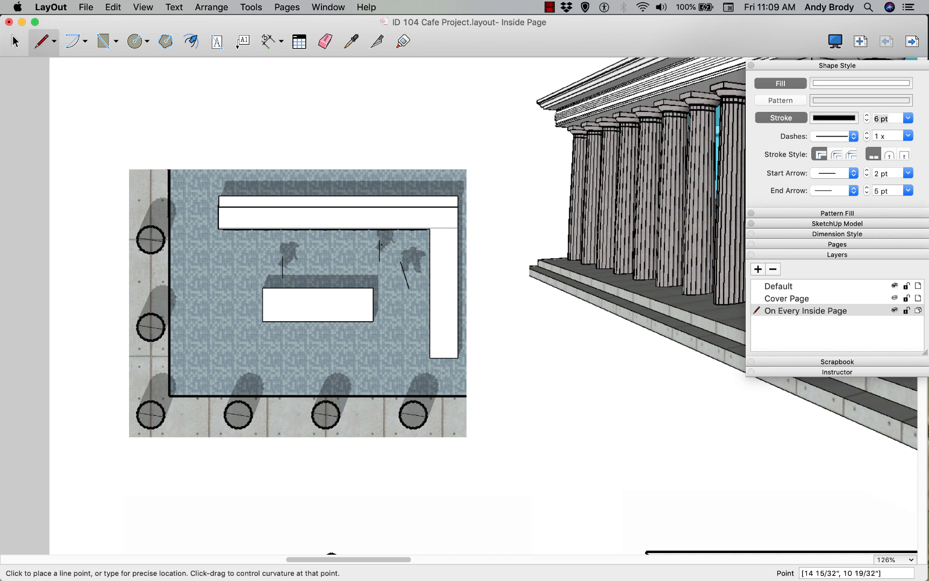
{"action": "left_click", "coordinate": [129, 170]}
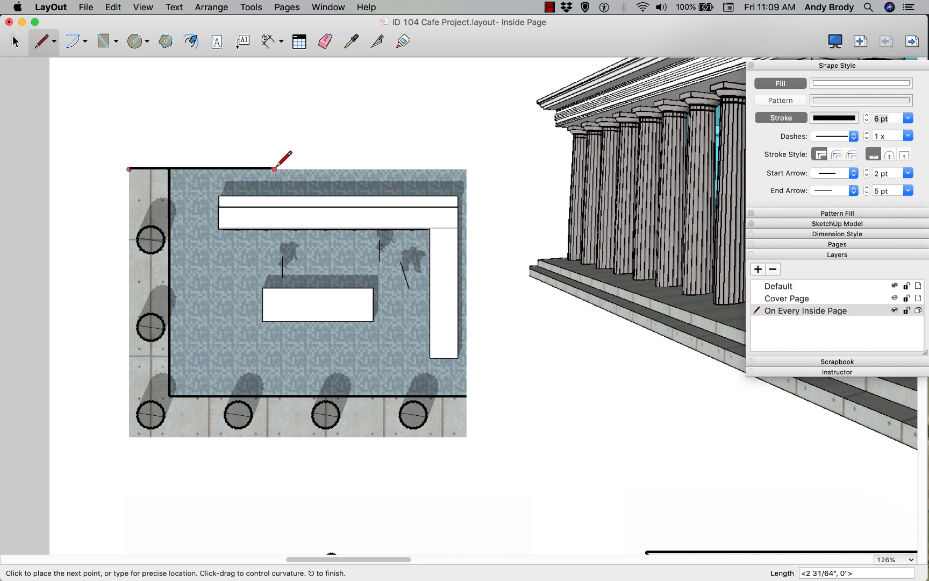
{"action": "left_click", "coordinate": [298, 169]}
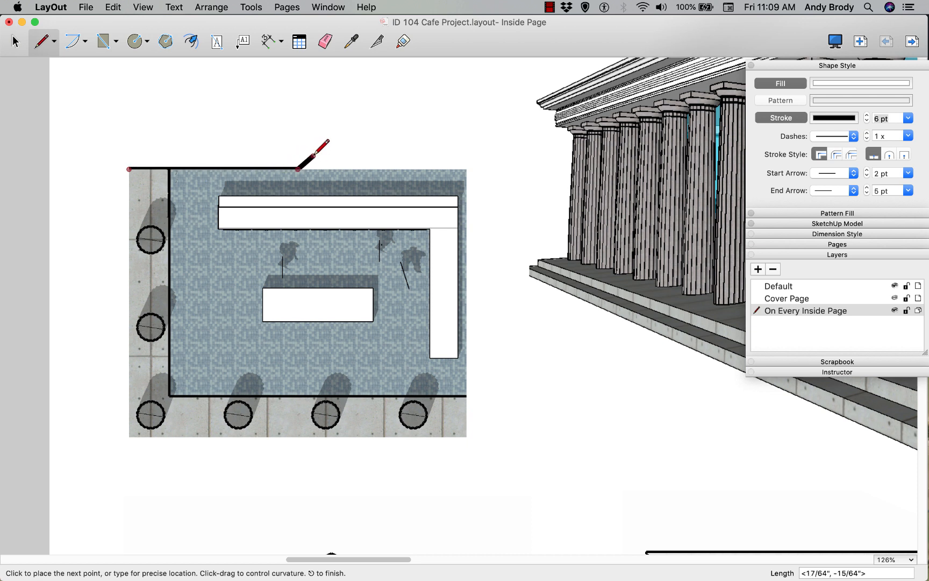
{"action": "left_click", "coordinate": [311, 152]}
{"action": "left_click", "coordinate": [322, 188]}
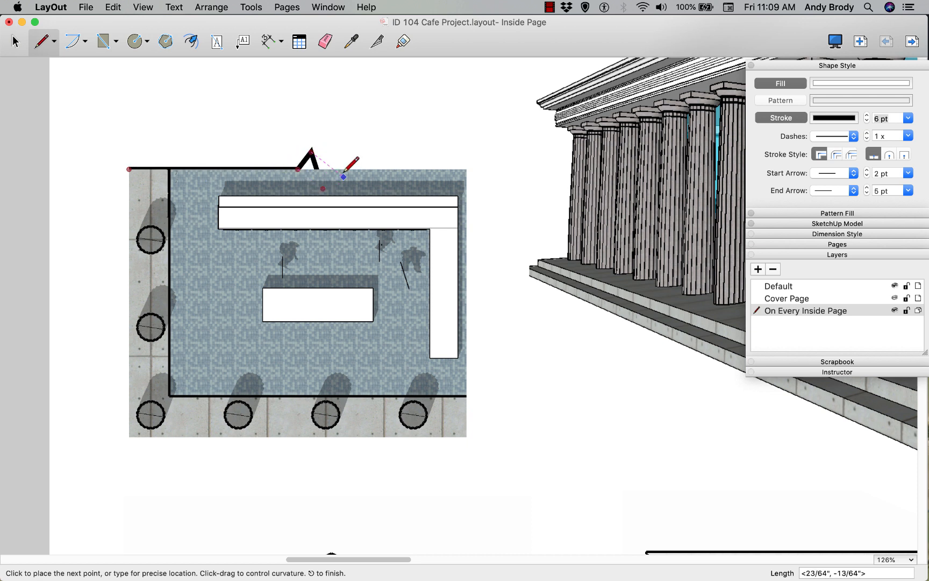
{"action": "left_click", "coordinate": [337, 169]}
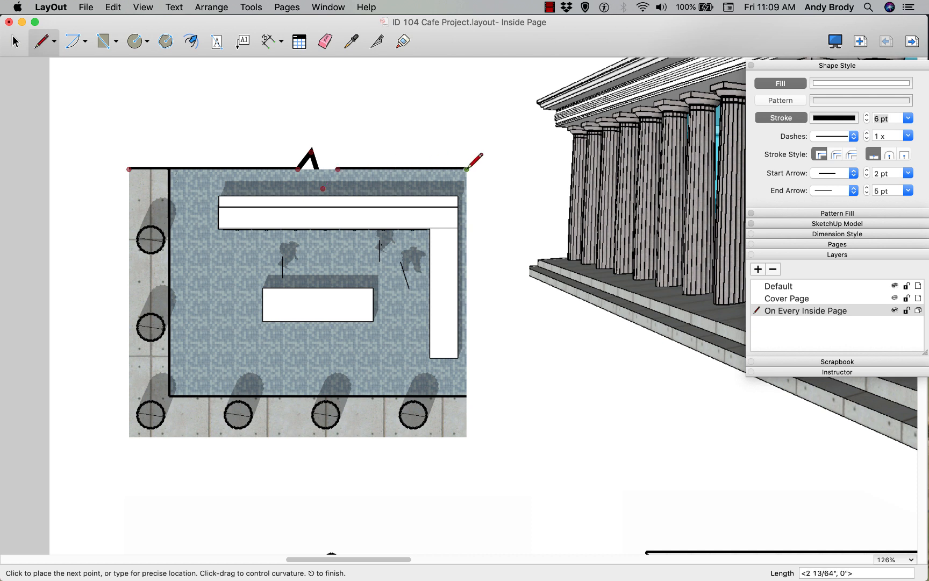
{"action": "left_click", "coordinate": [491, 169]}
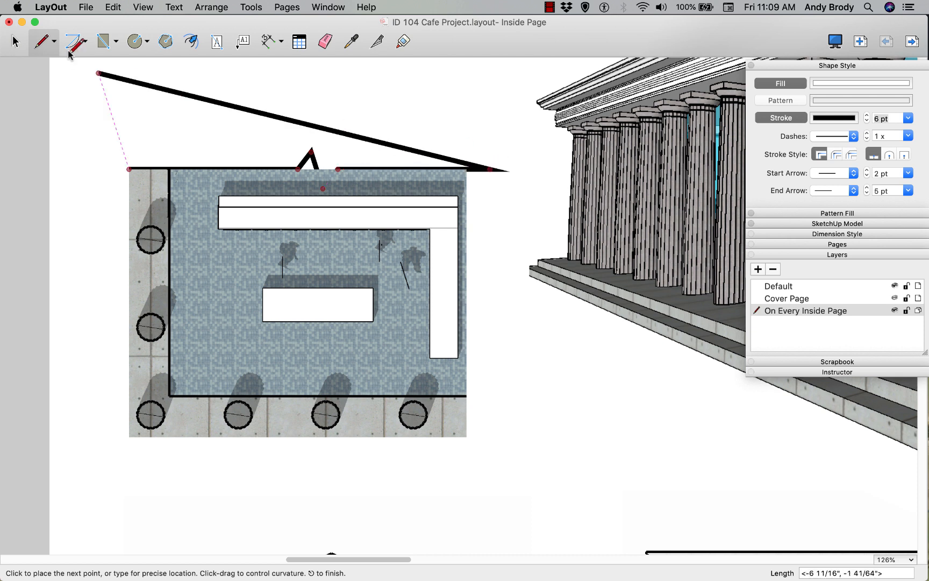
{"action": "key", "text": "space"}
{"action": "left_click", "coordinate": [466, 170]}
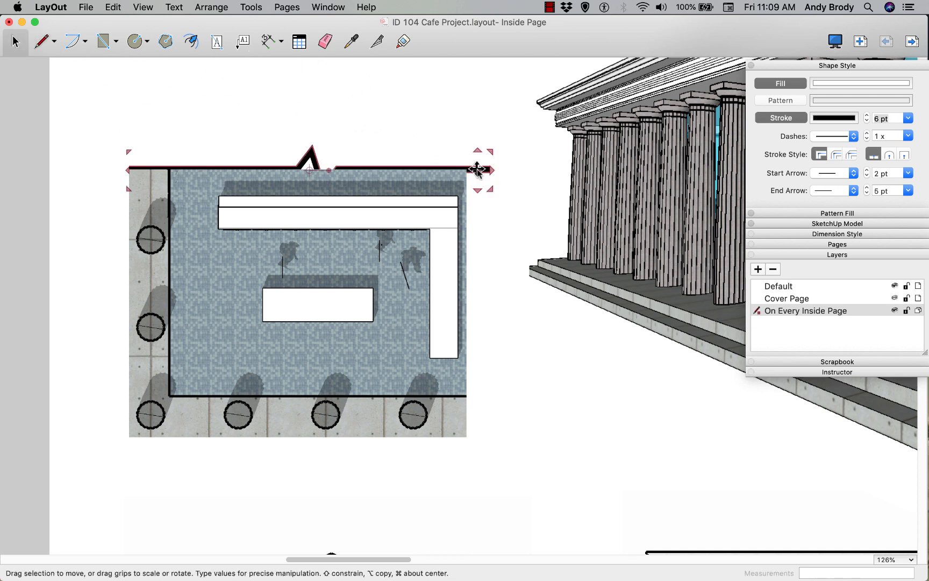
{"action": "left_click_drag", "start_coordinate": [128, 174], "coordinate": [106, 166]}
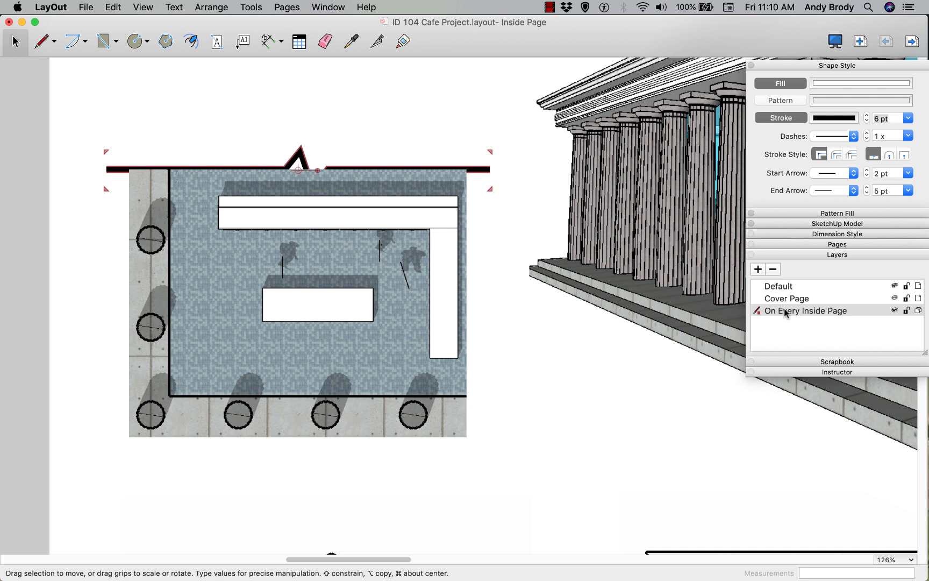
Make Default the active layer and move the break line from On Every Inside Page to the Default layer
{"action": "left_click", "coordinate": [771, 288]}
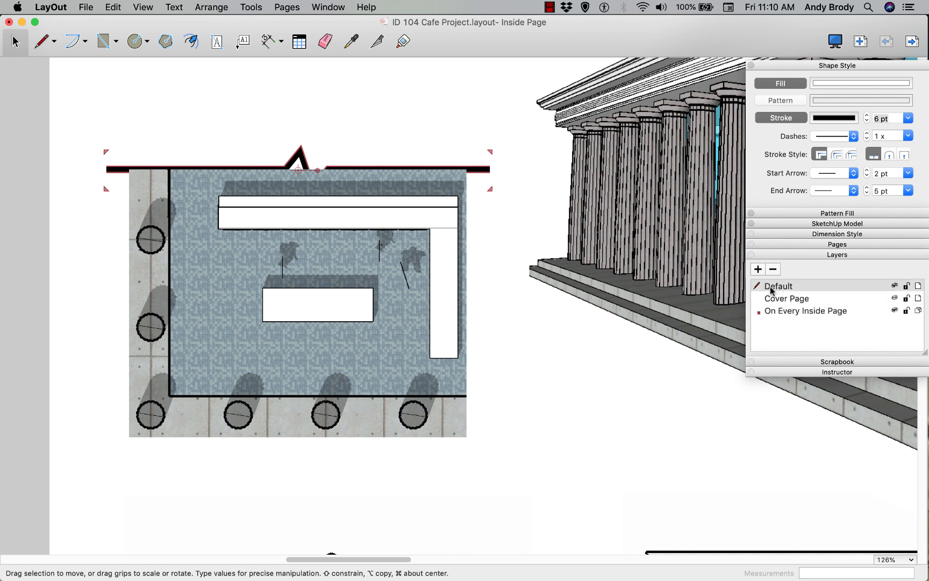
{"action": "double_click", "coordinate": [779, 291]}
{"action": "left_click", "coordinate": [815, 337]}
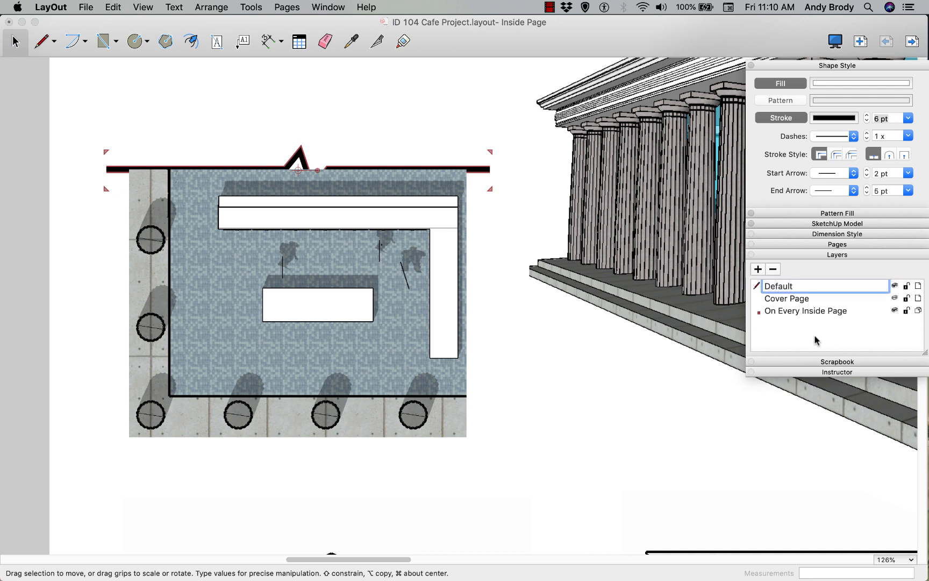
{"action": "right_click", "coordinate": [471, 172]}
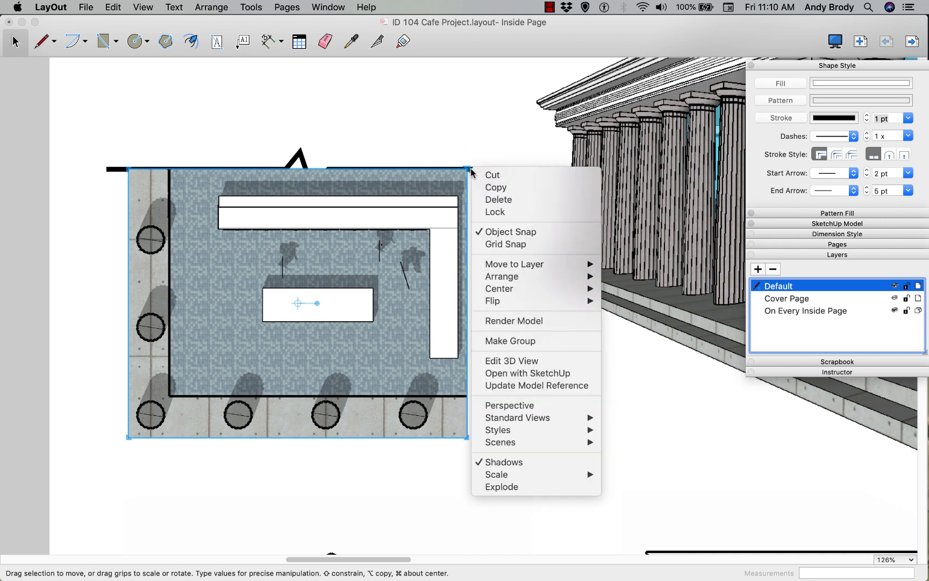
{"action": "left_click", "coordinate": [103, 193]}
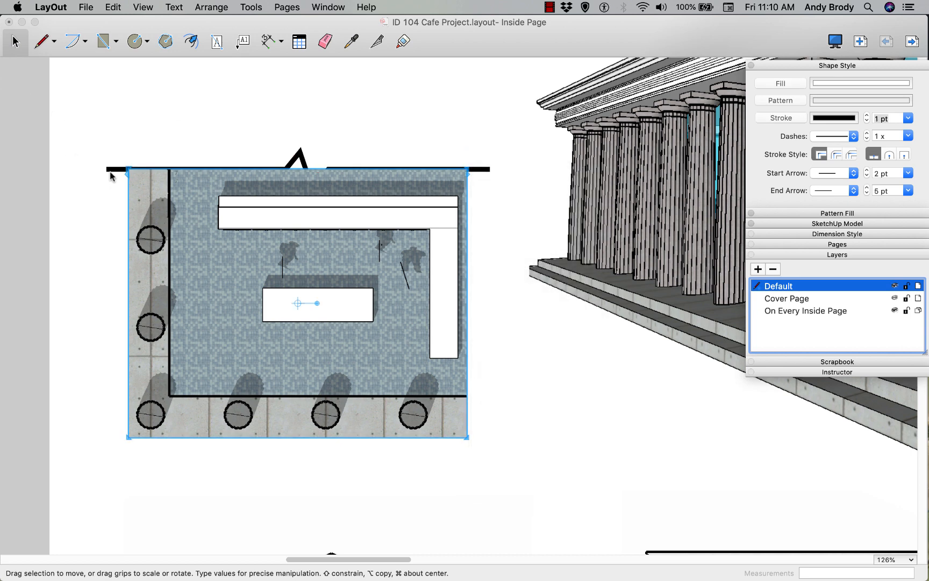
{"action": "left_click", "coordinate": [111, 168]}
{"action": "right_click", "coordinate": [113, 170]}
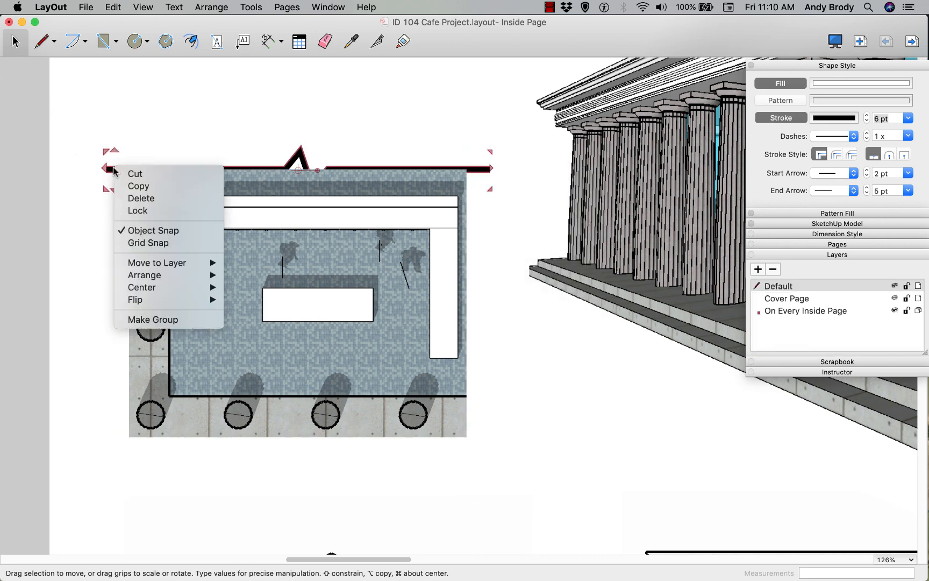
{"action": "mouse_move", "coordinate": [166, 262]}
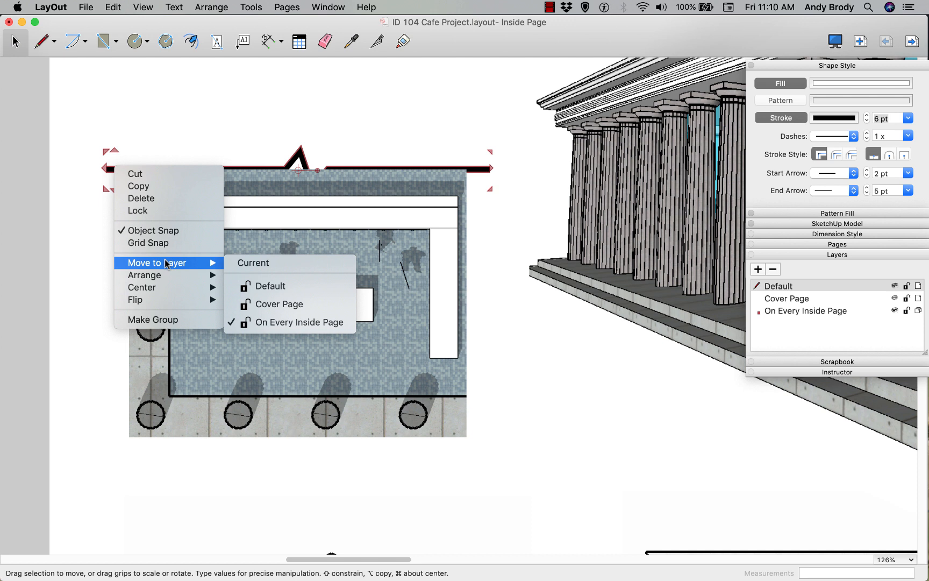
{"action": "left_click", "coordinate": [265, 286]}
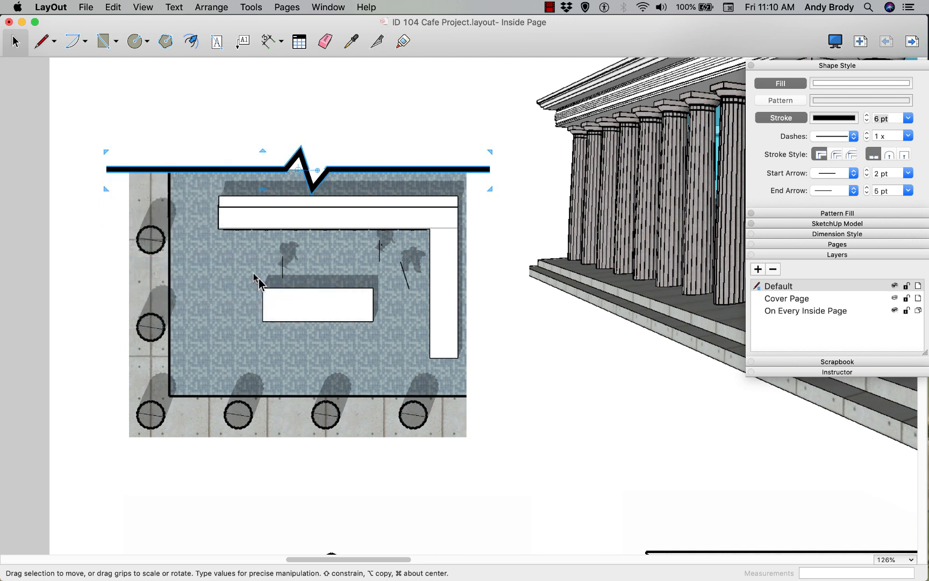
{"action": "left_click", "coordinate": [69, 216]}
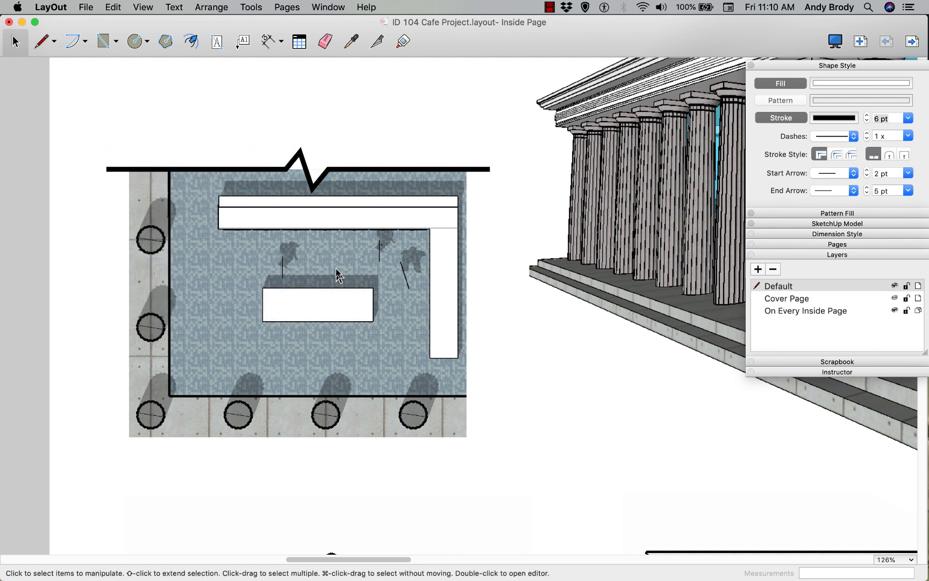
Copy the break line and rotate the copy to run vertically along the counter detail's right edge
{"action": "left_click", "coordinate": [272, 169]}
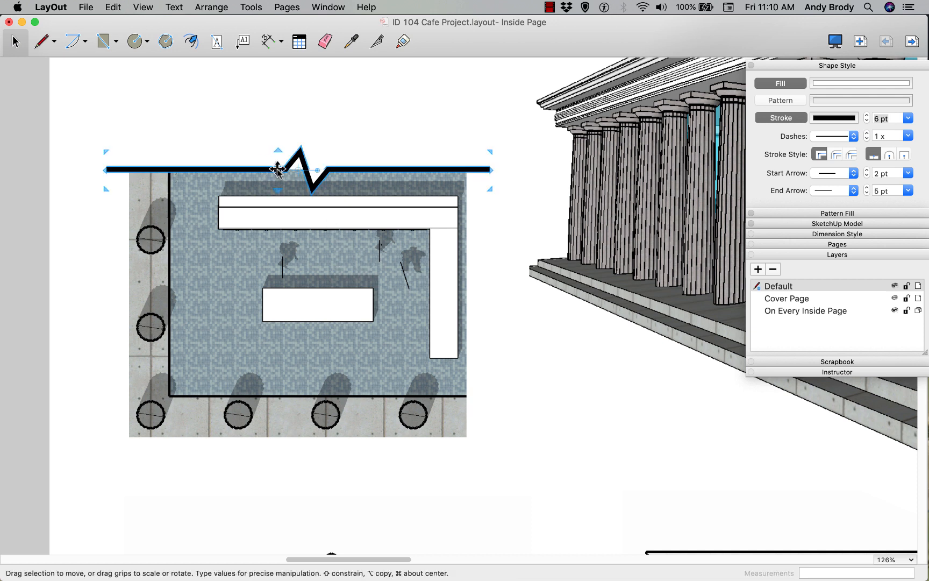
{"action": "left_click_drag", "start_coordinate": [278, 170], "coordinate": [464, 281], "text": "alt"}
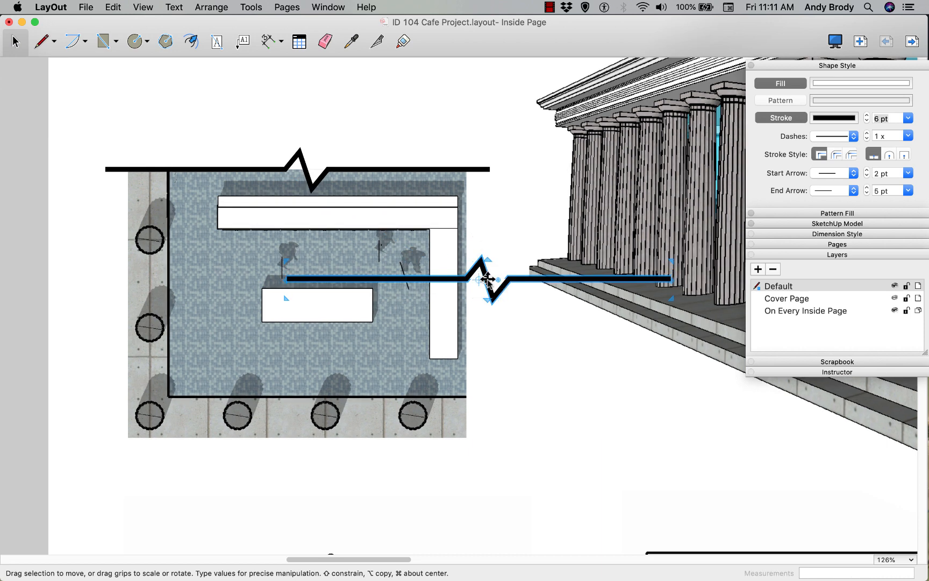
{"action": "scroll", "coordinate": [490, 278], "scroll_direction": "up", "scroll_amount": 3}
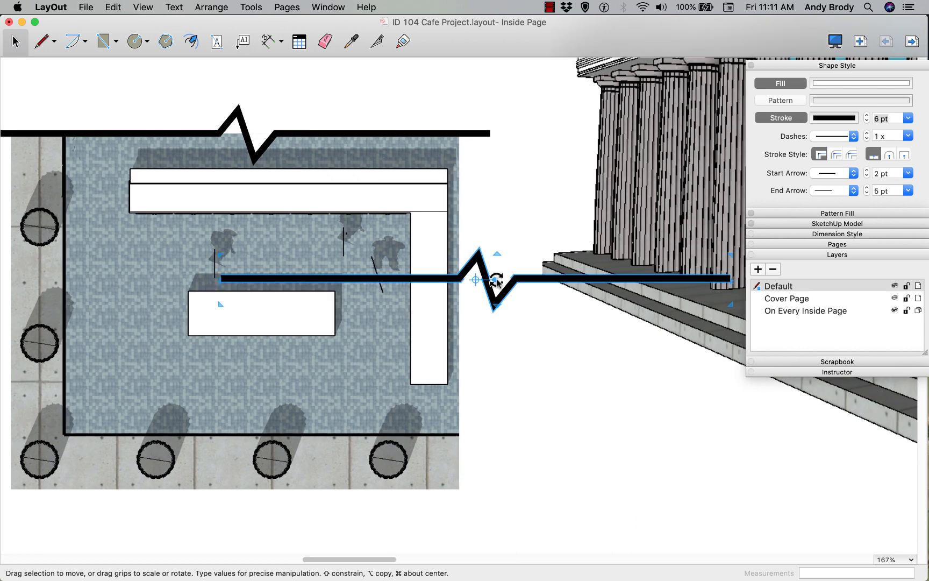
{"action": "left_click_drag", "start_coordinate": [493, 280], "coordinate": [465, 243]}
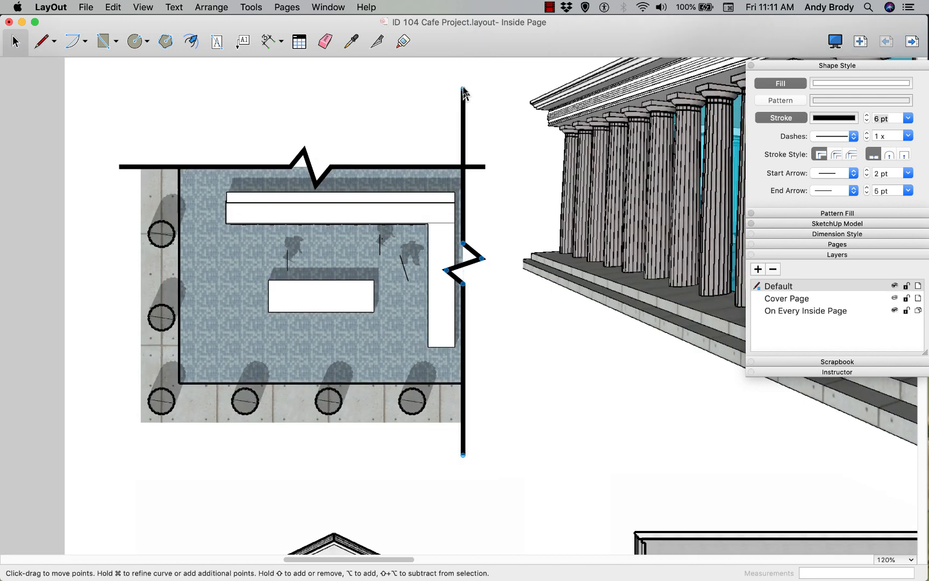
Shorten both ends of the vertical break line so they extend only slightly past the counter detail
{"action": "left_click_drag", "start_coordinate": [464, 90], "coordinate": [463, 141]}
{"action": "left_click_drag", "start_coordinate": [463, 454], "coordinate": [463, 435]}
{"action": "scroll", "coordinate": [566, 393], "scroll_direction": "down", "scroll_amount": 5}
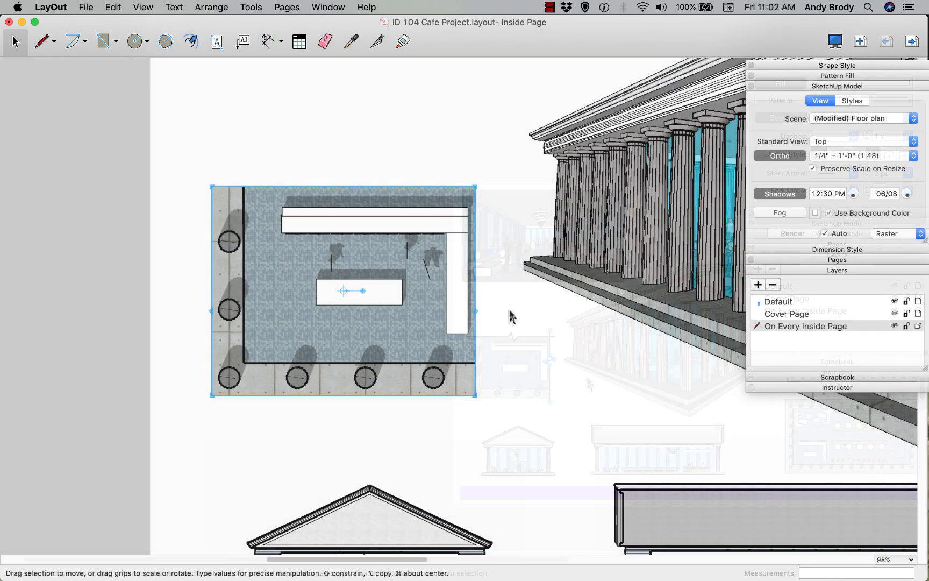
Open the View to back interior perspective for editing, orbit its model view to a slightly higher viewpoint, and finish editing
{"action": "scroll", "coordinate": [514, 316], "scroll_direction": "down", "scroll_amount": 8}
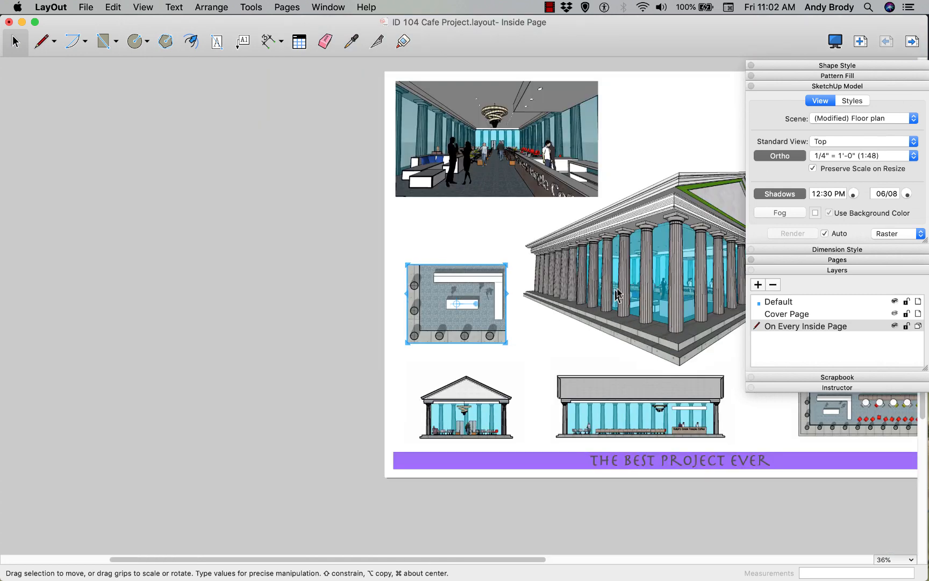
{"action": "scroll", "coordinate": [613, 280], "scroll_direction": "right", "scroll_amount": 5}
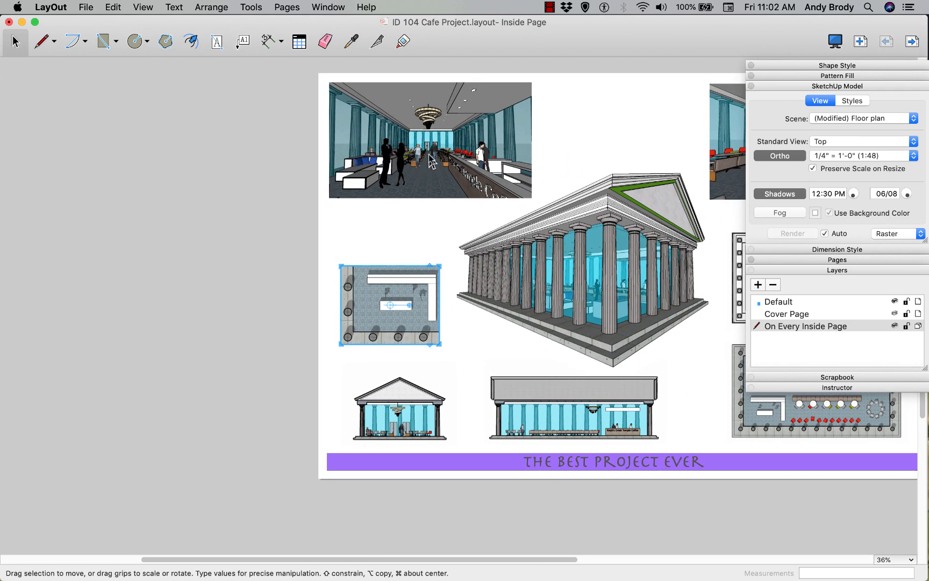
{"action": "scroll", "coordinate": [430, 161], "scroll_direction": "up", "scroll_amount": 10}
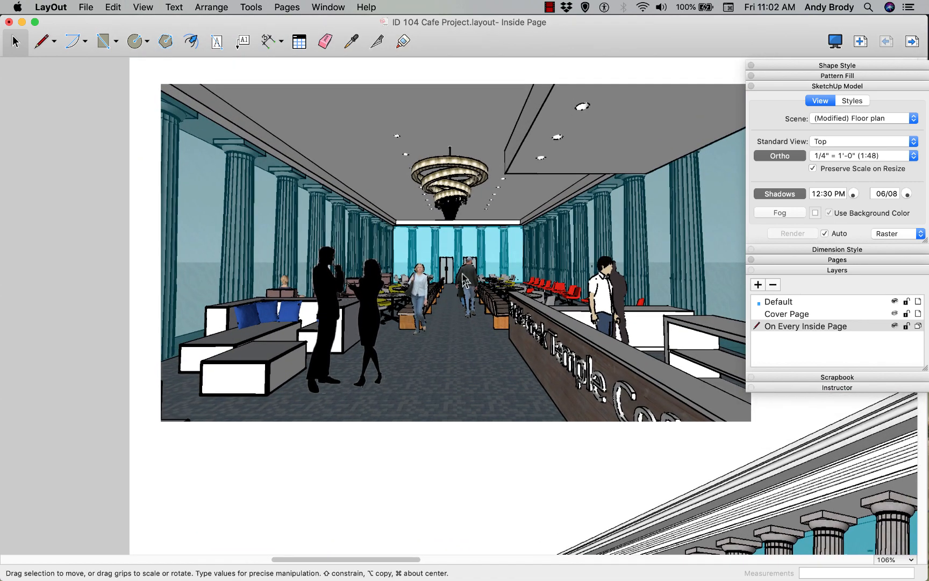
{"action": "left_click", "coordinate": [464, 277]}
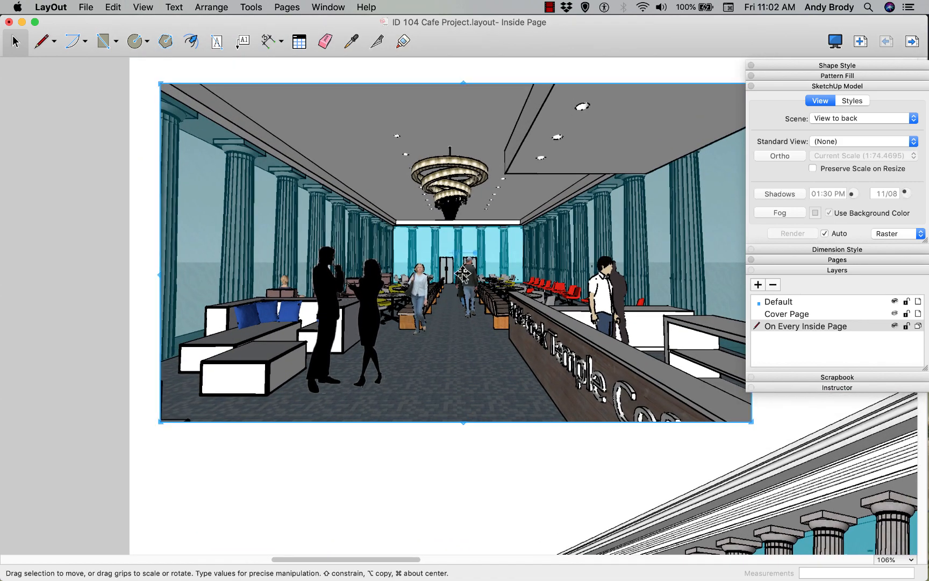
{"action": "double_click", "coordinate": [464, 275]}
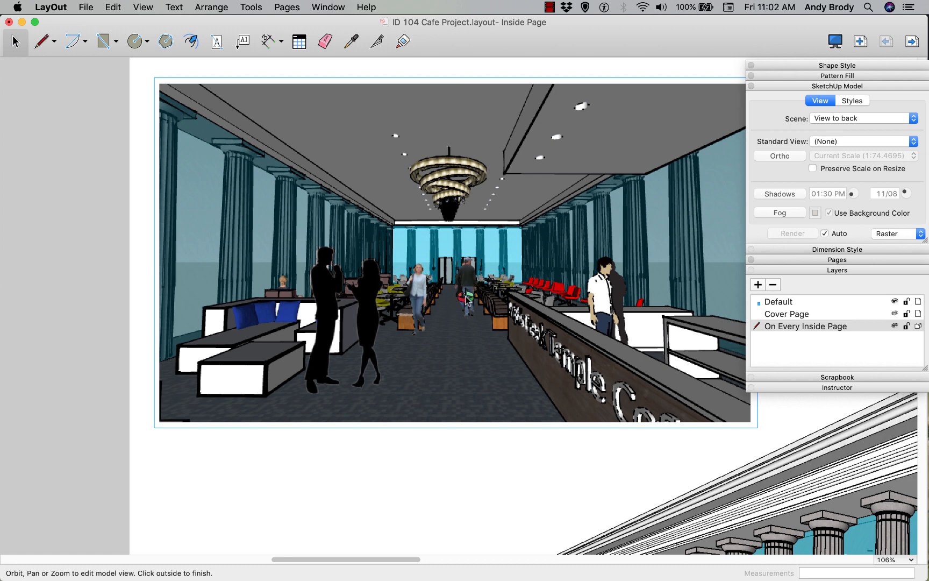
{"action": "scroll", "coordinate": [465, 296], "scroll_direction": "up", "scroll_amount": 2}
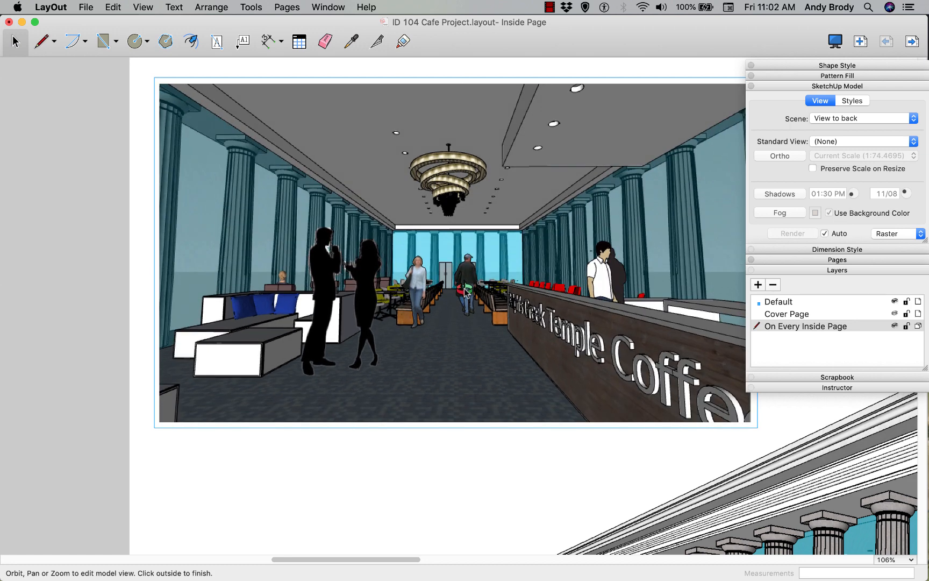
{"action": "scroll", "coordinate": [465, 298], "scroll_direction": "up", "scroll_amount": 2}
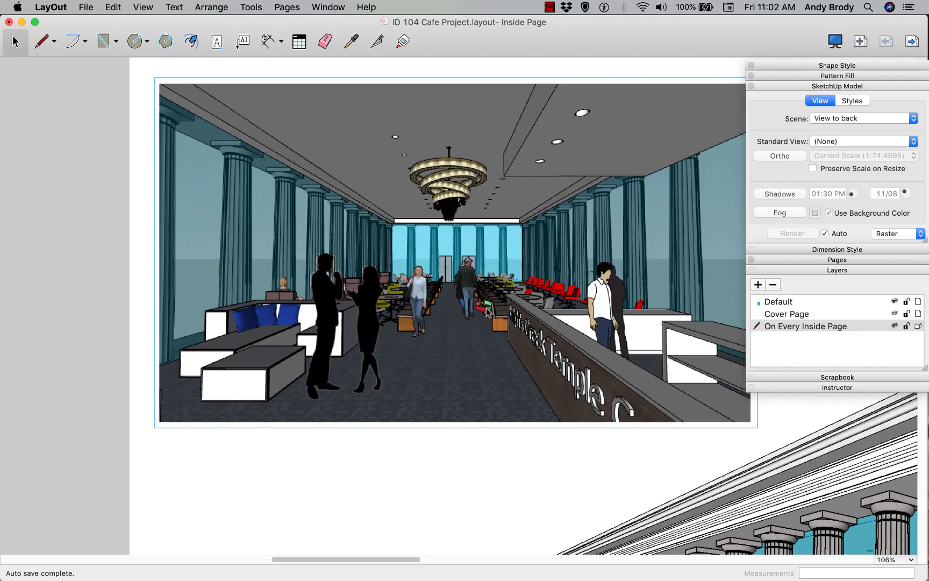
{"action": "left_click", "coordinate": [143, 190]}
{"action": "left_click", "coordinate": [272, 232]}
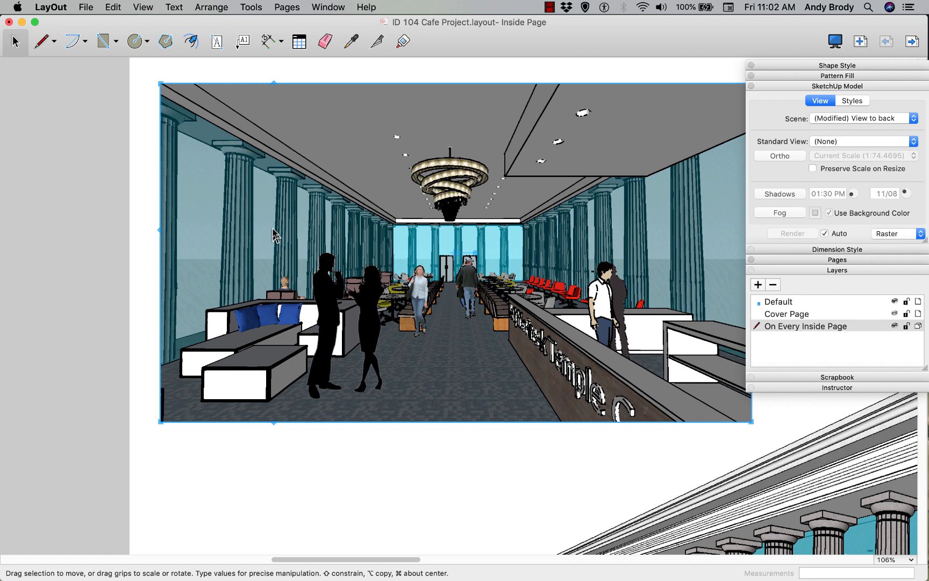
{"action": "key", "text": "super+Tab"}
{"action": "key", "text": "super+Tab"}
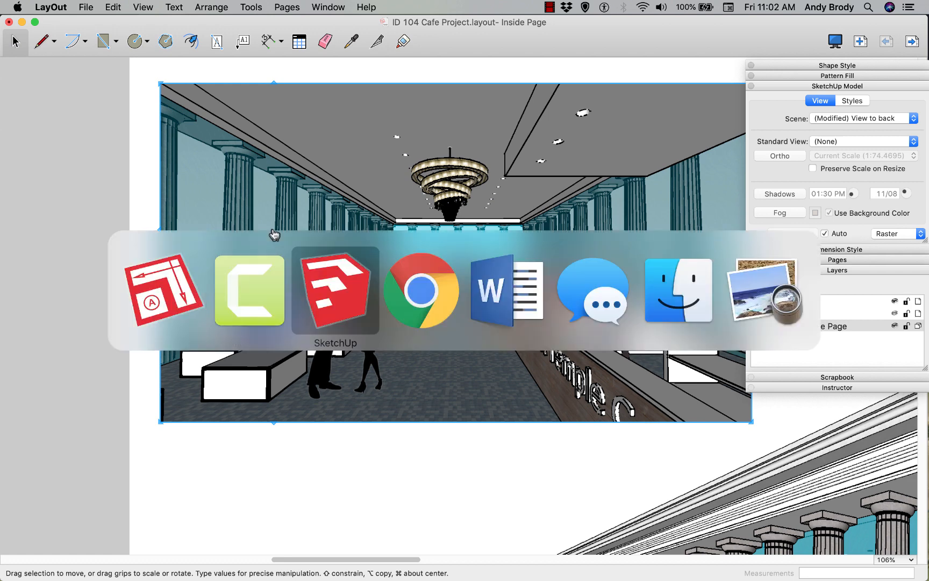
{"action": "key", "text": "super+Tab"}
{"action": "key", "text": "super+Tab"}
{"action": "key", "text": "super+Tab"}
{"action": "key", "text": "super+Tab"}
{"action": "key", "text": "super+Tab"}
{"action": "key", "text": "super+Tab"}
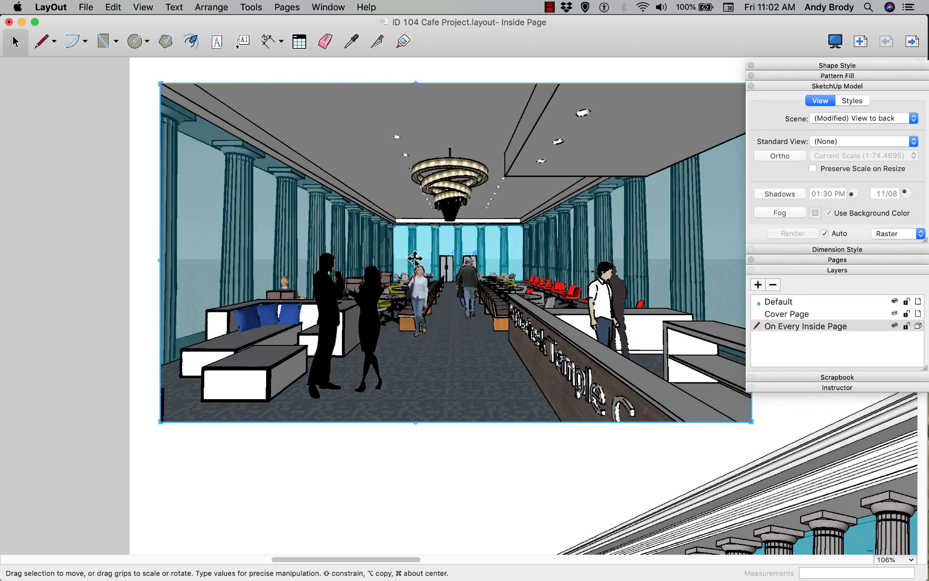
{"action": "right_click", "coordinate": [414, 258]}
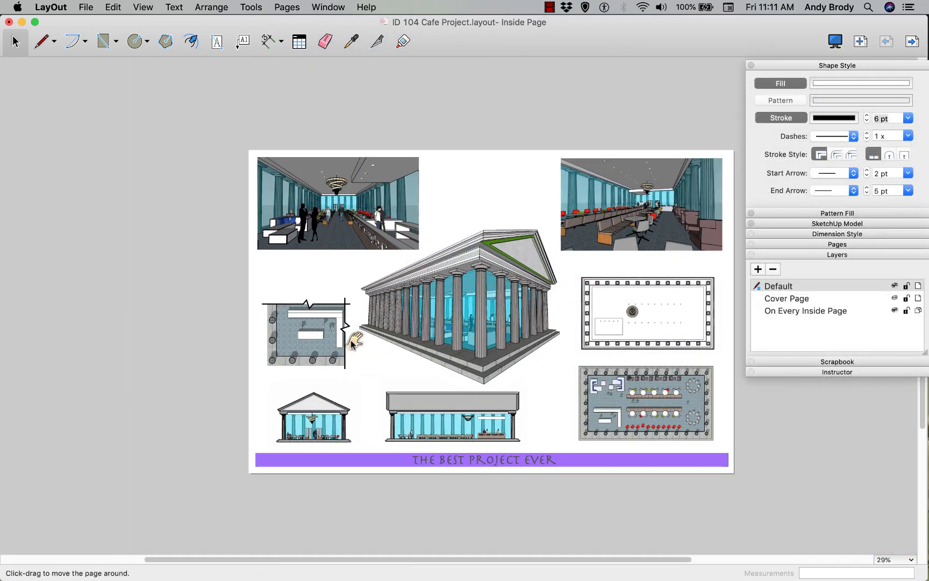
{"action": "scroll", "coordinate": [412, 349], "scroll_direction": "up", "scroll_amount": 3}
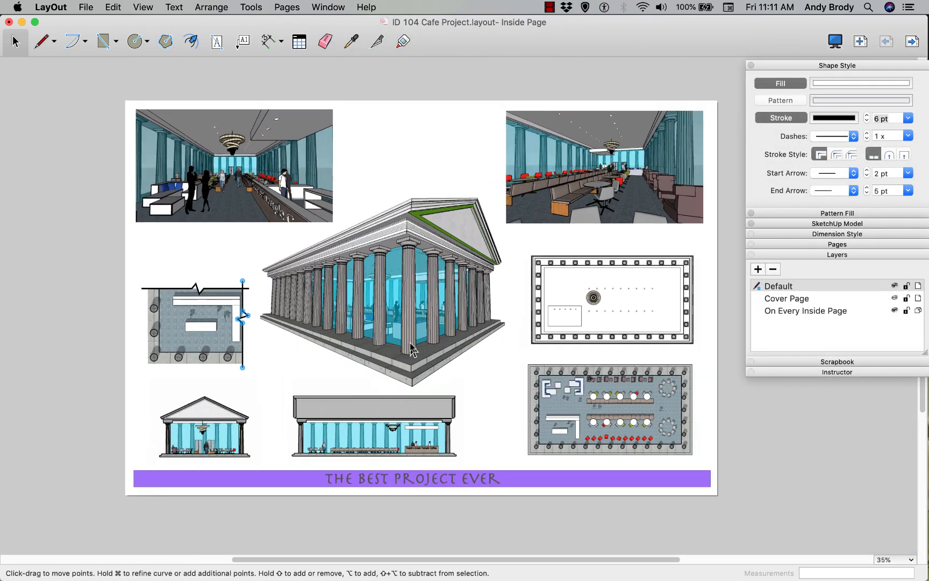
Collapse the Shape Style and Layers panels
{"action": "scroll", "coordinate": [410, 343], "scroll_direction": "up", "scroll_amount": 1}
{"action": "middle_click_drag", "start_coordinate": [410, 343], "coordinate": [365, 338]}
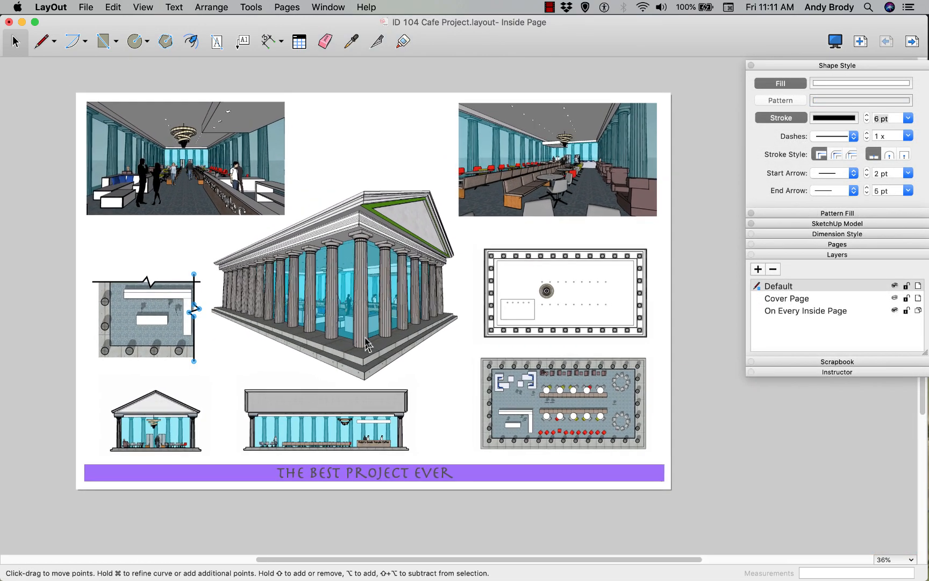
{"action": "scroll", "coordinate": [367, 344], "scroll_direction": "up", "scroll_amount": 1}
{"action": "left_click", "coordinate": [780, 65]}
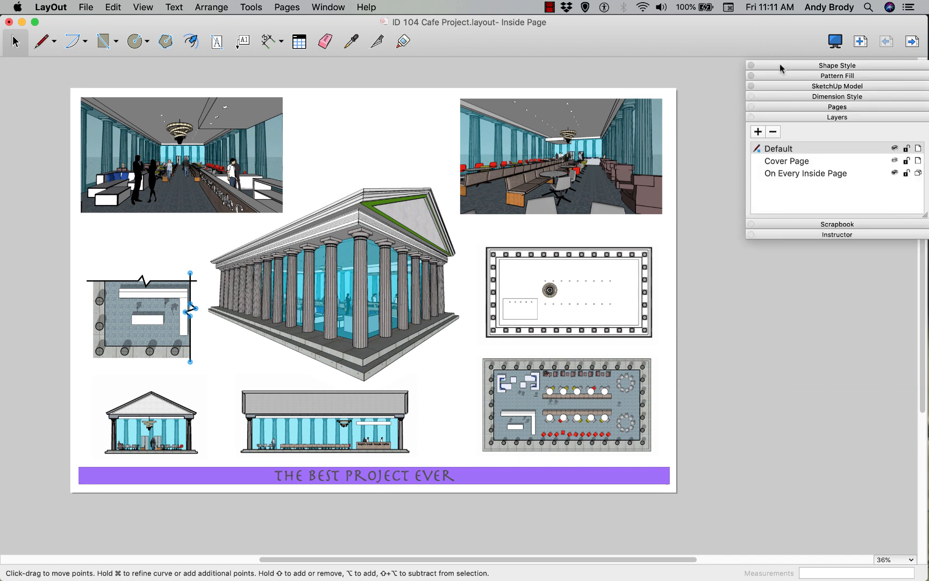
{"action": "left_click", "coordinate": [796, 118]}
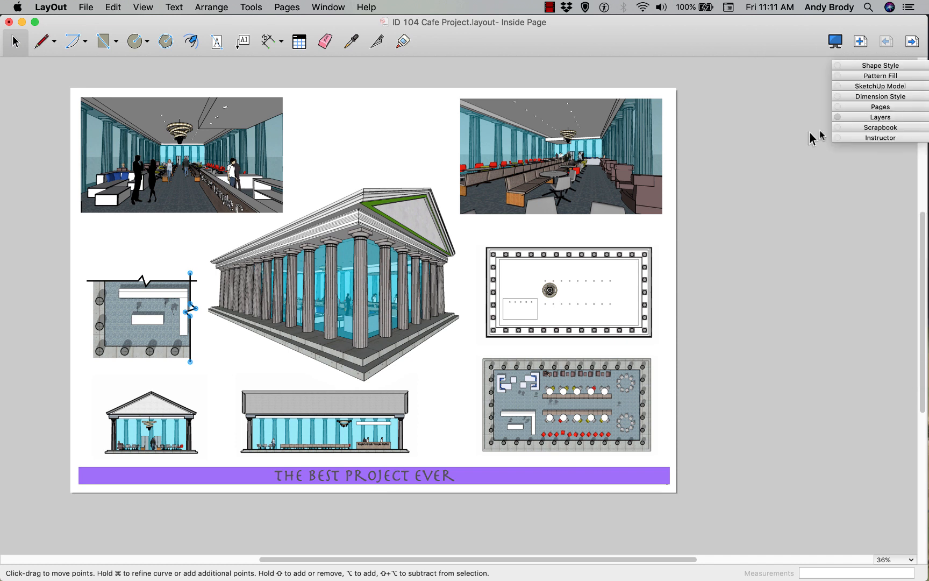
Open the Scrapbook and look through its Arrows and Cars collections, including the translucent Sub Compact cars
{"action": "left_click", "coordinate": [855, 127]}
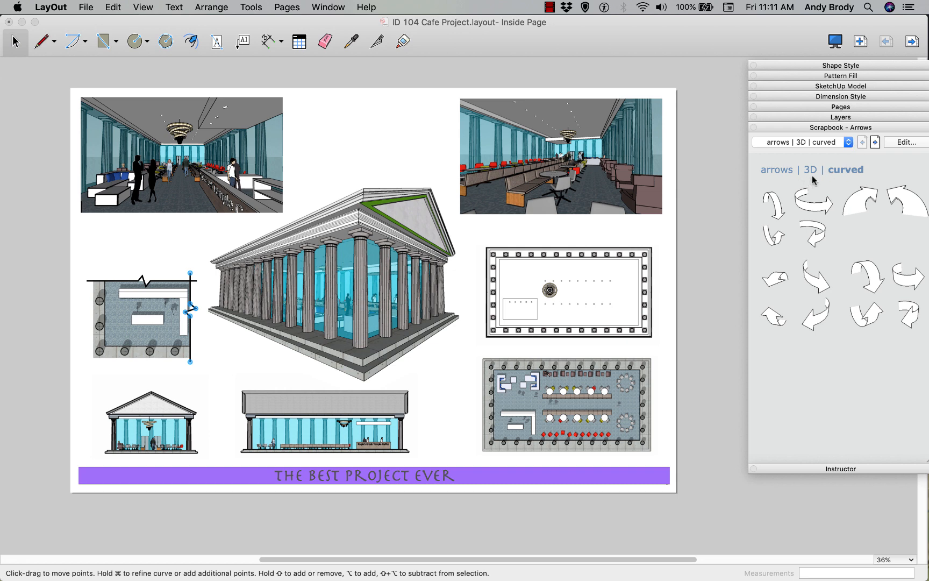
{"action": "left_click", "coordinate": [847, 142]}
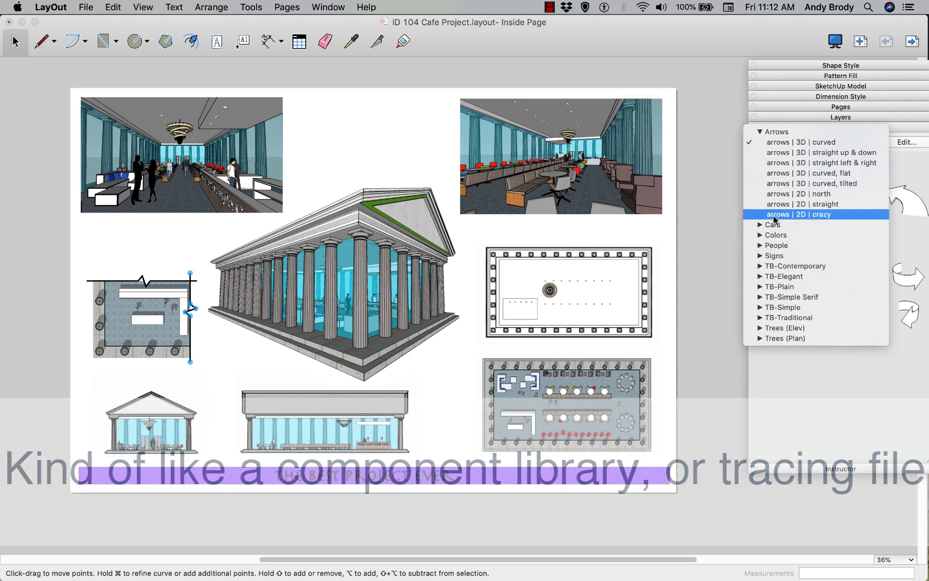
{"action": "left_click", "coordinate": [769, 142]}
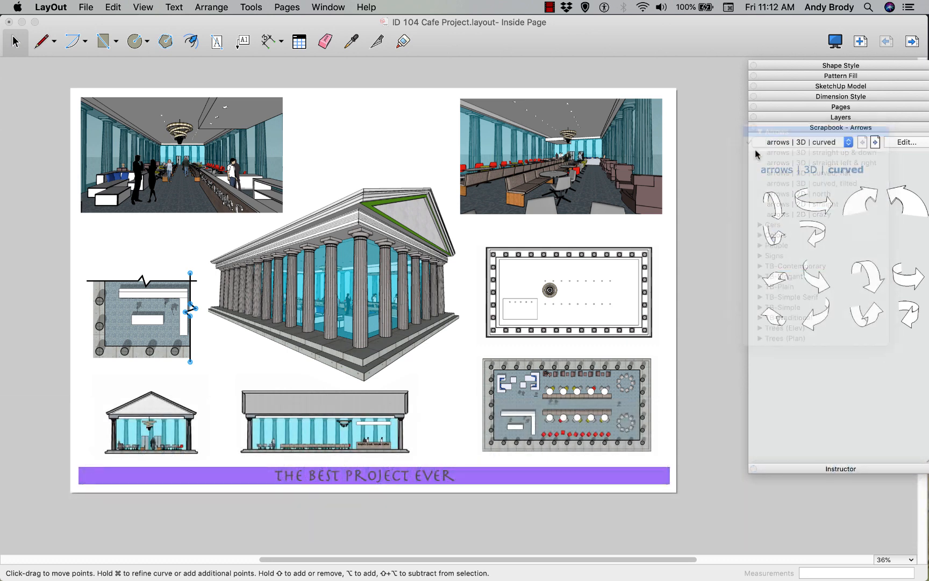
{"action": "left_click", "coordinate": [848, 144]}
{"action": "left_click", "coordinate": [783, 237]}
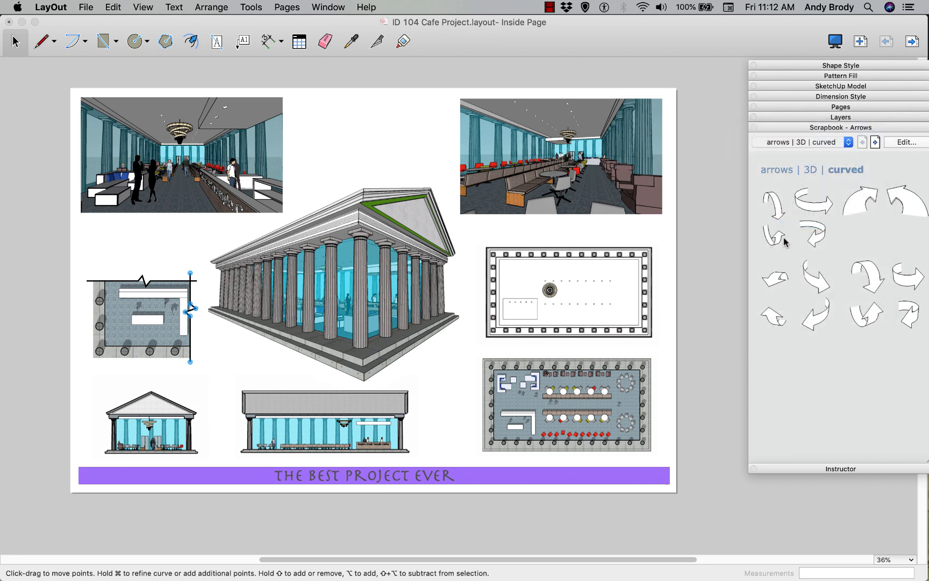
{"action": "left_click", "coordinate": [847, 143]}
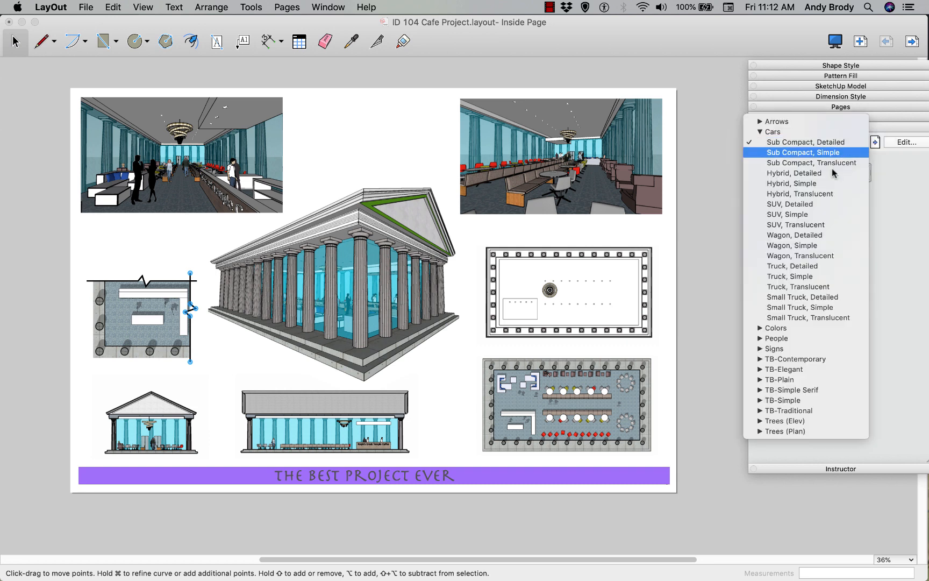
{"action": "left_click", "coordinate": [791, 164]}
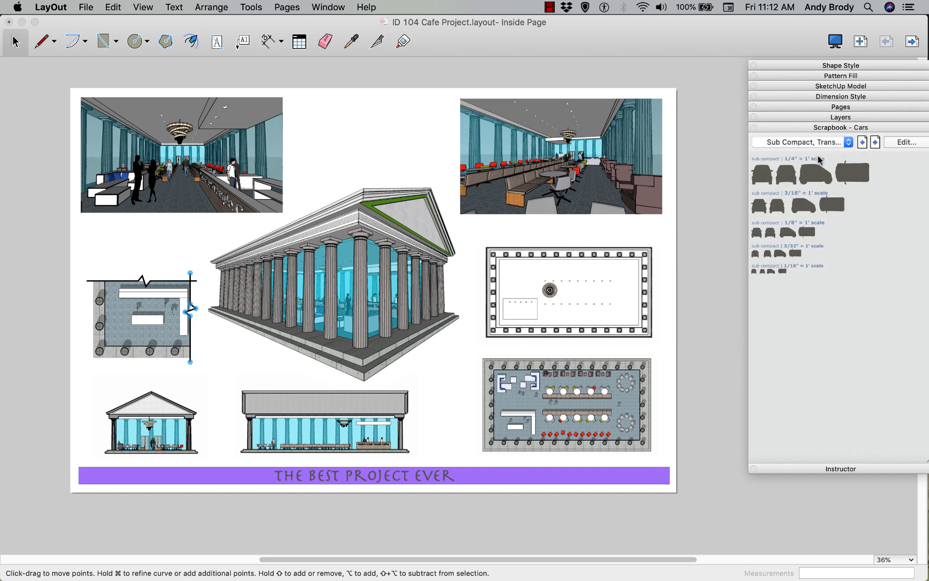
Bring up the 3/8" = 1' (Translucent) people in the Scrapbook and place one standing figure at the exterior perspective's front steps
{"action": "left_click", "coordinate": [847, 143]}
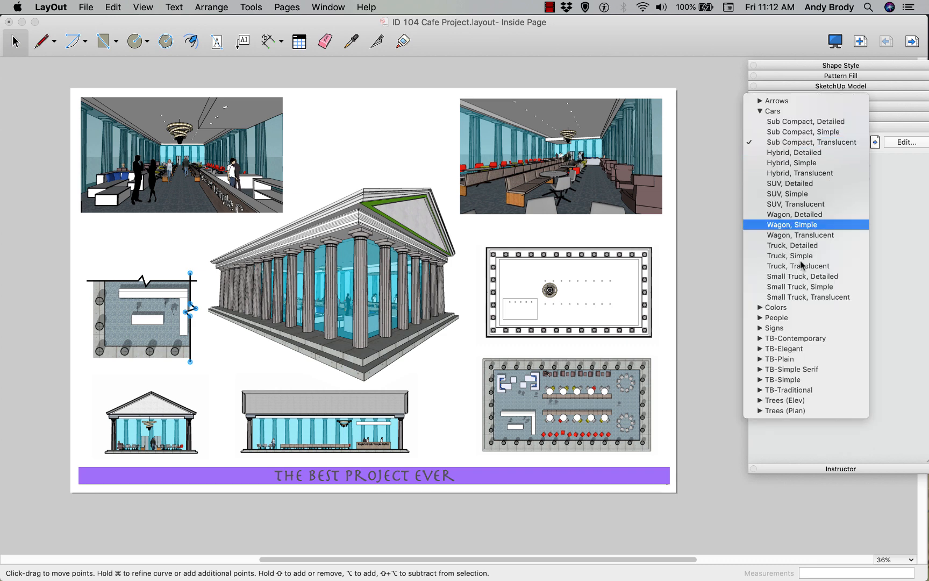
{"action": "left_click", "coordinate": [760, 319]}
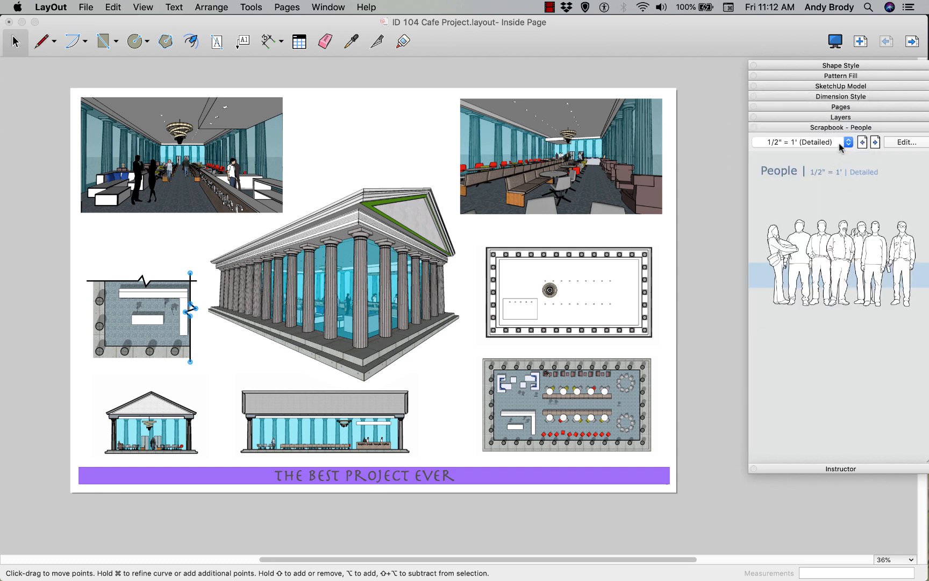
{"action": "left_click", "coordinate": [847, 143]}
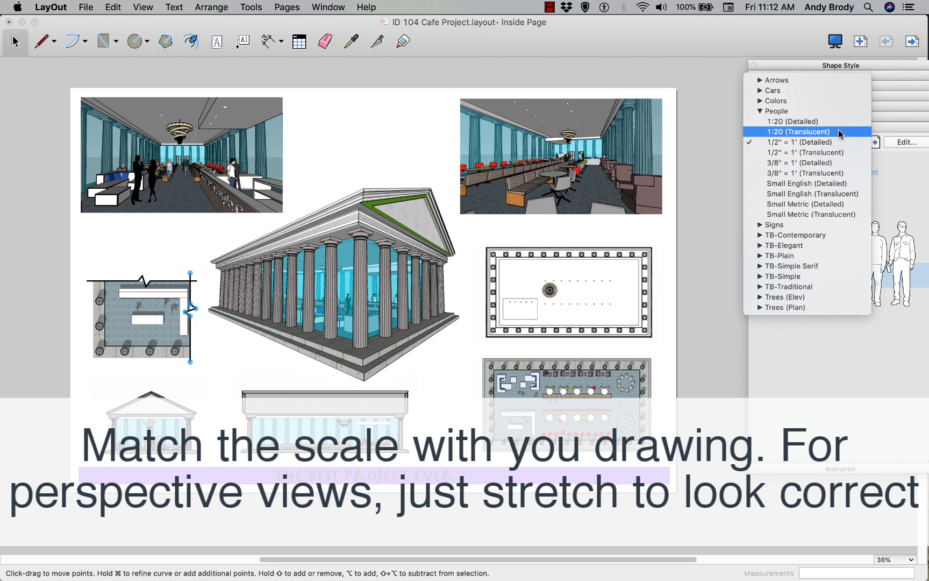
{"action": "left_click", "coordinate": [836, 173]}
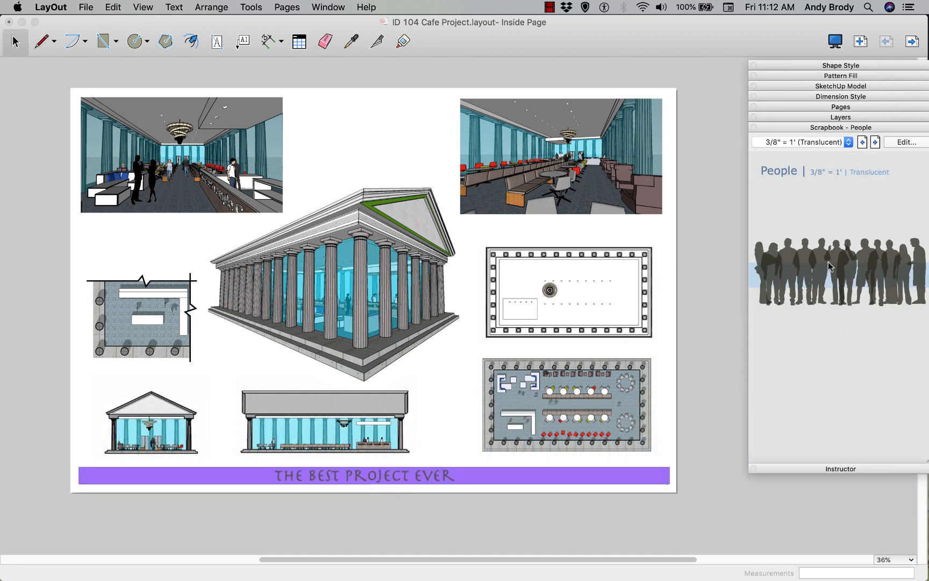
{"action": "left_click_drag", "start_coordinate": [832, 267], "coordinate": [310, 365]}
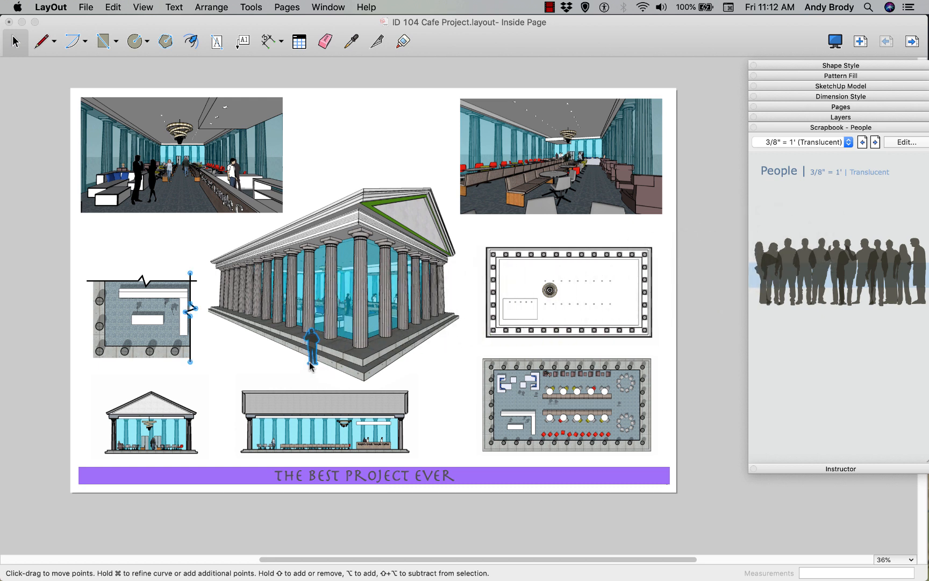
Select the placed silhouette at the steps and stretch it slightly larger to suit the exterior perspective
{"action": "left_click", "coordinate": [310, 352]}
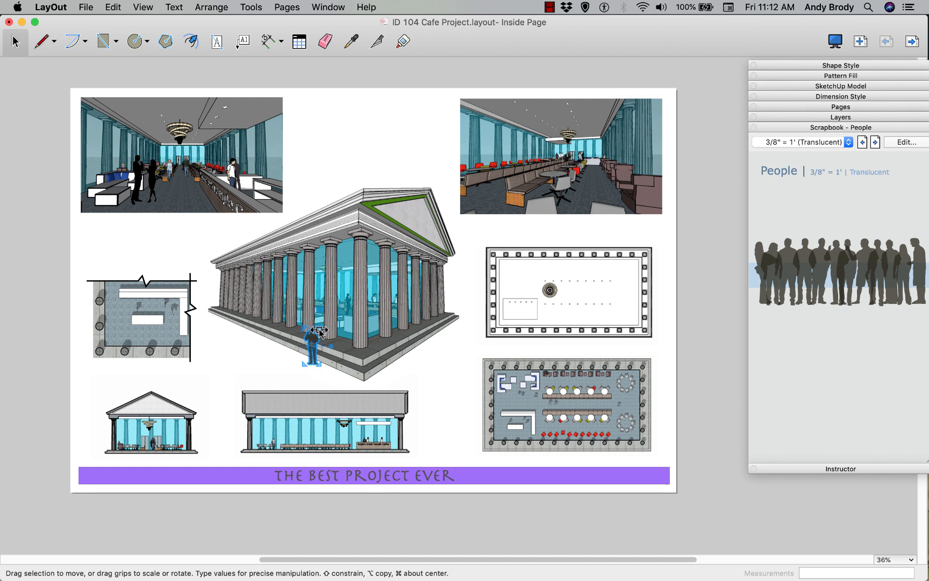
{"action": "left_click_drag", "start_coordinate": [312, 342], "coordinate": [318, 350]}
{"action": "scroll", "coordinate": [320, 351], "scroll_direction": "up", "scroll_amount": 5}
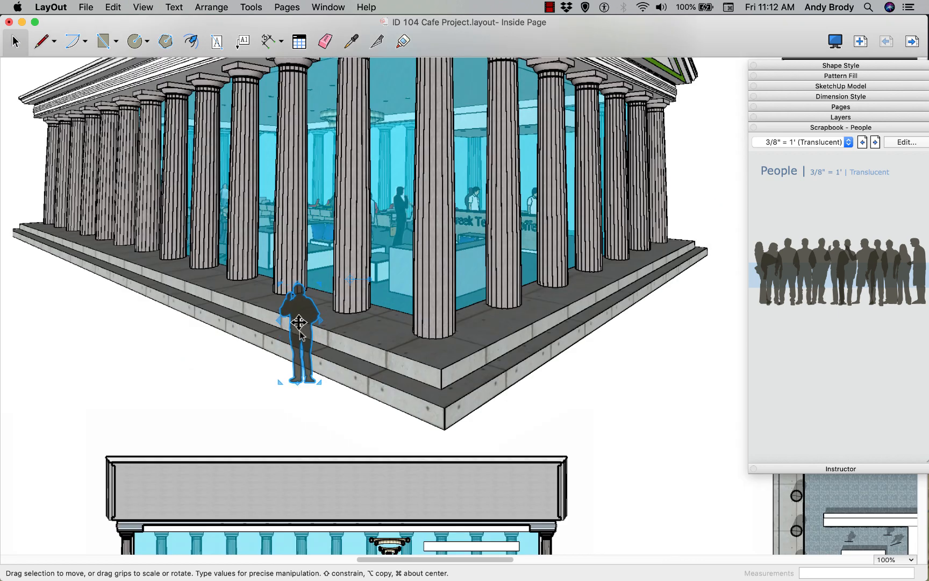
{"action": "left_click", "coordinate": [301, 334]}
{"action": "left_click", "coordinate": [308, 323]}
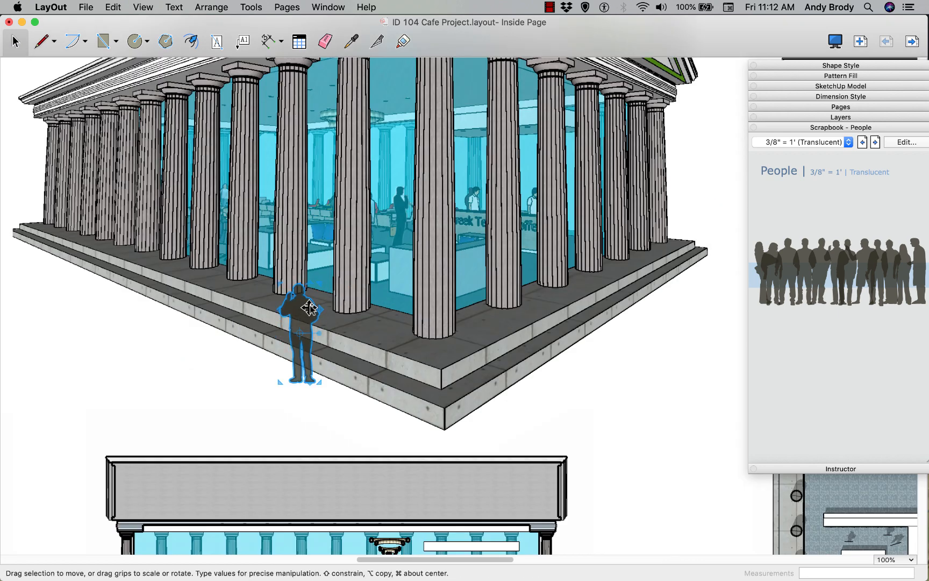
{"action": "mouse_move", "coordinate": [320, 282]}
{"action": "left_mouse_down"}
{"action": "mouse_move", "coordinate": [350, 265]}
{"action": "mouse_move", "coordinate": [342, 225]}
{"action": "mouse_move", "coordinate": [321, 287]}
{"action": "mouse_move", "coordinate": [324, 273]}
{"action": "left_mouse_up"}
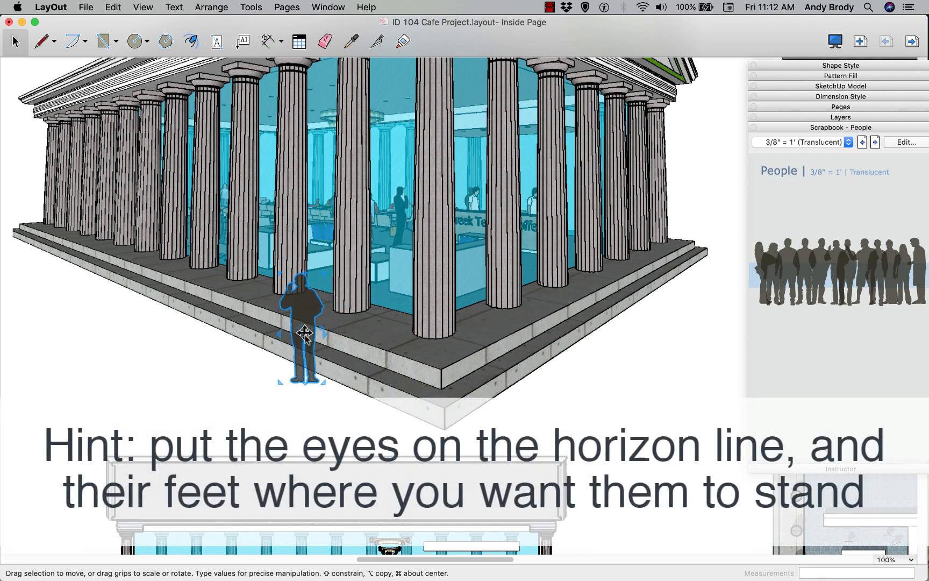
Copy the silhouette up onto the temple porch between the front columns
{"action": "right_click", "coordinate": [306, 339]}
{"action": "key", "text": "Escape"}
{"action": "left_click_drag", "start_coordinate": [304, 337], "coordinate": [381, 295], "text": "alt"}
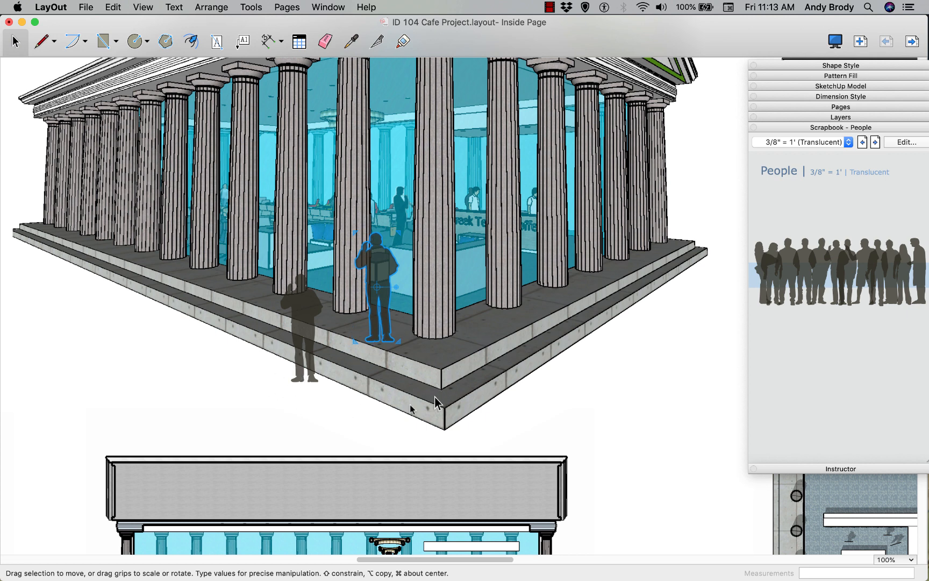
{"action": "left_click", "coordinate": [250, 374]}
{"action": "left_click", "coordinate": [322, 418]}
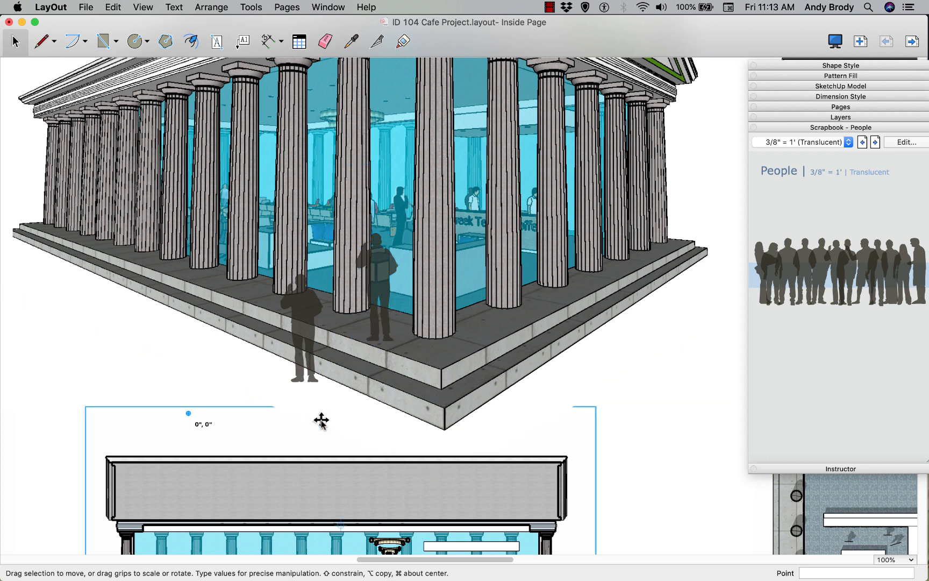
{"action": "scroll", "coordinate": [327, 425], "scroll_direction": "up", "scroll_amount": 1}
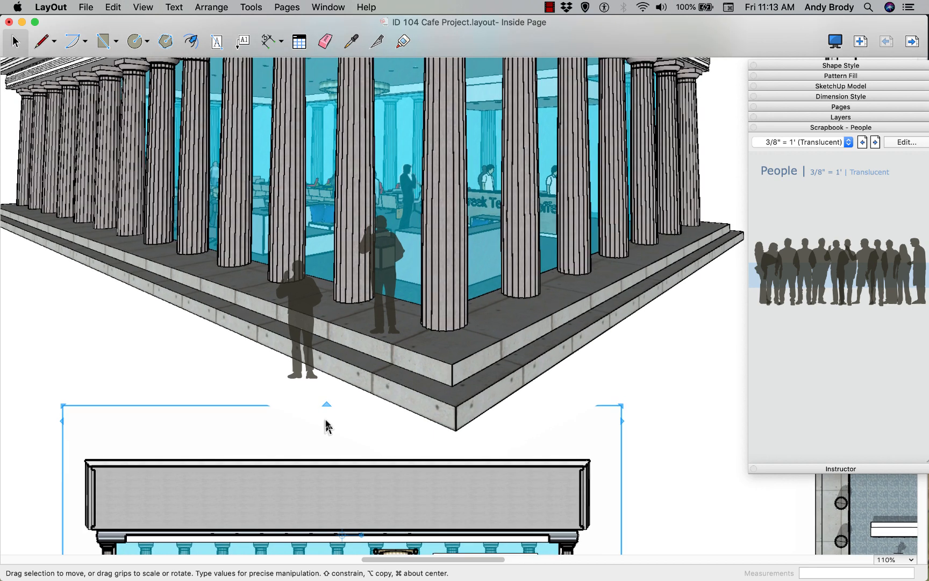
{"action": "scroll", "coordinate": [326, 425], "scroll_direction": "down", "scroll_amount": 5}
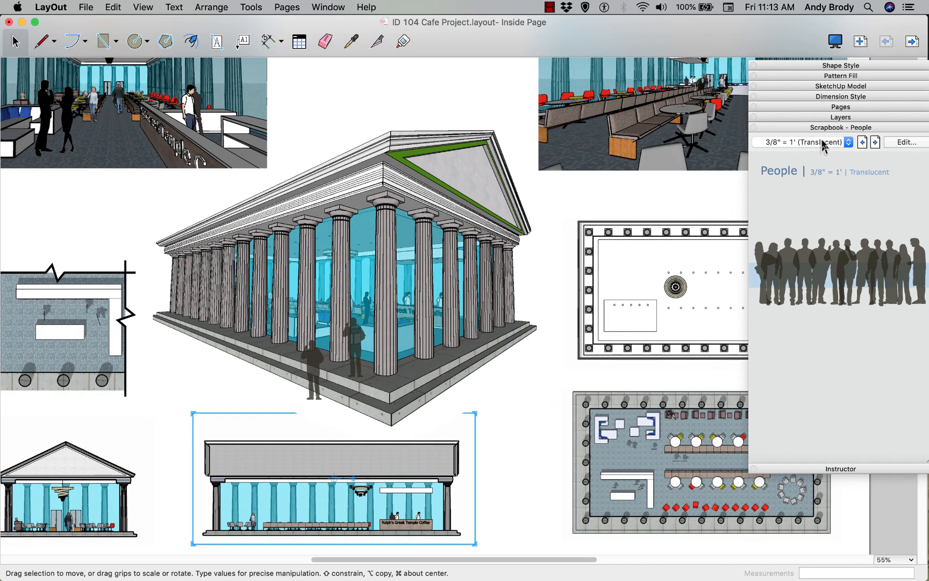
Bring up the TB-Contemporary collection's Drawing References page in the Scrapbook
{"action": "left_click", "coordinate": [822, 143]}
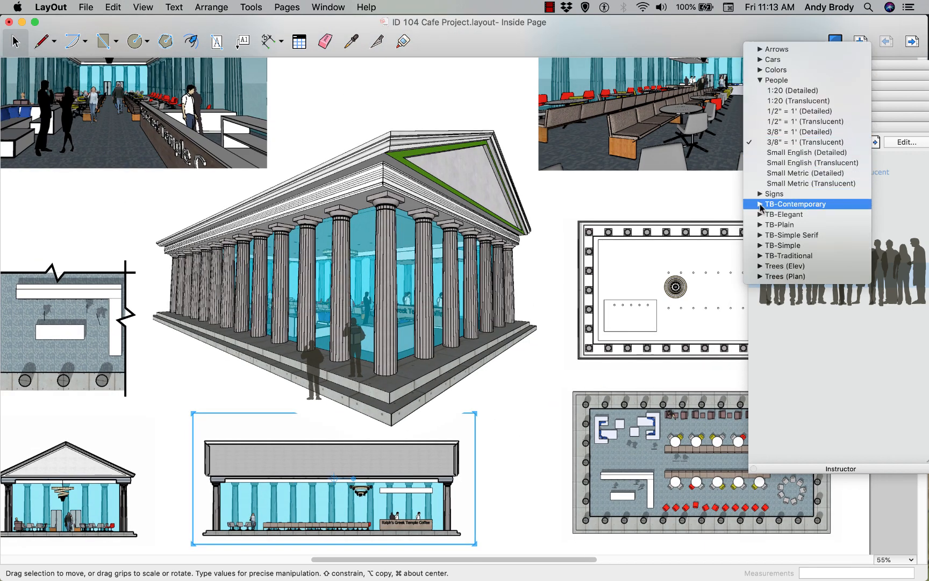
{"action": "left_click", "coordinate": [760, 206]}
{"action": "left_click", "coordinate": [849, 144]}
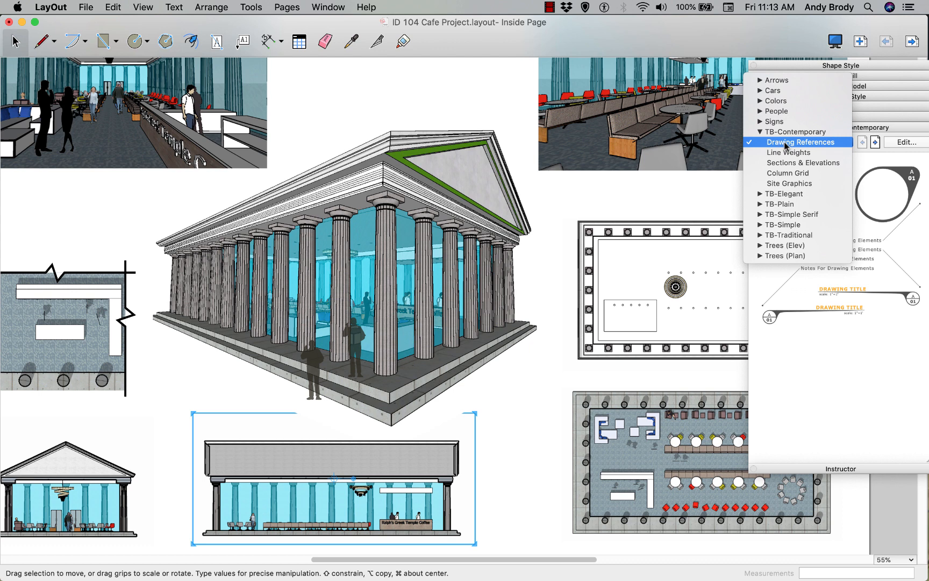
{"action": "left_click", "coordinate": [852, 334]}
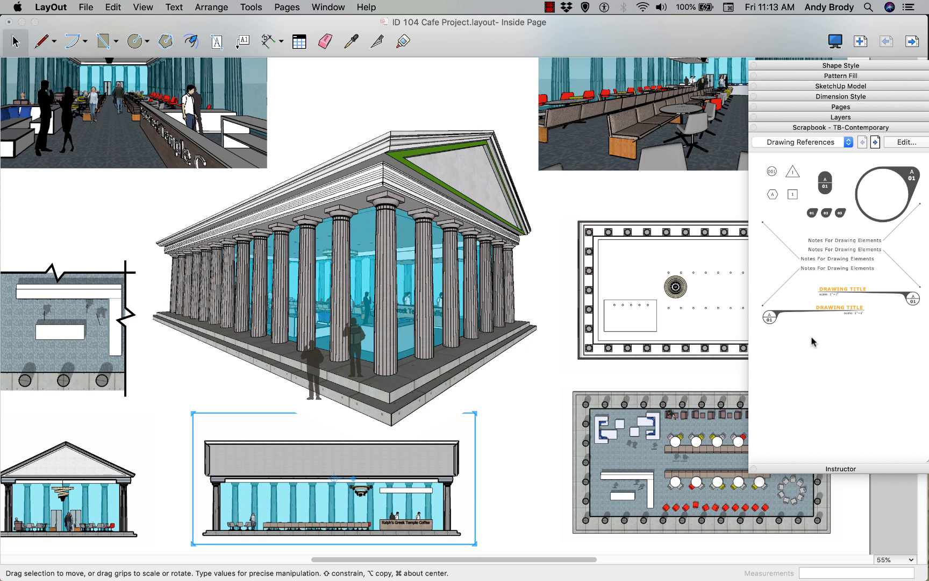
{"action": "left_click", "coordinate": [199, 383]}
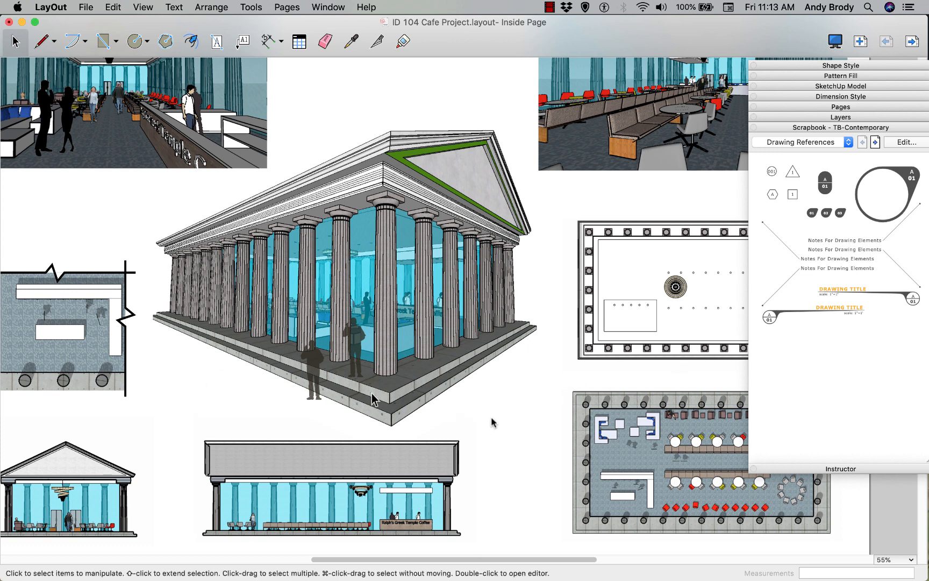
{"action": "left_click", "coordinate": [825, 337]}
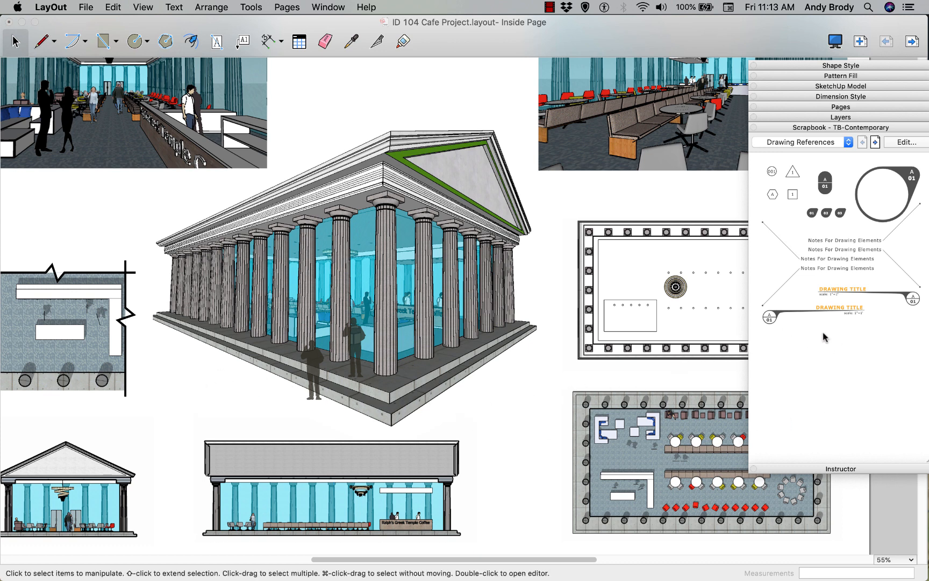
{"action": "left_click", "coordinate": [839, 143]}
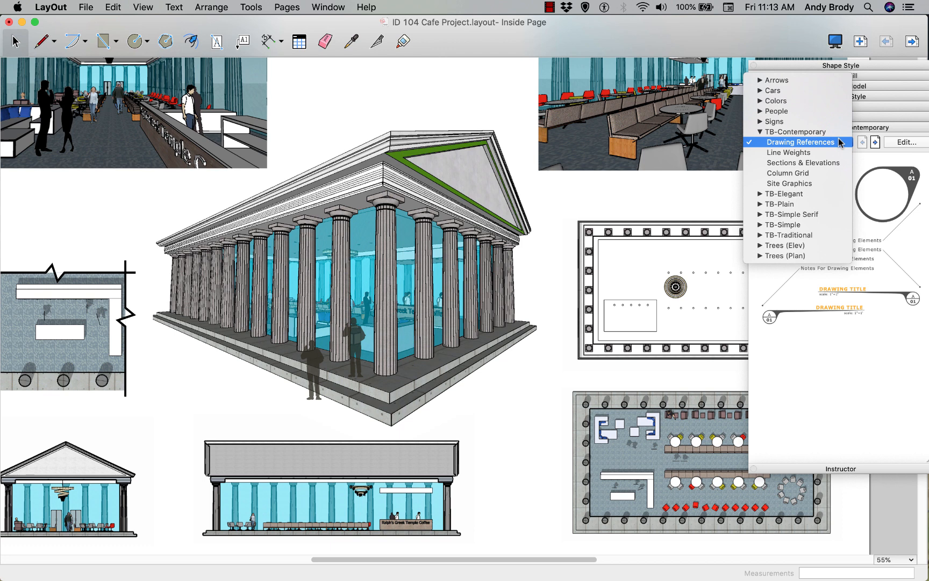
{"action": "left_click", "coordinate": [805, 143]}
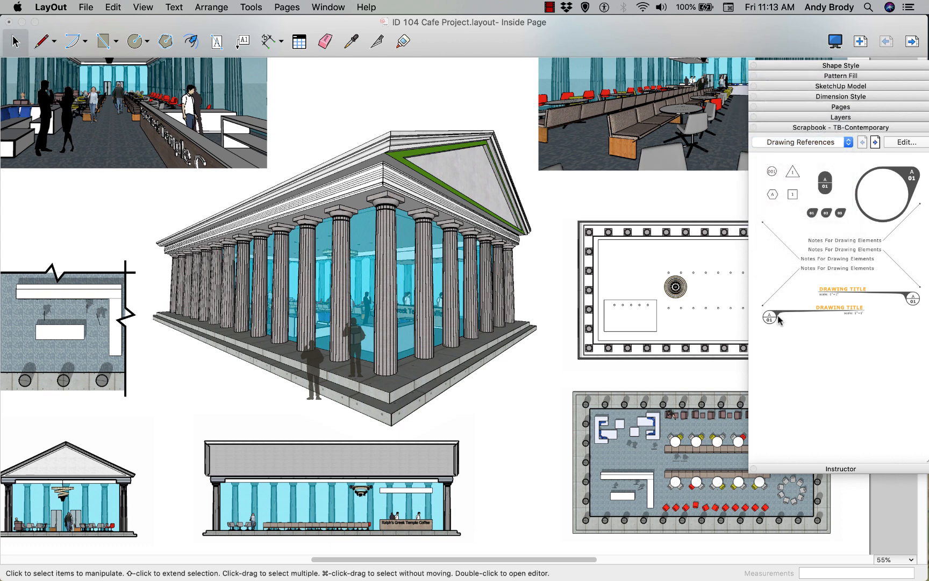
Place the drawing title symbol with its A/01 marker beneath the reflected ceiling plan and align it with the plan's left edge
{"action": "mouse_move", "coordinate": [774, 315]}
{"action": "left_mouse_down"}
{"action": "mouse_move", "coordinate": [694, 375]}
{"action": "mouse_move", "coordinate": [578, 383]}
{"action": "left_mouse_up"}
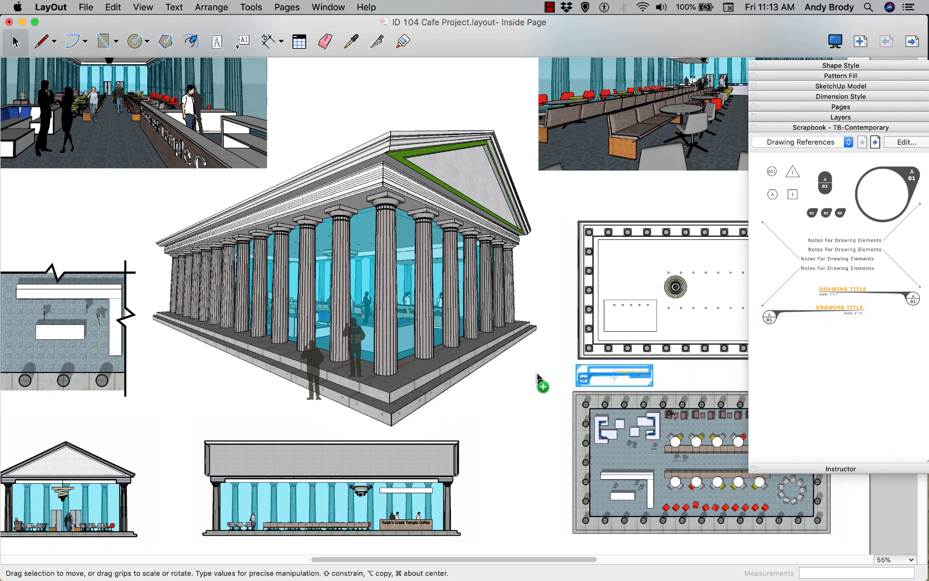
{"action": "left_click", "coordinate": [539, 380]}
{"action": "scroll", "coordinate": [594, 380], "scroll_direction": "up", "scroll_amount": 3}
{"action": "scroll", "coordinate": [606, 366], "scroll_direction": "up", "scroll_amount": 4}
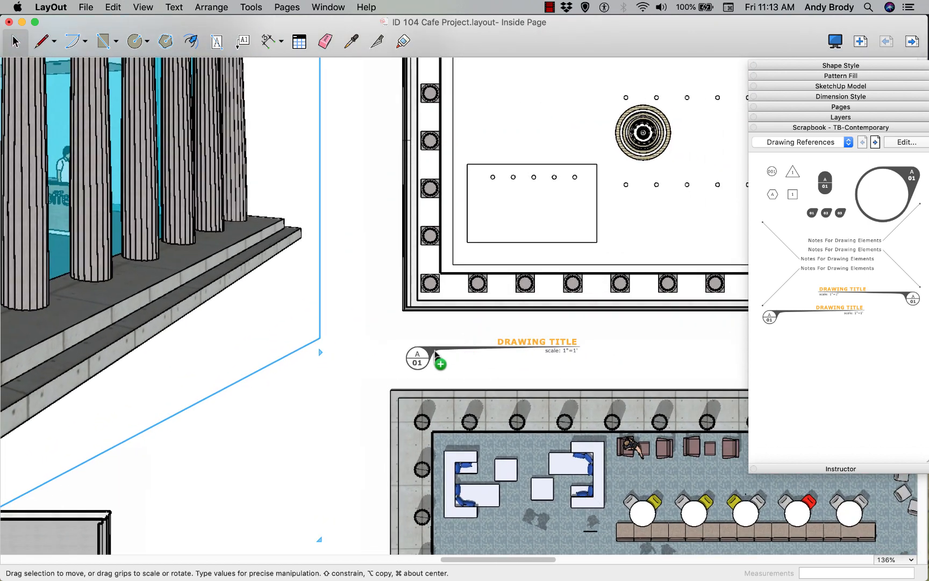
{"action": "left_click_drag", "start_coordinate": [435, 355], "coordinate": [447, 340]}
Copy the drawing title symbol straight down to just below the furnished floor plan
{"action": "mouse_move", "coordinate": [441, 373]}
{"action": "middle_mouse_down"}
{"action": "mouse_move", "coordinate": [375, 232]}
{"action": "mouse_move", "coordinate": [322, 176]}
{"action": "middle_mouse_up"}
{"action": "scroll", "coordinate": [387, 265], "scroll_direction": "down", "scroll_amount": 1}
{"action": "scroll", "coordinate": [358, 228], "scroll_direction": "down", "scroll_amount": 1}
{"action": "left_click", "coordinate": [329, 156]}
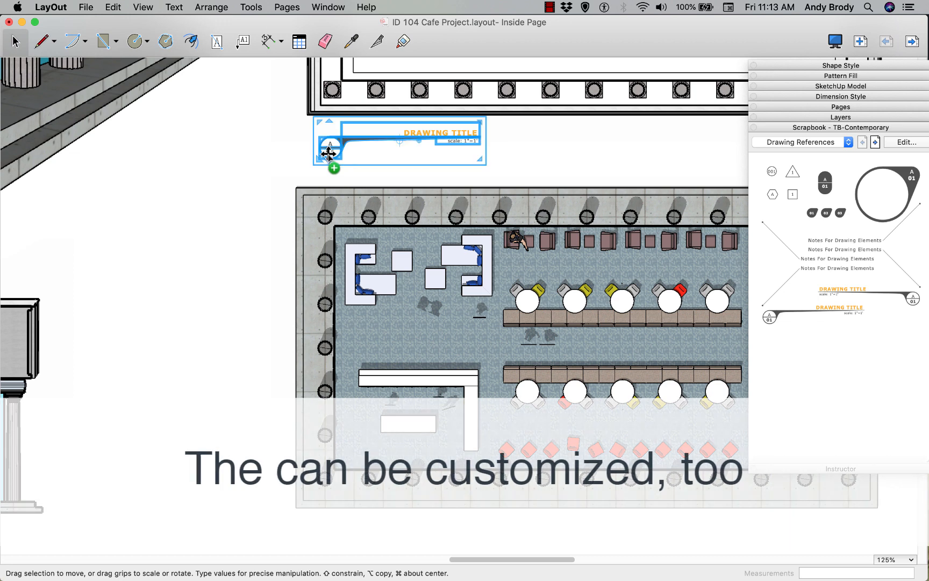
{"action": "left_click_drag", "start_coordinate": [328, 154], "coordinate": [323, 538], "text": "alt"}
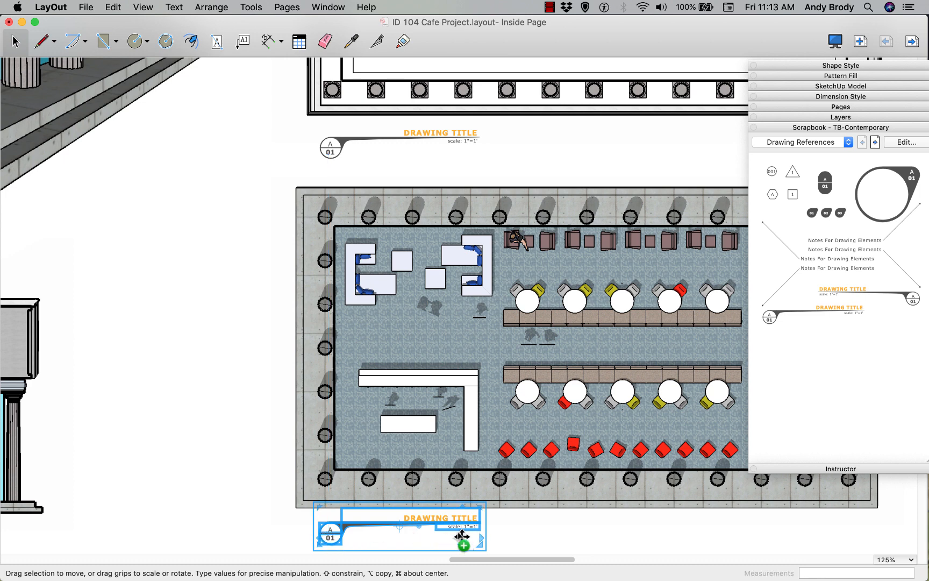
{"action": "left_click", "coordinate": [233, 423]}
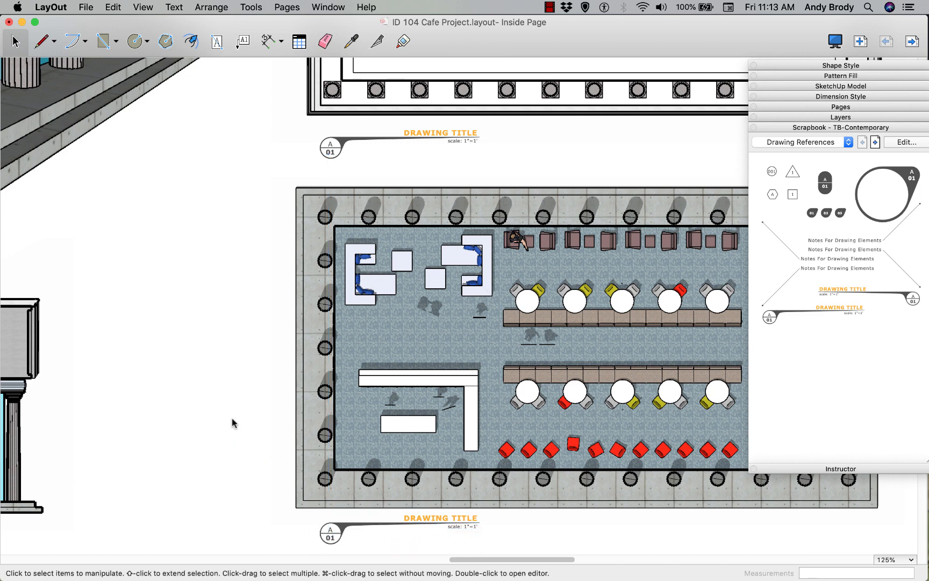
Retitle the drawing title below the furnished plan as Floor Plan and set its scale text to 1/8"=1'
{"action": "double_click", "coordinate": [430, 524]}
{"action": "left_click", "coordinate": [426, 518]}
{"action": "double_click", "coordinate": [427, 518]}
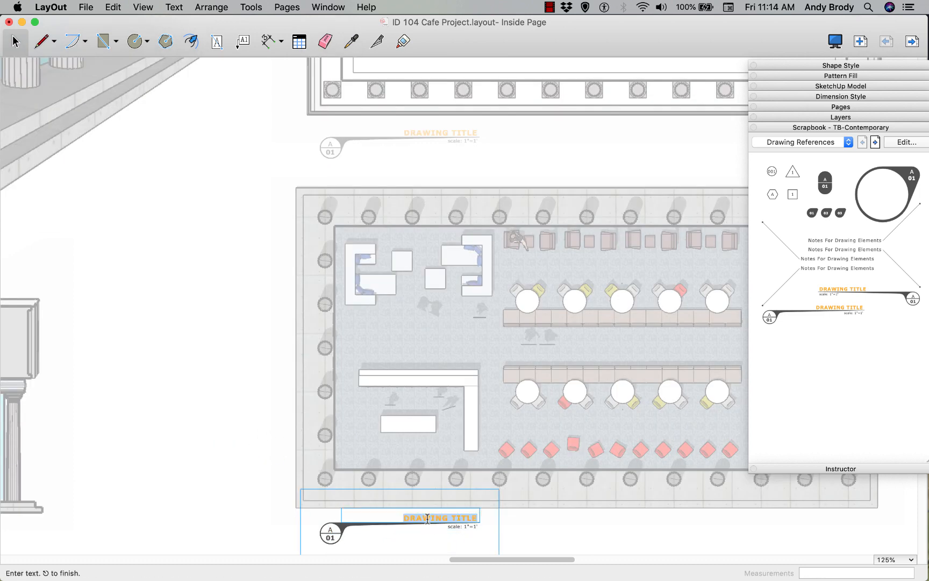
{"action": "type", "text": "Floor Plan"}
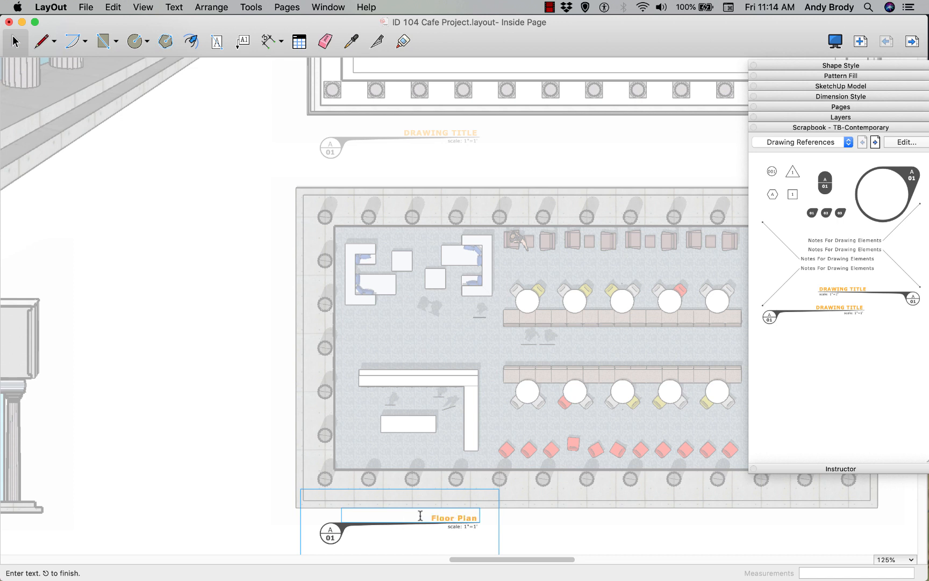
{"action": "key", "text": "Escape"}
{"action": "left_click", "coordinate": [467, 526]}
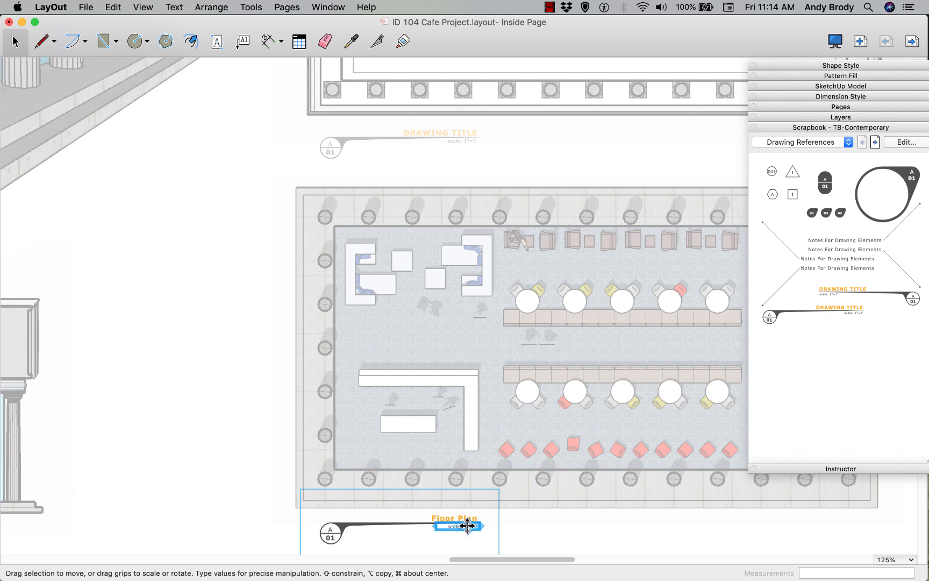
{"action": "double_click", "coordinate": [466, 526]}
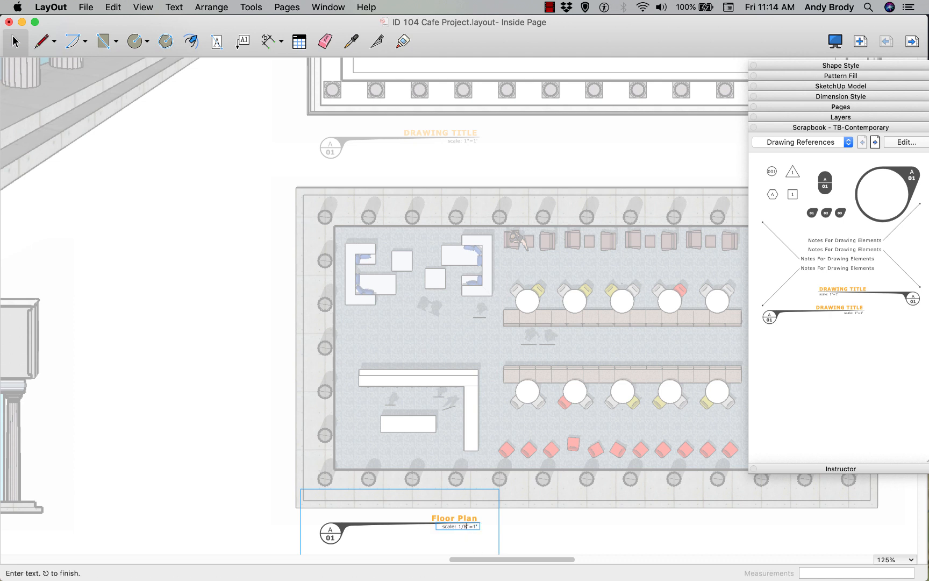
{"action": "left_click", "coordinate": [277, 529]}
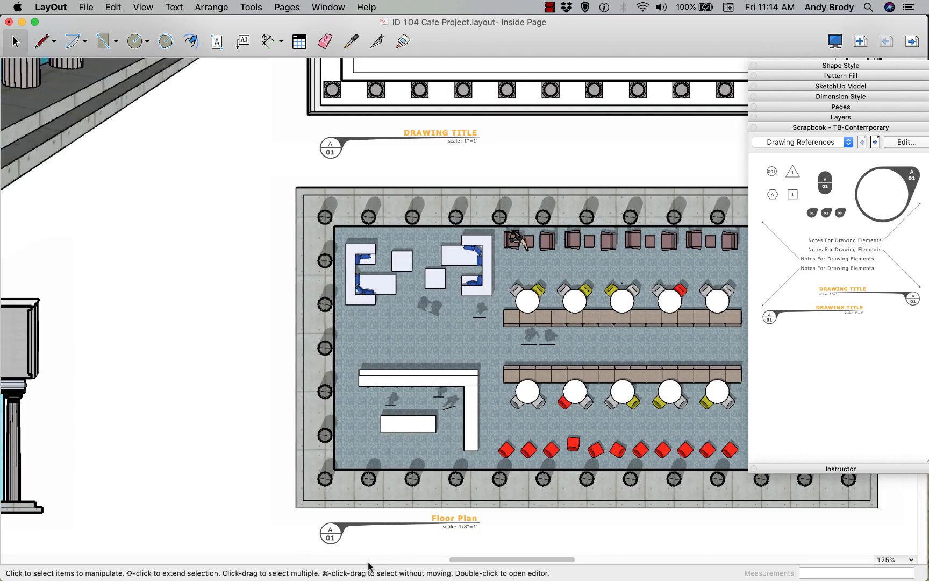
Change the number in the Floor Plan title's round marker to 1
{"action": "double_click", "coordinate": [330, 534]}
{"action": "left_click", "coordinate": [331, 534]}
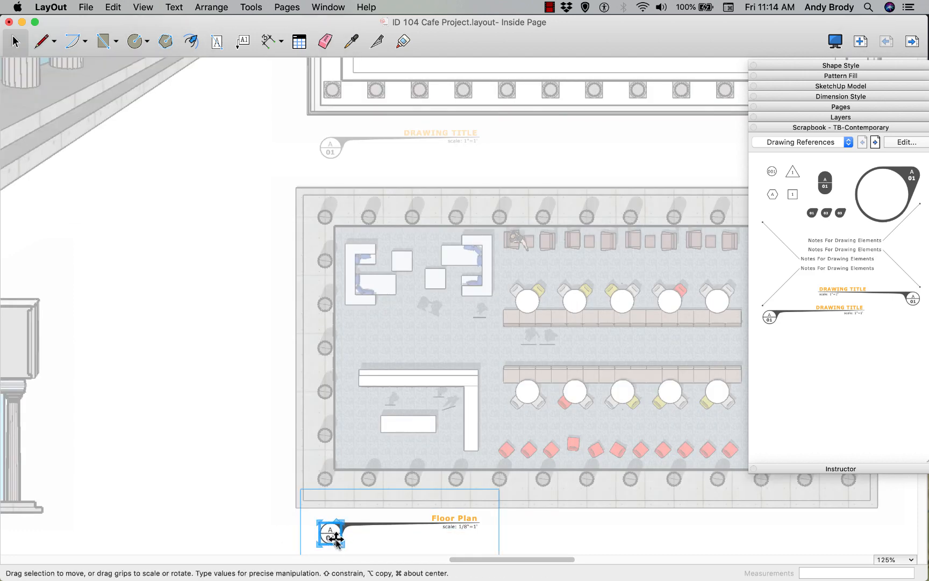
{"action": "scroll", "coordinate": [331, 534], "scroll_direction": "up", "scroll_amount": 5}
{"action": "double_click", "coordinate": [329, 533]}
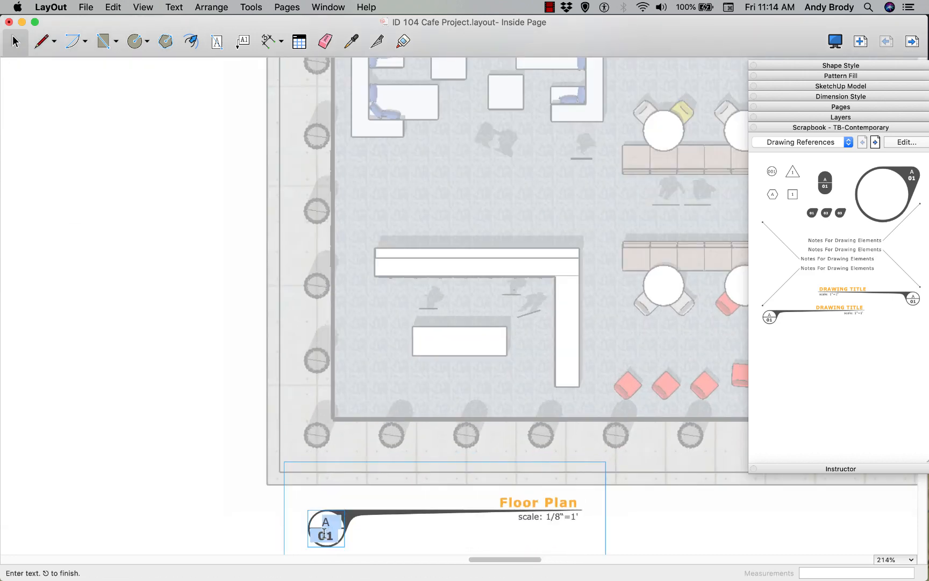
{"action": "left_click", "coordinate": [328, 535]}
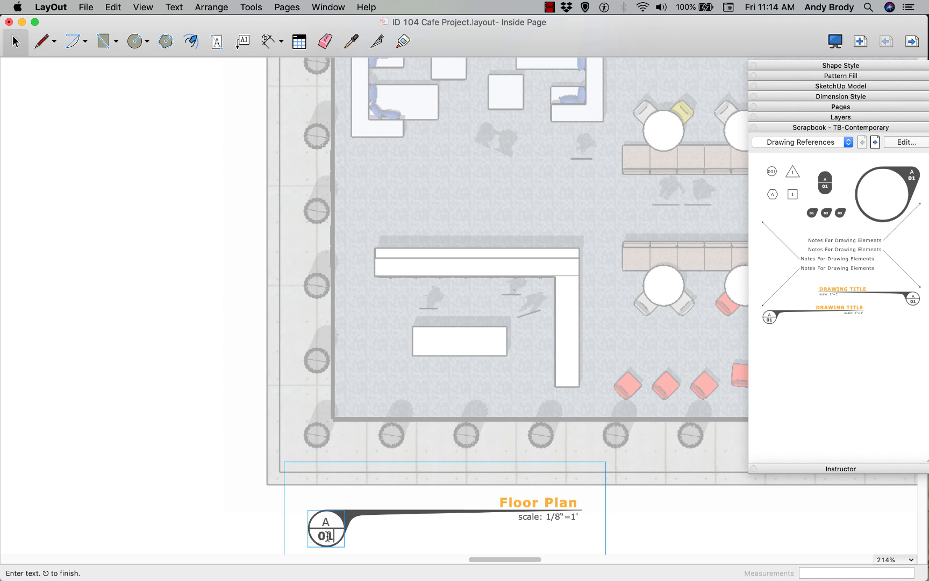
{"action": "left_click", "coordinate": [228, 457]}
Change the number in the round marker below the reflected ceiling plan to 2
{"action": "middle_click_drag", "start_coordinate": [380, 460], "coordinate": [383, 570]}
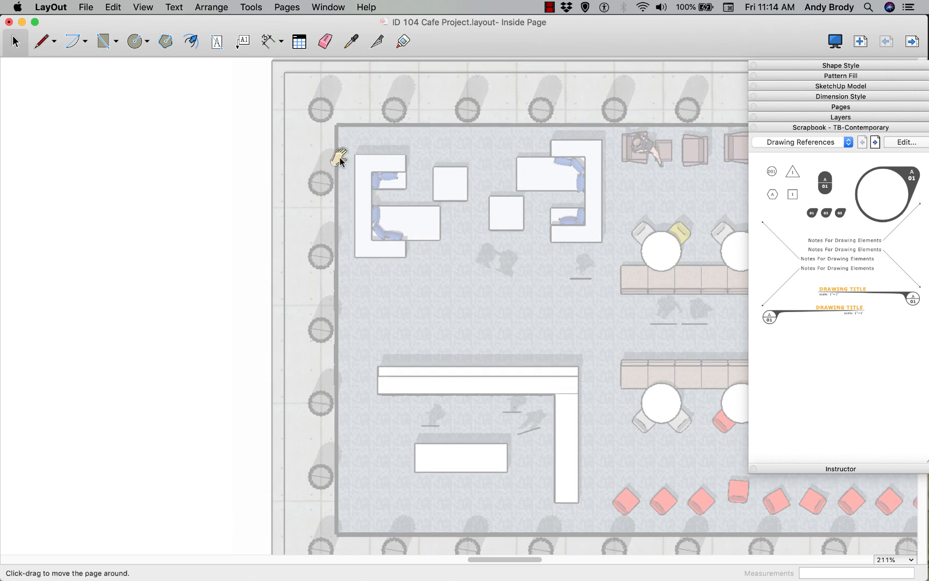
{"action": "middle_click_drag", "start_coordinate": [340, 153], "coordinate": [353, 395]}
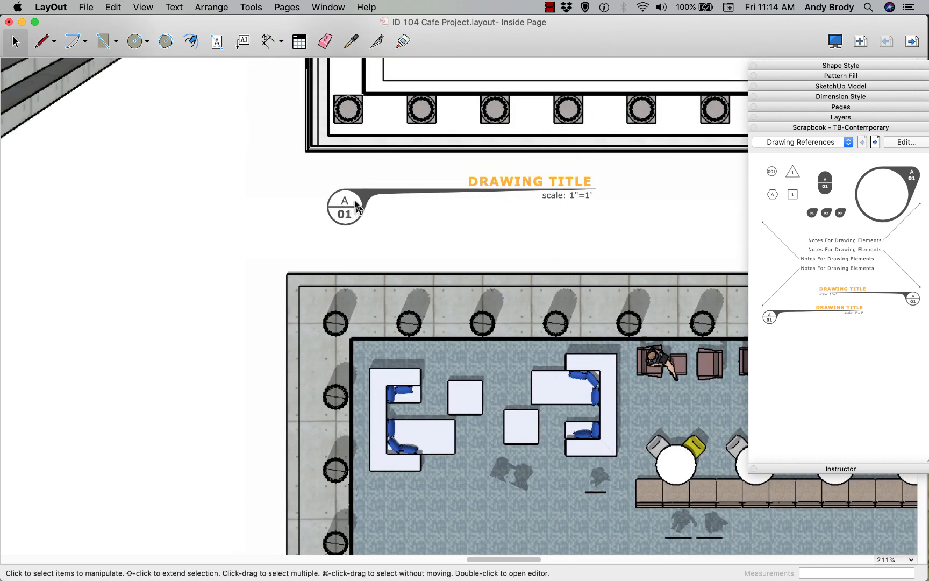
{"action": "double_click", "coordinate": [360, 214]}
{"action": "left_click", "coordinate": [353, 216]}
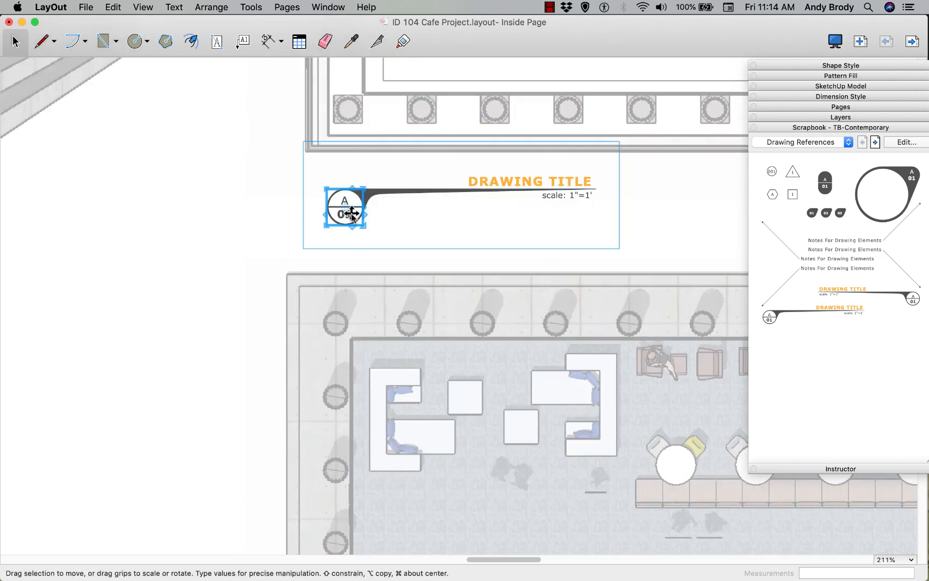
{"action": "double_click", "coordinate": [353, 216]}
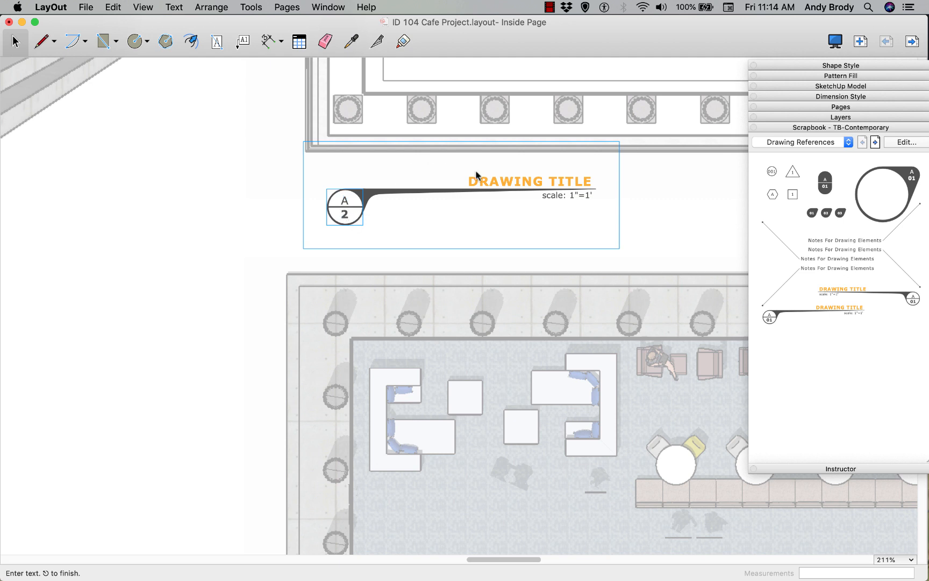
Replace the drawing title text below the reflected ceiling plan with RCP
{"action": "left_click", "coordinate": [490, 179]}
{"action": "left_click", "coordinate": [491, 179]}
{"action": "double_click", "coordinate": [493, 180]}
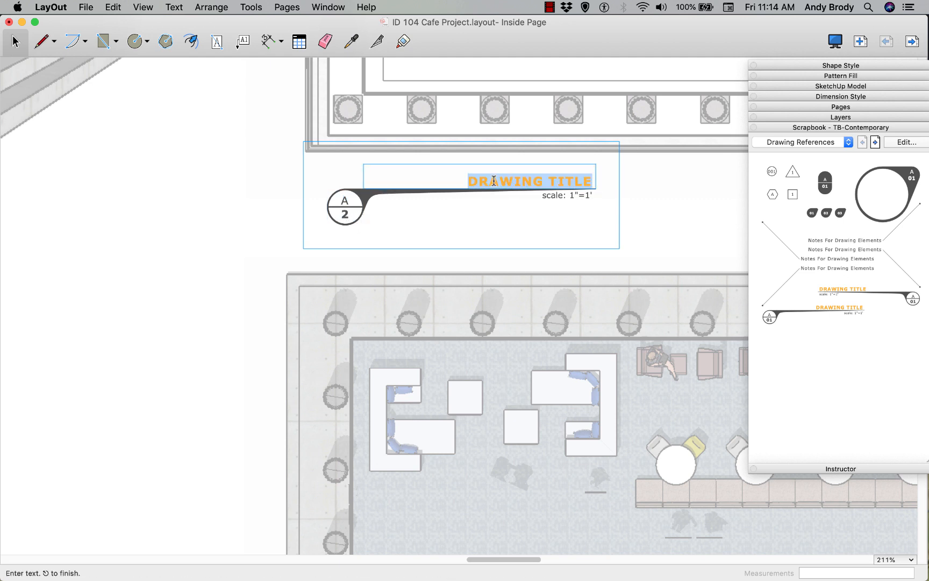
{"action": "type", "text": "RCP"}
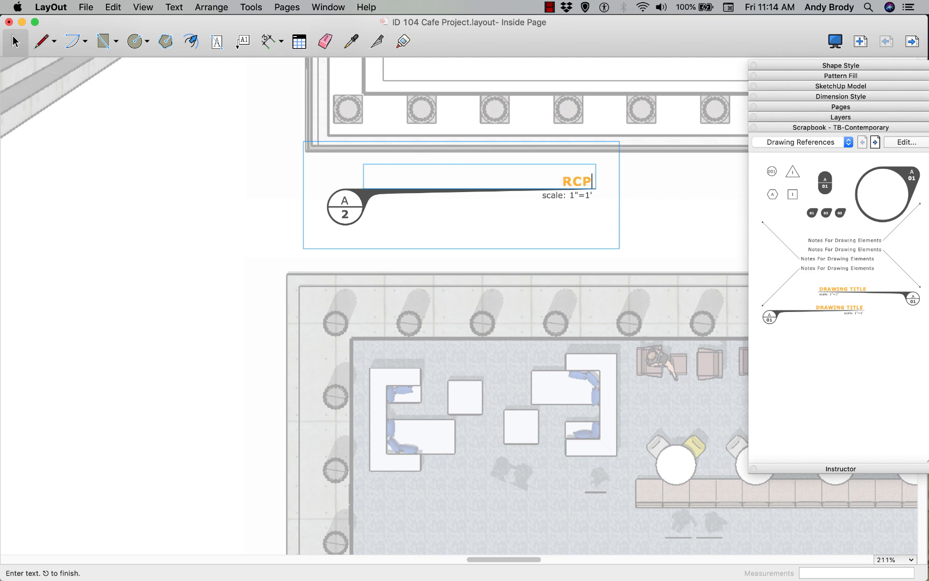
Set the RCP title's scale text to 1/8"=1' and leave the title group
{"action": "left_click", "coordinate": [564, 205]}
{"action": "left_click", "coordinate": [572, 194]}
{"action": "double_click", "coordinate": [573, 197]}
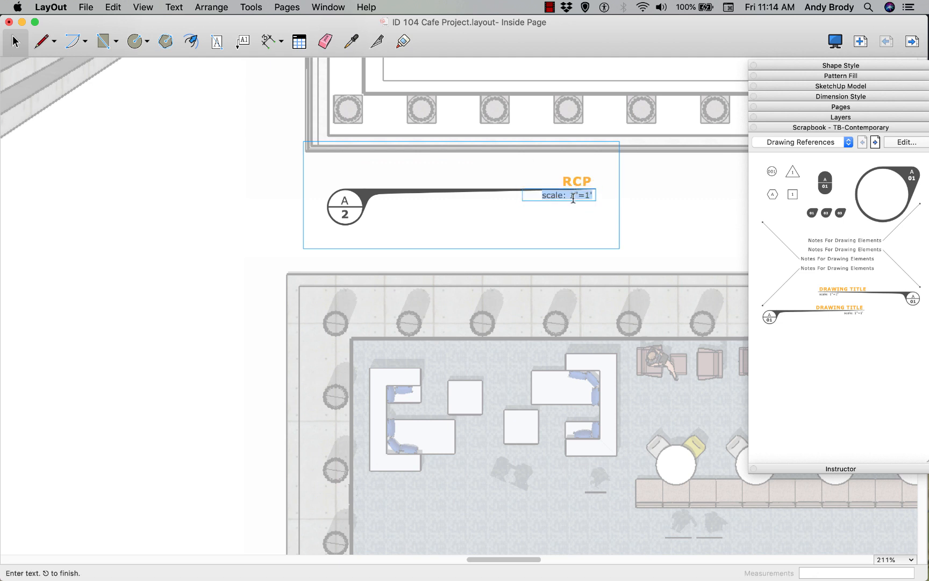
{"action": "left_click", "coordinate": [573, 194]}
{"action": "type", "text": "/"}
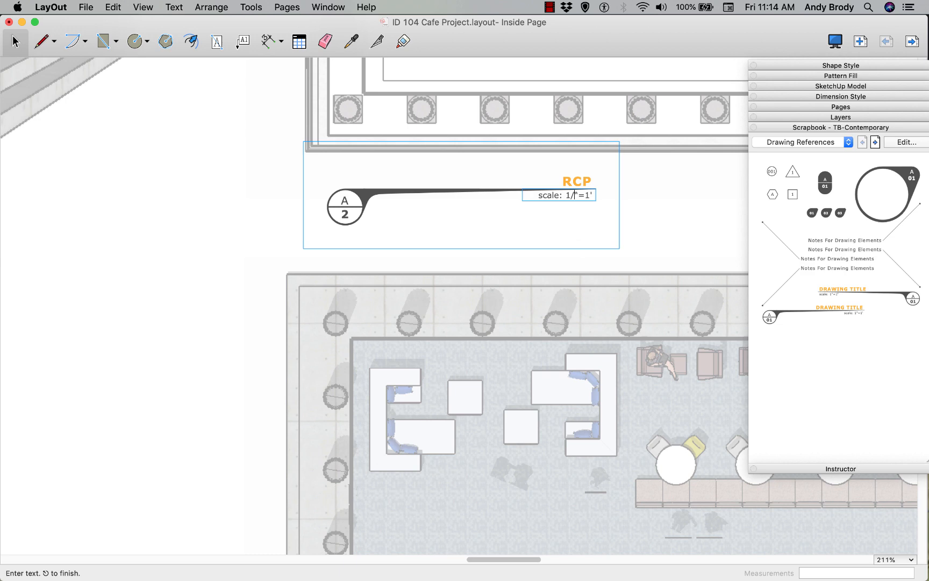
{"action": "type", "text": "8"}
{"action": "left_click", "coordinate": [244, 205]}
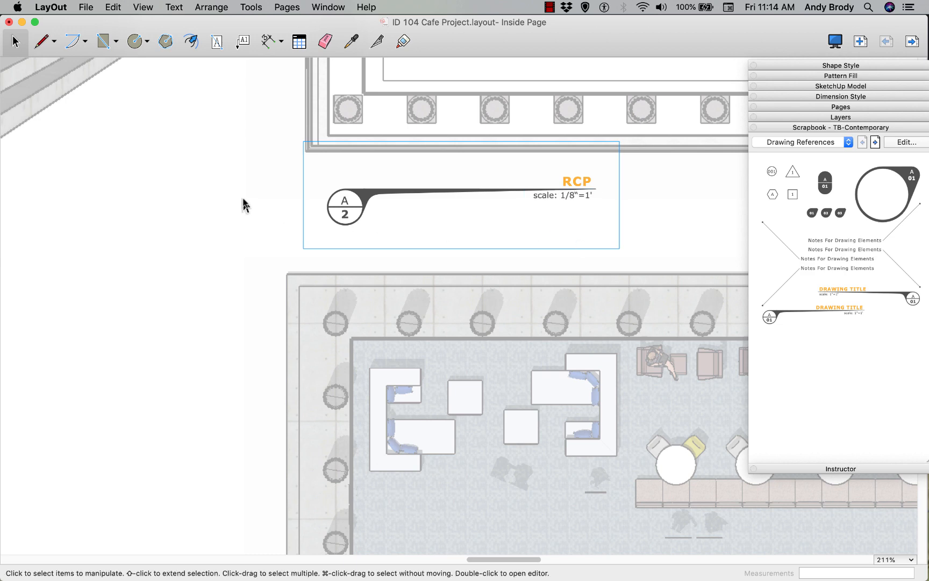
Delete the letter and number from the RCP title's round marker, leaving the circle empty
{"action": "scroll", "coordinate": [358, 385], "scroll_direction": "up", "scroll_amount": 2}
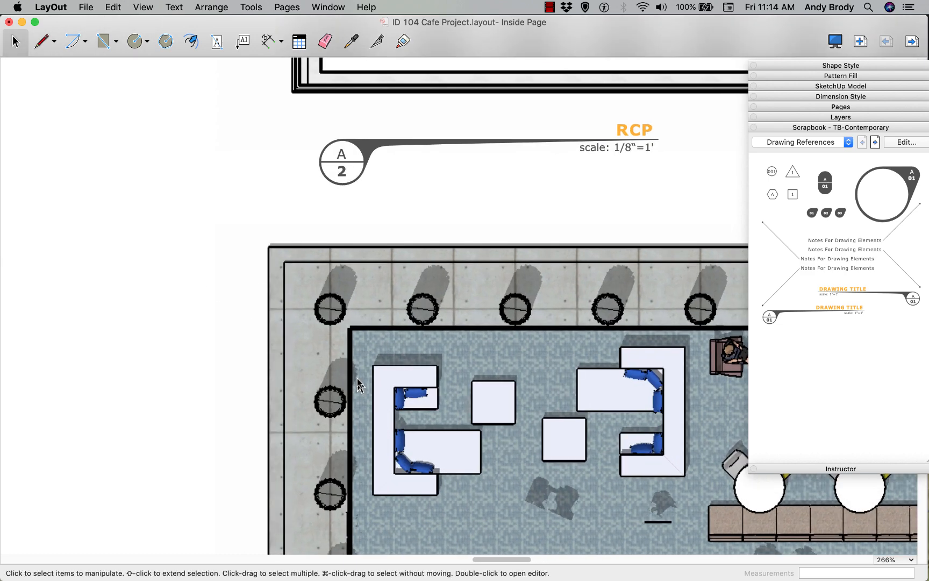
{"action": "scroll", "coordinate": [358, 384], "scroll_direction": "down", "scroll_amount": 8}
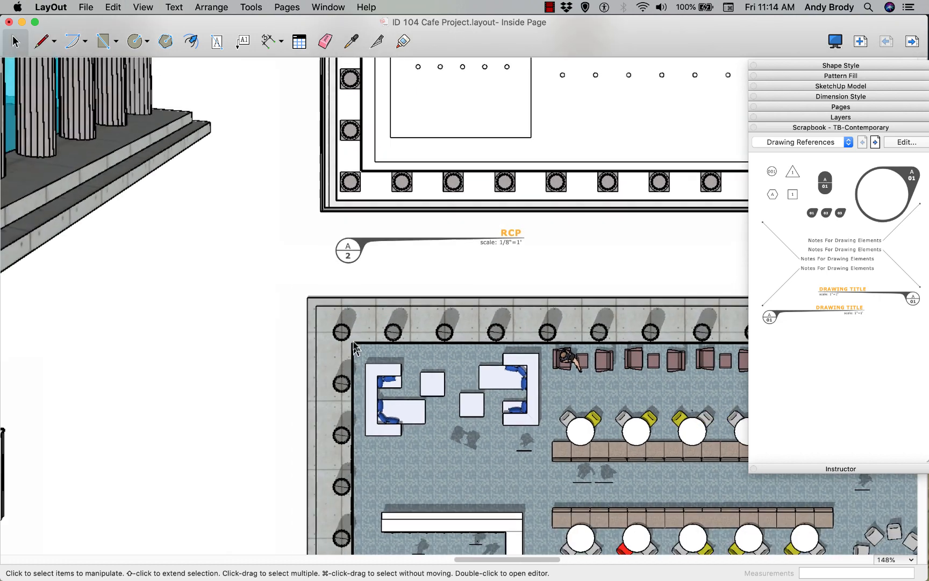
{"action": "scroll", "coordinate": [354, 348], "scroll_direction": "down", "scroll_amount": 3}
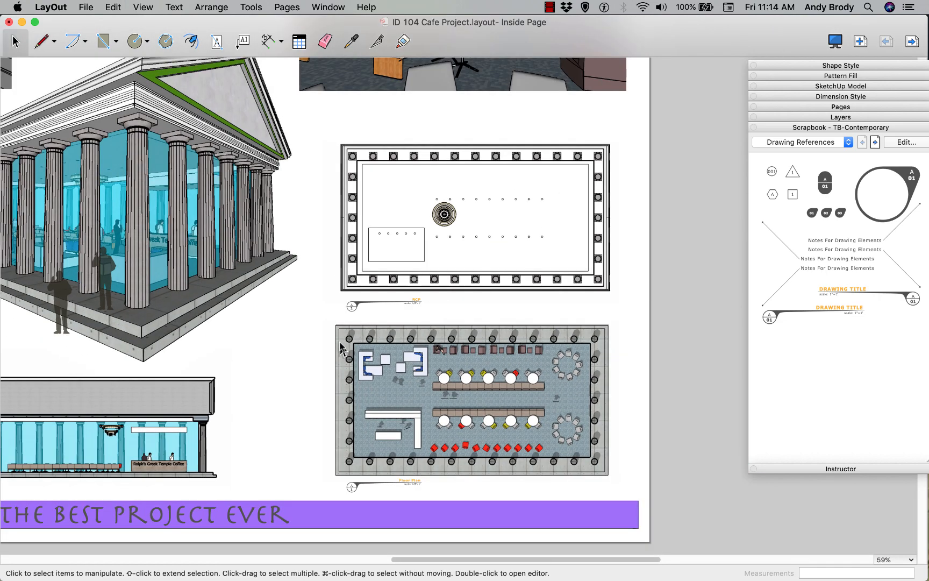
{"action": "scroll", "coordinate": [352, 307], "scroll_direction": "up", "scroll_amount": 10}
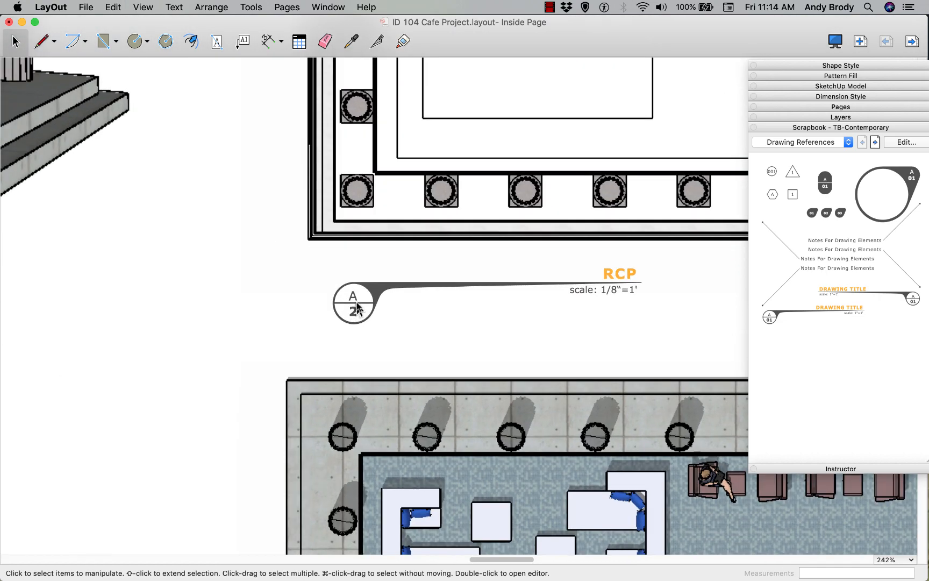
{"action": "scroll", "coordinate": [356, 308], "scroll_direction": "up", "scroll_amount": 3}
{"action": "left_click", "coordinate": [357, 307]}
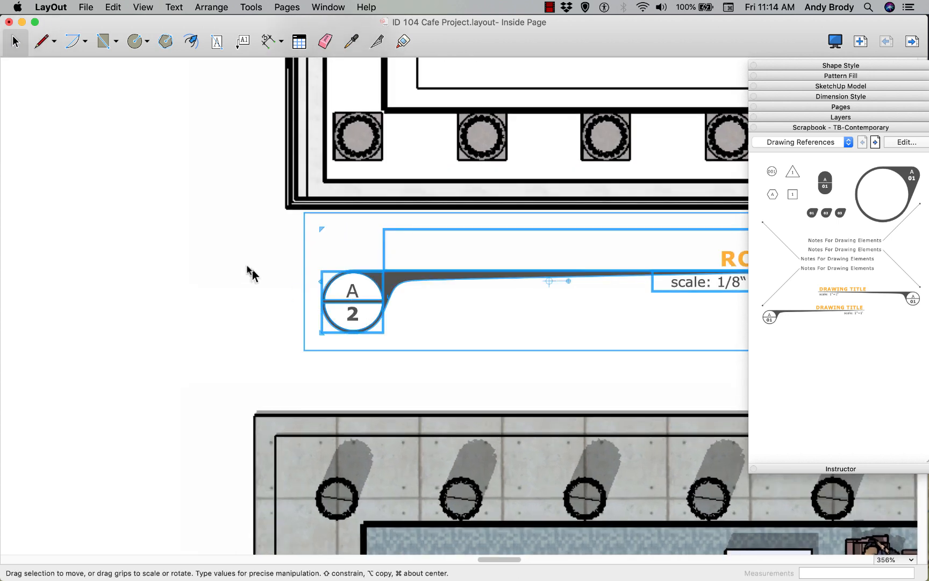
{"action": "double_click", "coordinate": [349, 307]}
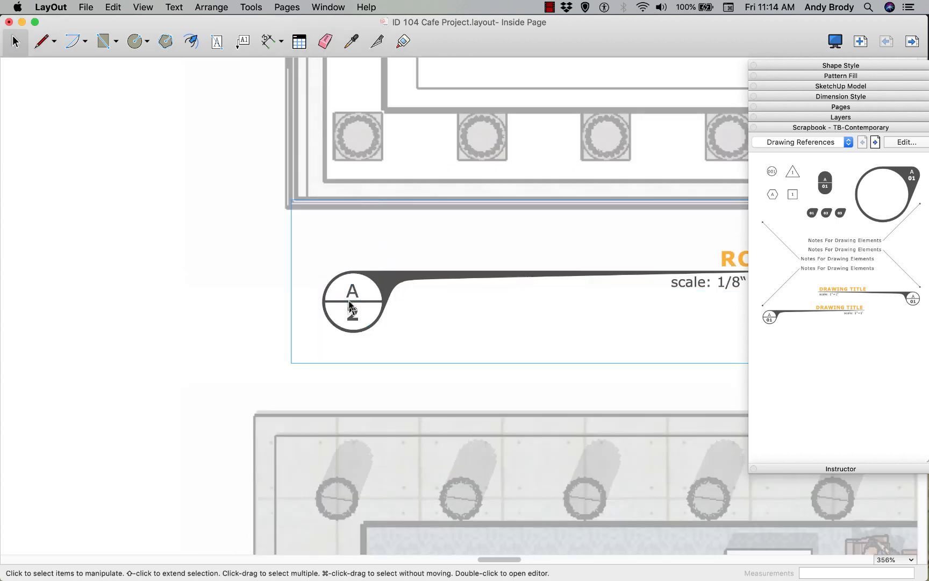
{"action": "left_click", "coordinate": [354, 295]}
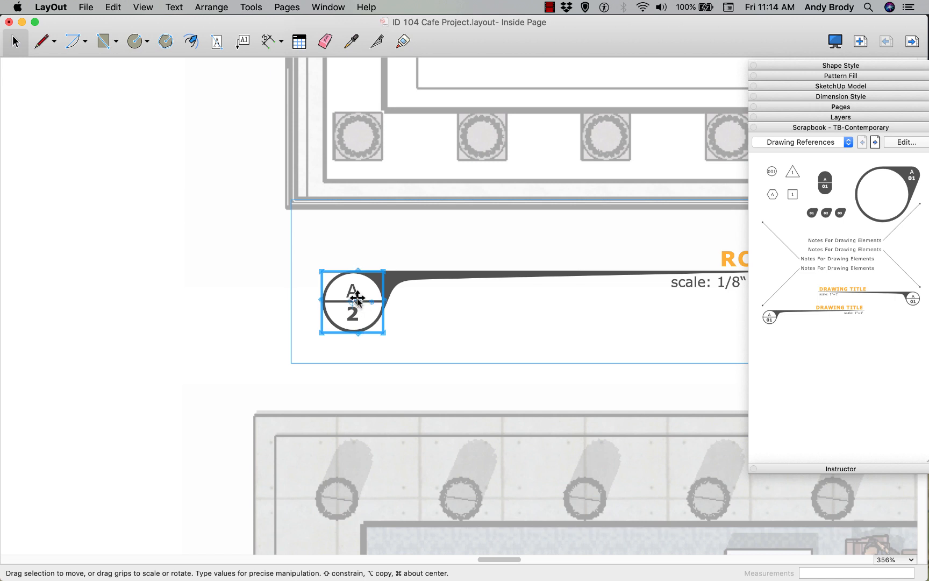
{"action": "double_click", "coordinate": [357, 299]}
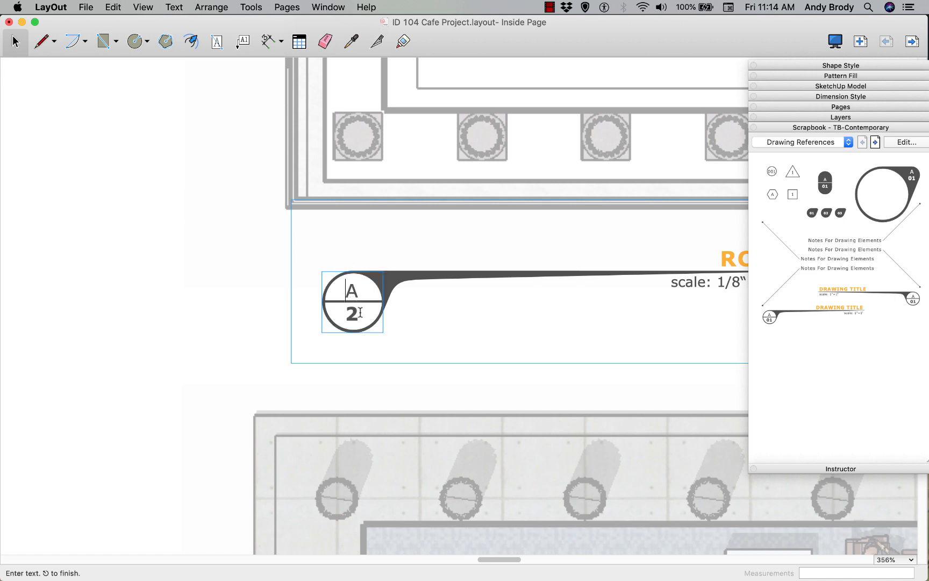
{"action": "key", "text": "super+a"}
{"action": "key", "text": "BackSpace"}
{"action": "key", "text": "Escape"}
Delete the letter and number from the Floor Plan title's round marker and leave the title group
{"action": "scroll", "coordinate": [222, 315], "scroll_direction": "down", "scroll_amount": 5}
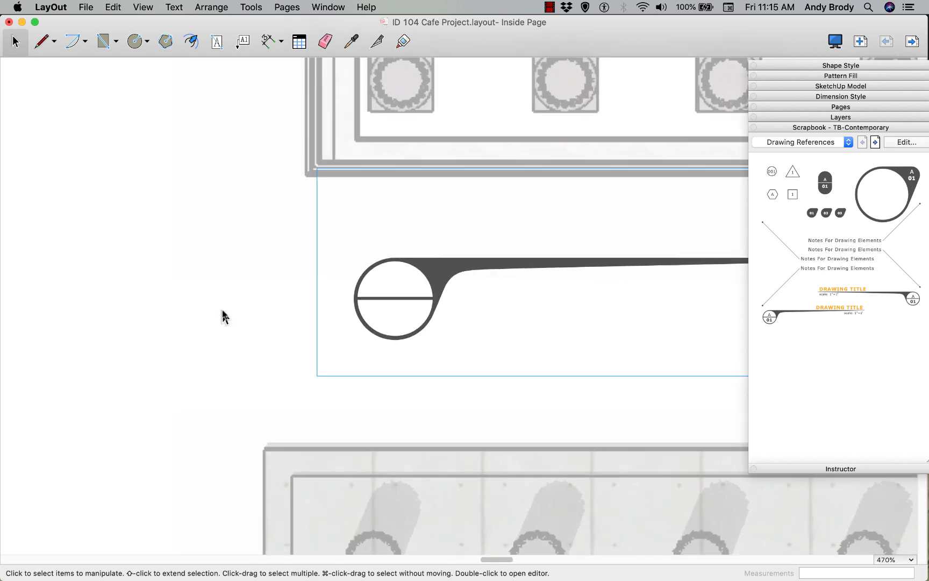
{"action": "scroll", "coordinate": [222, 316], "scroll_direction": "down", "scroll_amount": 4}
{"action": "scroll", "coordinate": [269, 460], "scroll_direction": "up", "scroll_amount": 3}
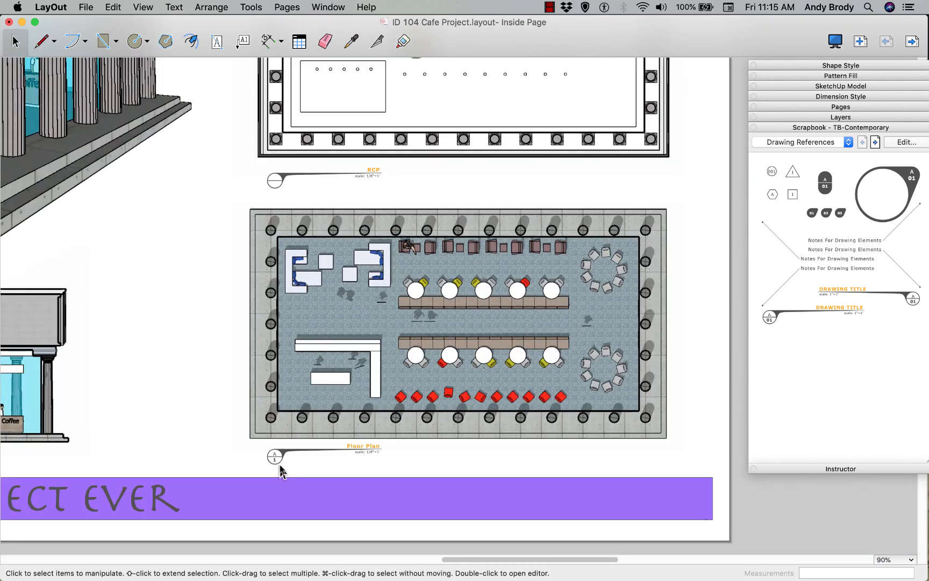
{"action": "scroll", "coordinate": [281, 472], "scroll_direction": "up", "scroll_amount": 2}
{"action": "double_click", "coordinate": [268, 450]}
{"action": "left_click", "coordinate": [268, 451]}
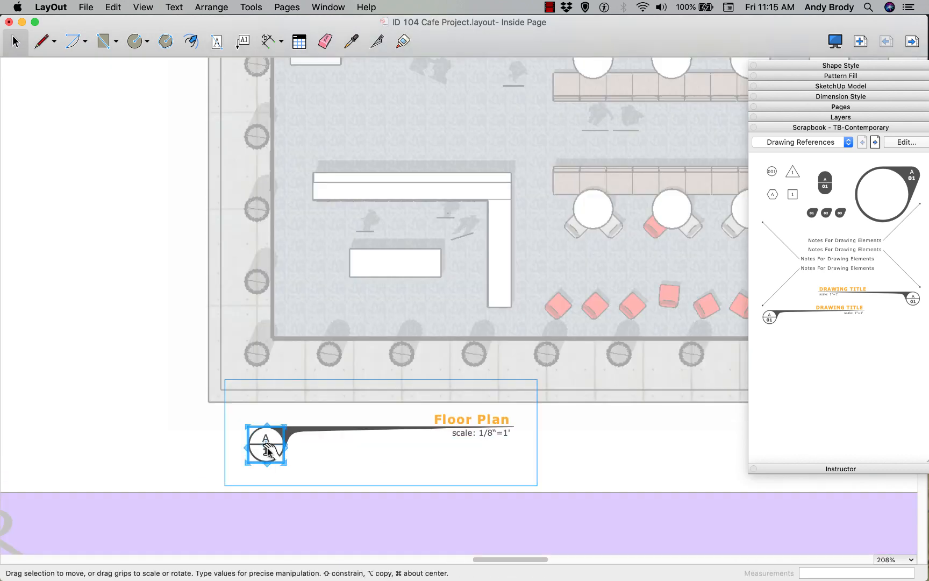
{"action": "double_click", "coordinate": [268, 451]}
{"action": "left_click", "coordinate": [180, 414]}
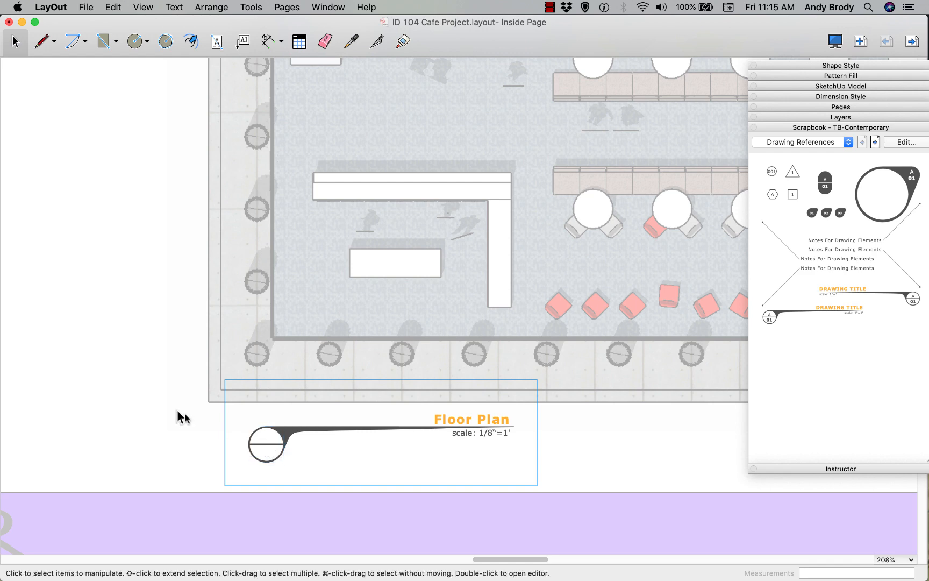
{"action": "scroll", "coordinate": [203, 435], "scroll_direction": "down", "scroll_amount": 5}
{"action": "left_click", "coordinate": [155, 351]}
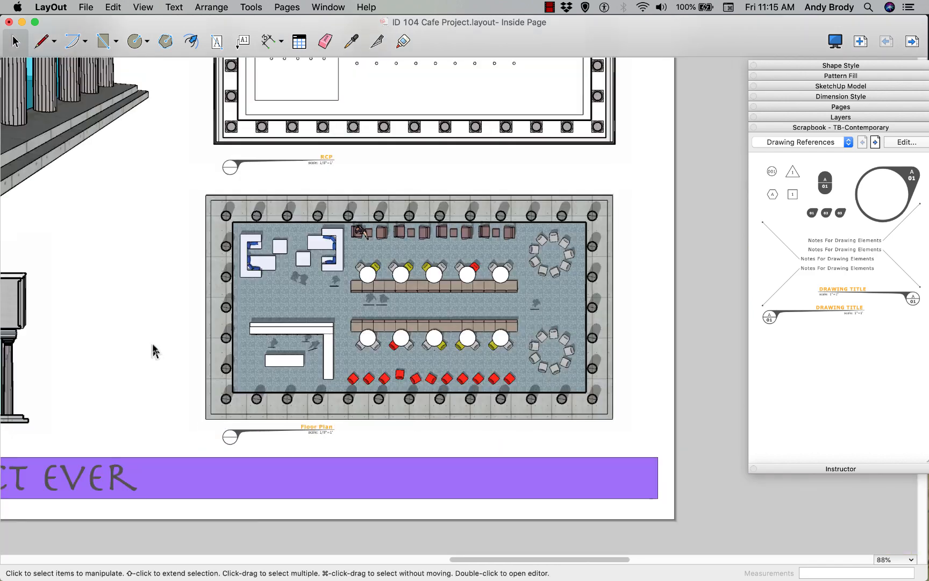
{"action": "middle_click_drag", "start_coordinate": [155, 351], "coordinate": [286, 421]}
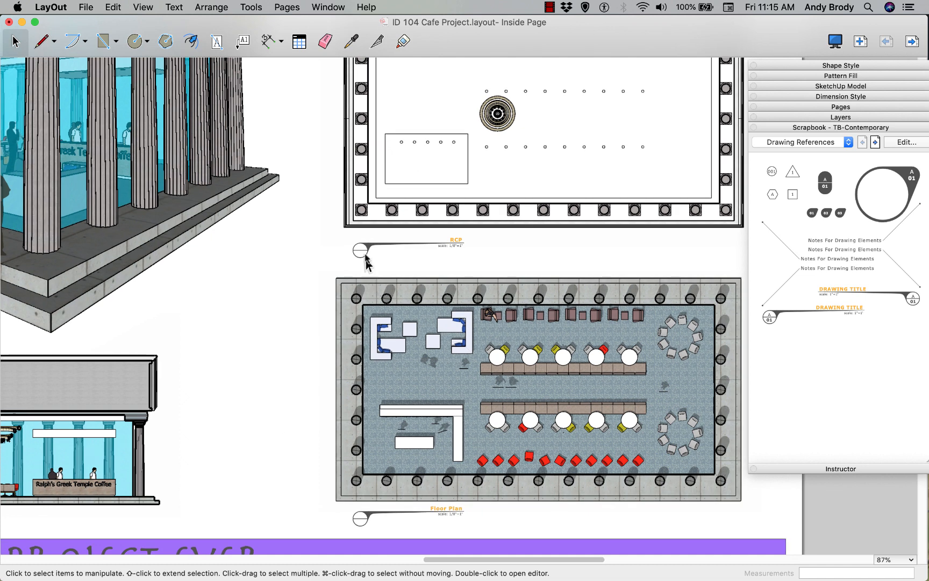
{"action": "left_click", "coordinate": [367, 249]}
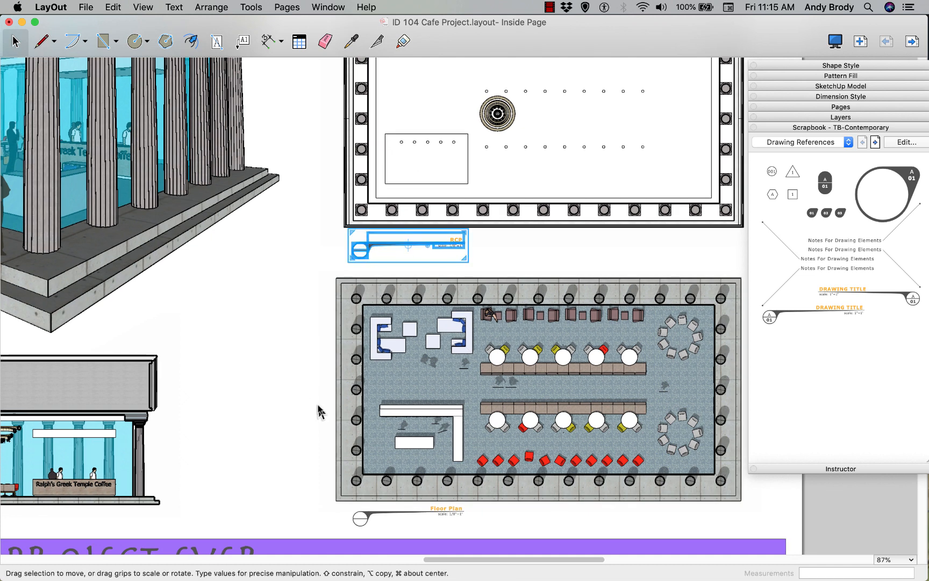
{"action": "scroll", "coordinate": [258, 403], "scroll_direction": "down", "scroll_amount": 2}
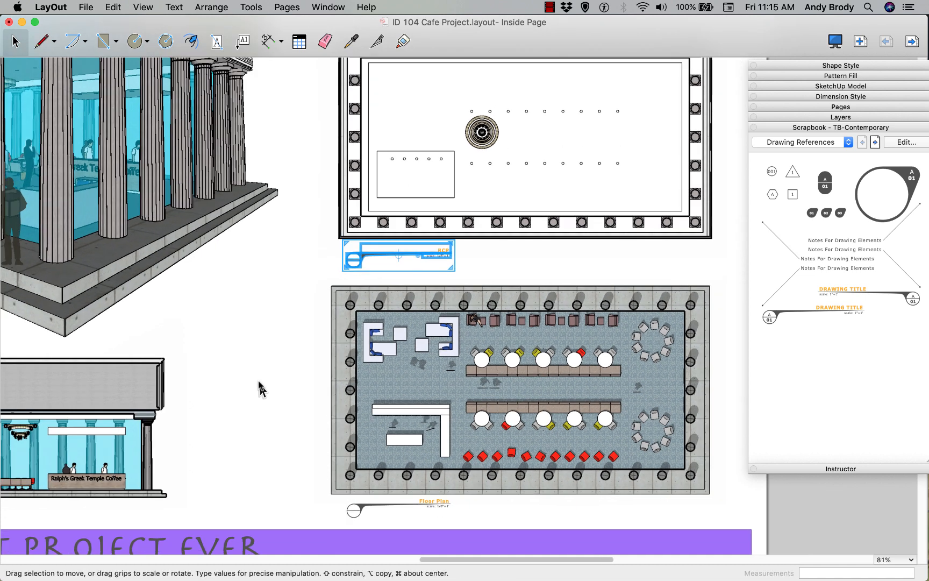
{"action": "left_click", "coordinate": [255, 372]}
{"action": "middle_click_drag", "start_coordinate": [243, 354], "coordinate": [254, 364]}
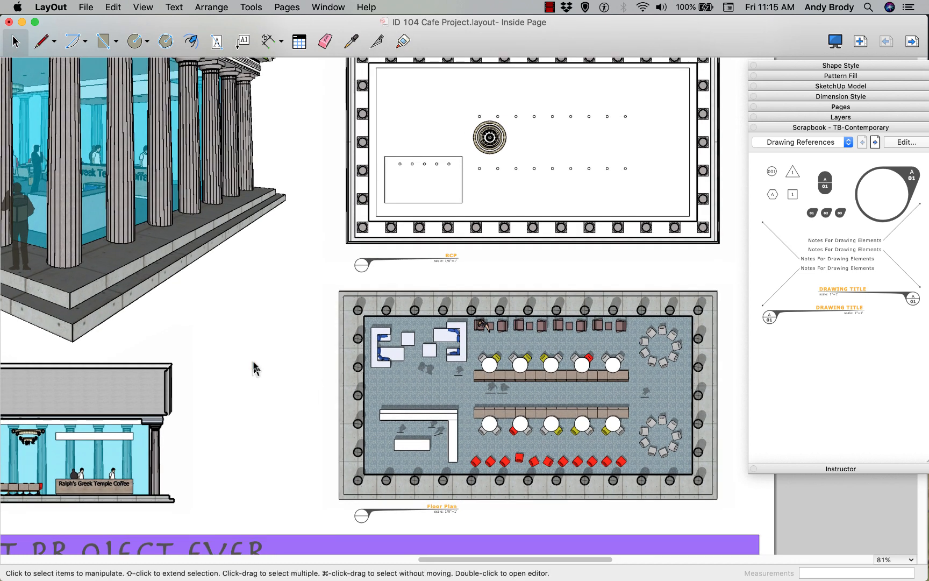
{"action": "scroll", "coordinate": [252, 391], "scroll_direction": "down", "scroll_amount": 3}
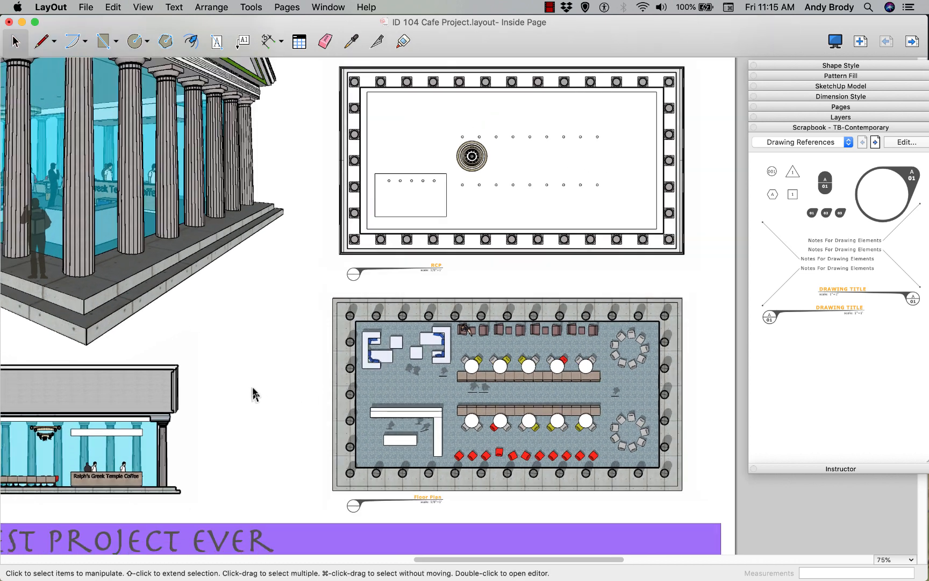
Switch to the blank third page of the document
{"action": "middle_click_drag", "start_coordinate": [267, 383], "coordinate": [407, 357]}
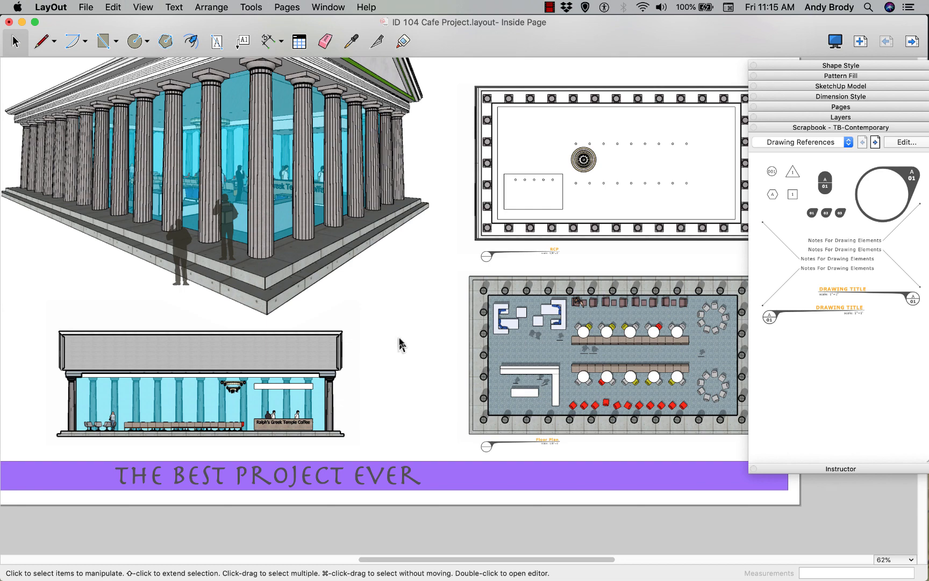
{"action": "scroll", "coordinate": [381, 330], "scroll_direction": "down", "scroll_amount": 2}
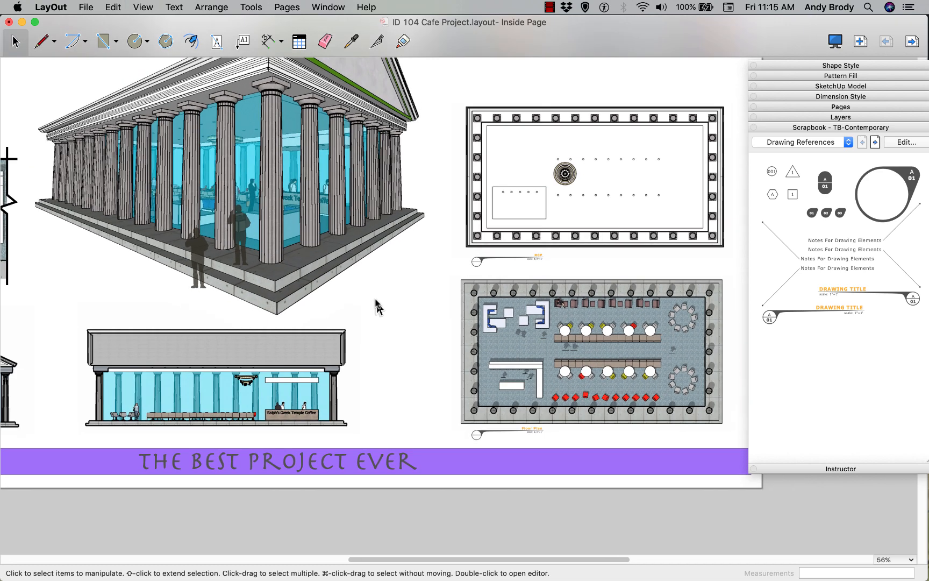
{"action": "middle_click_drag", "start_coordinate": [378, 307], "coordinate": [430, 387]}
{"action": "scroll", "coordinate": [394, 370], "scroll_direction": "down", "scroll_amount": 3}
{"action": "scroll", "coordinate": [394, 369], "scroll_direction": "down", "scroll_amount": 1}
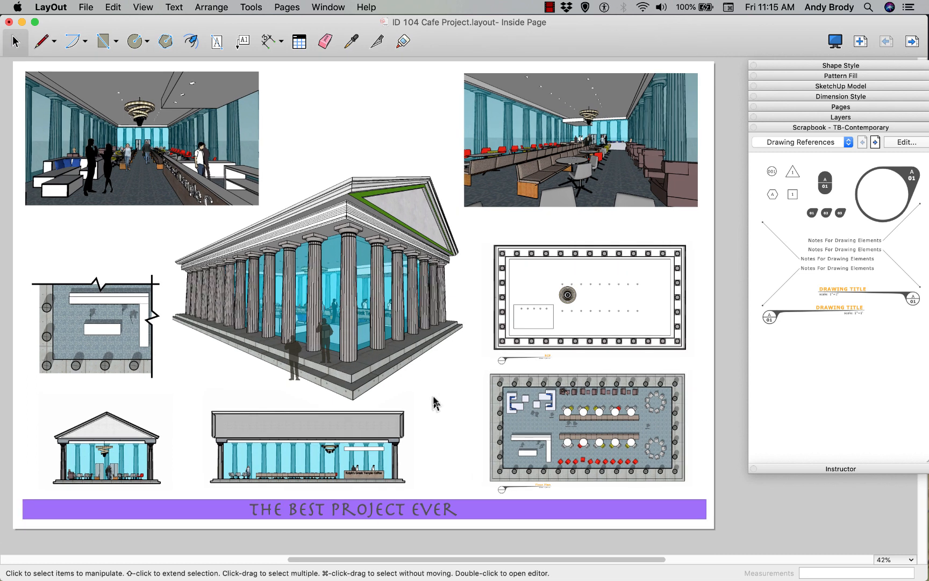
{"action": "left_click", "coordinate": [791, 107]}
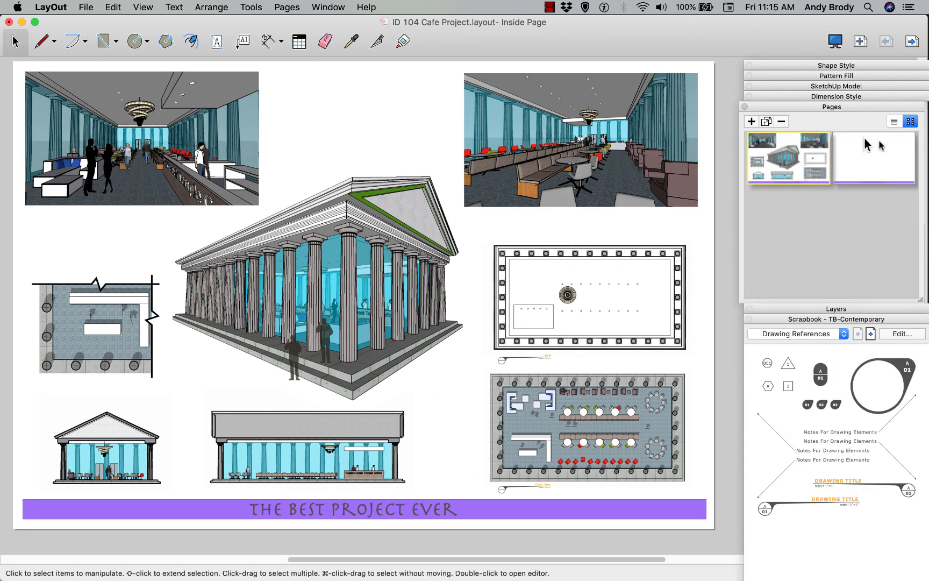
{"action": "left_click", "coordinate": [896, 179]}
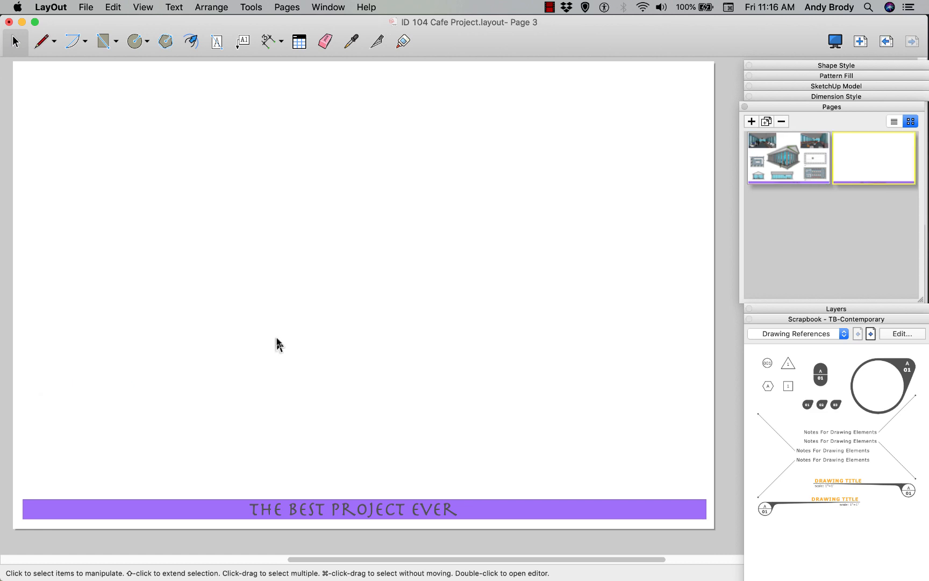
Insert the SketchUp model Counter.skp from the Desktop folder onto the blank page
{"action": "left_click", "coordinate": [85, 8]}
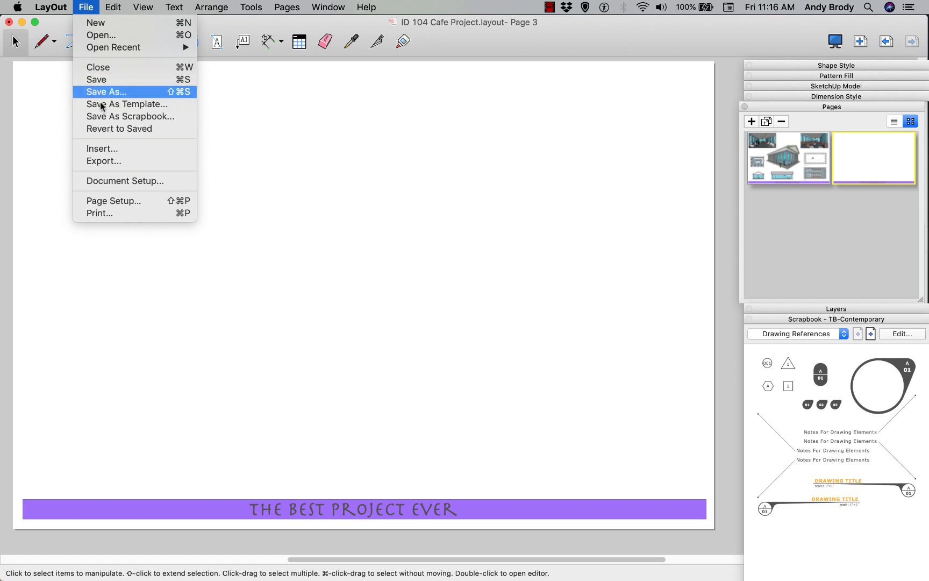
{"action": "left_click", "coordinate": [101, 149]}
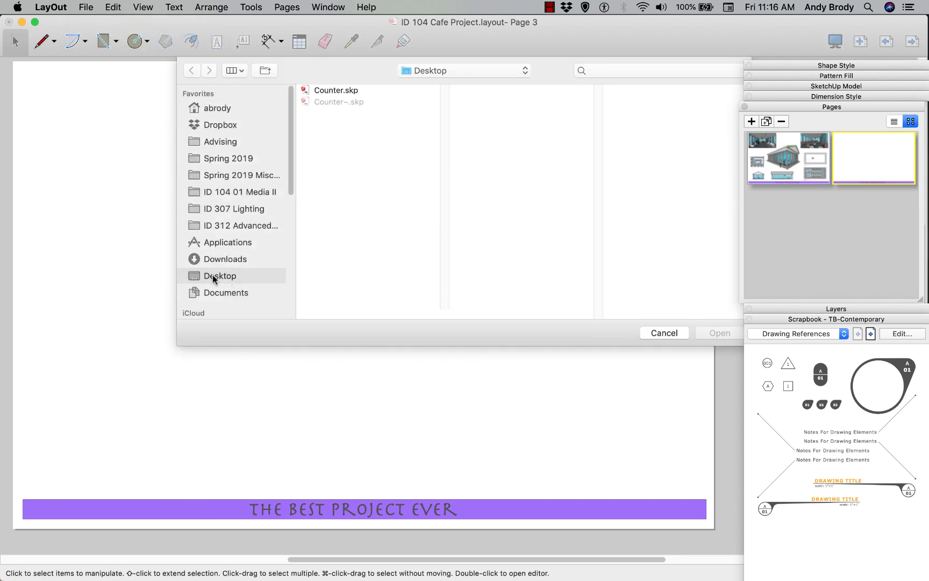
{"action": "left_click", "coordinate": [326, 90]}
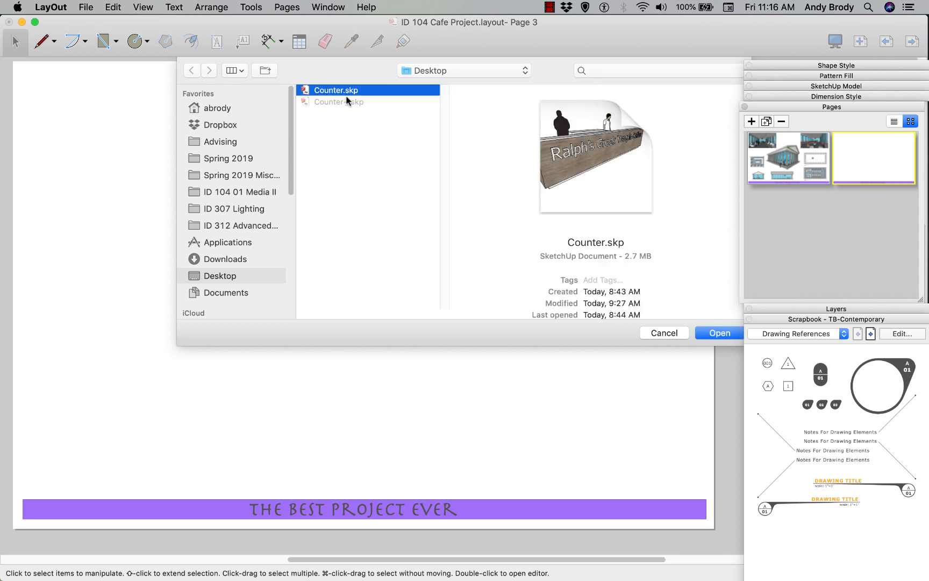
{"action": "left_click", "coordinate": [720, 334]}
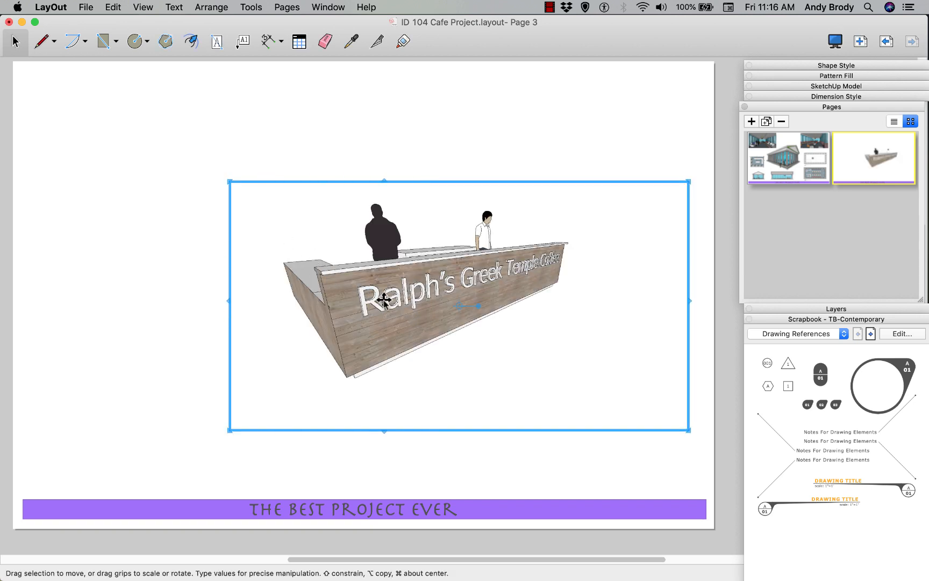
Reposition the counter perspective viewport on the page, narrow its frame slightly and deselect it
{"action": "left_click_drag", "start_coordinate": [391, 294], "coordinate": [264, 287]}
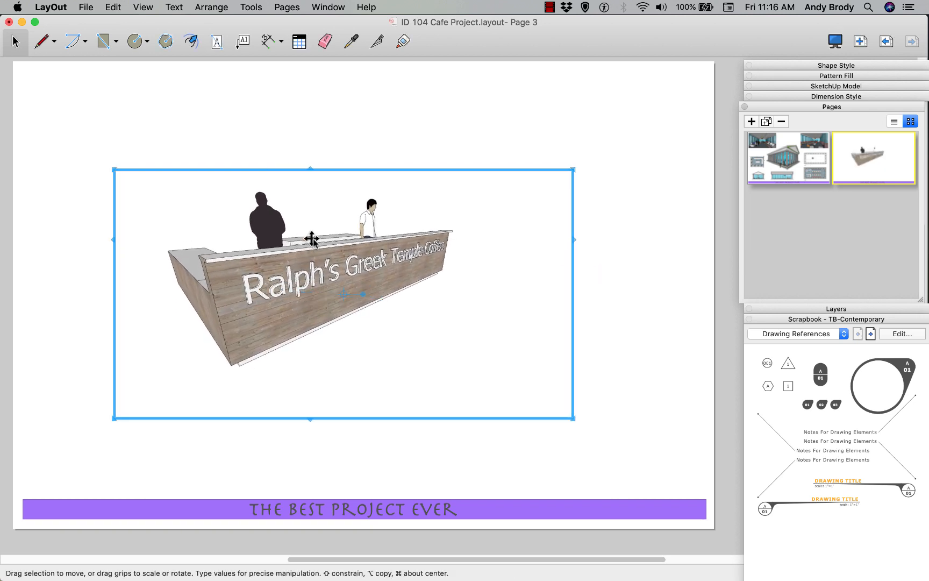
{"action": "left_click_drag", "start_coordinate": [344, 294], "coordinate": [368, 293]}
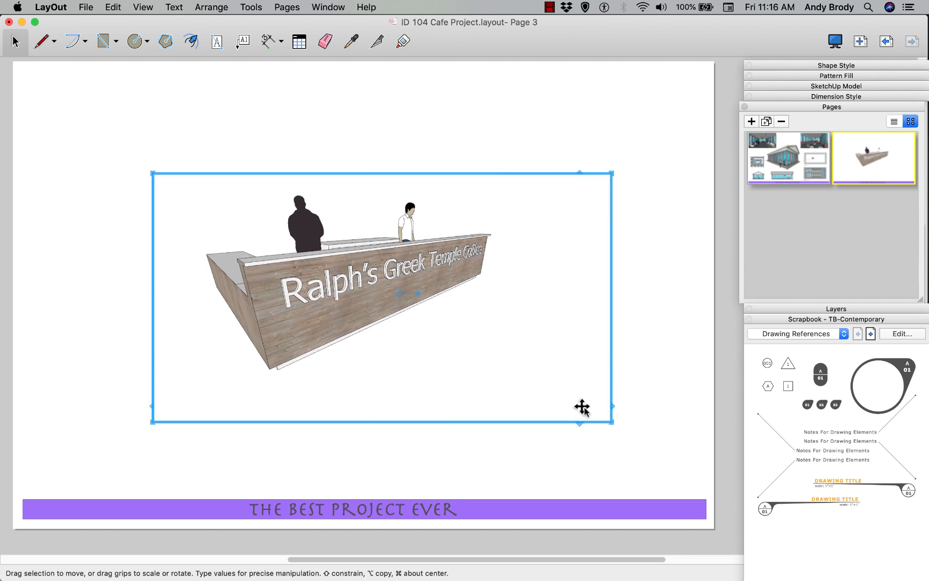
{"action": "left_click_drag", "start_coordinate": [611, 422], "coordinate": [574, 395]}
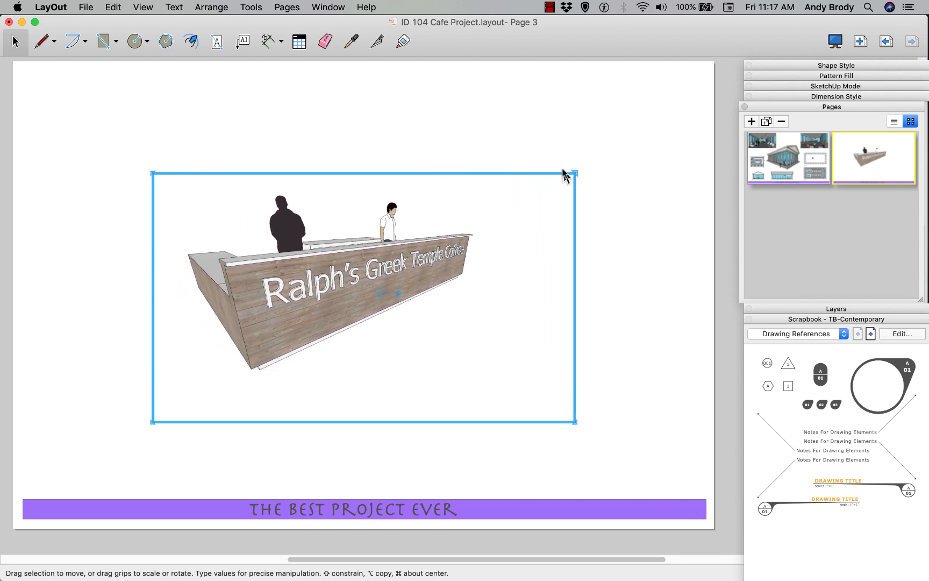
{"action": "left_click", "coordinate": [474, 153]}
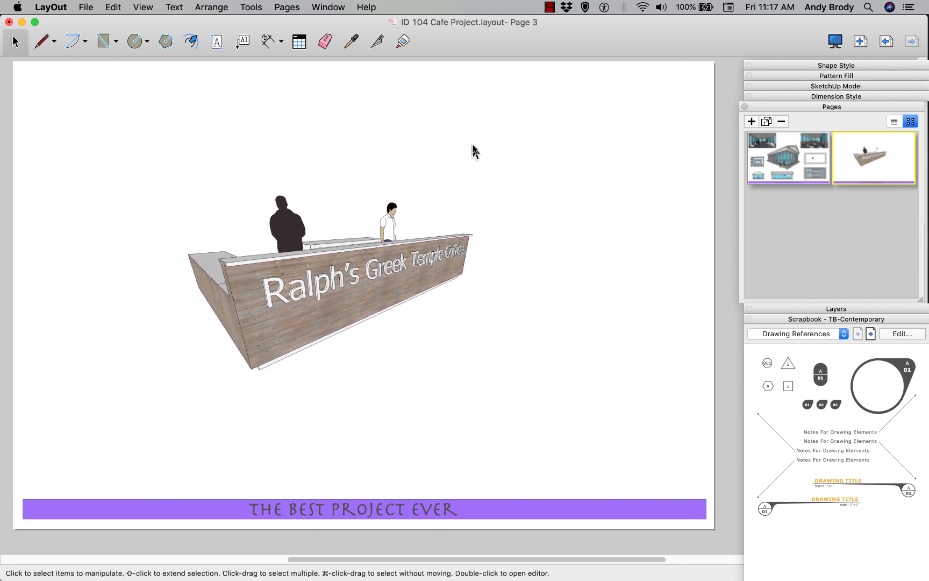
Copy the counter viewport and shrink the copy into the page's upper-right corner
{"action": "left_click", "coordinate": [381, 251]}
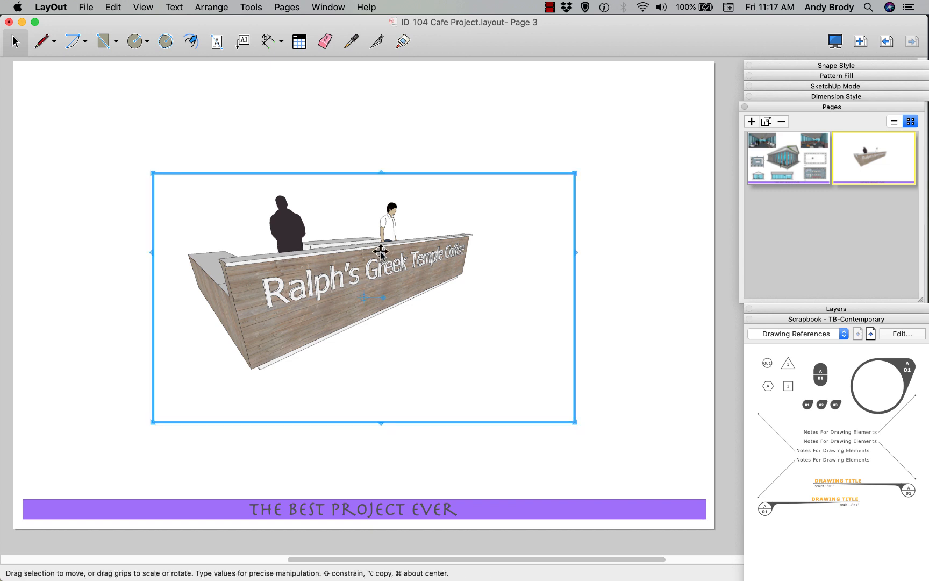
{"action": "left_click_drag", "start_coordinate": [381, 252], "coordinate": [410, 147], "text": "alt"}
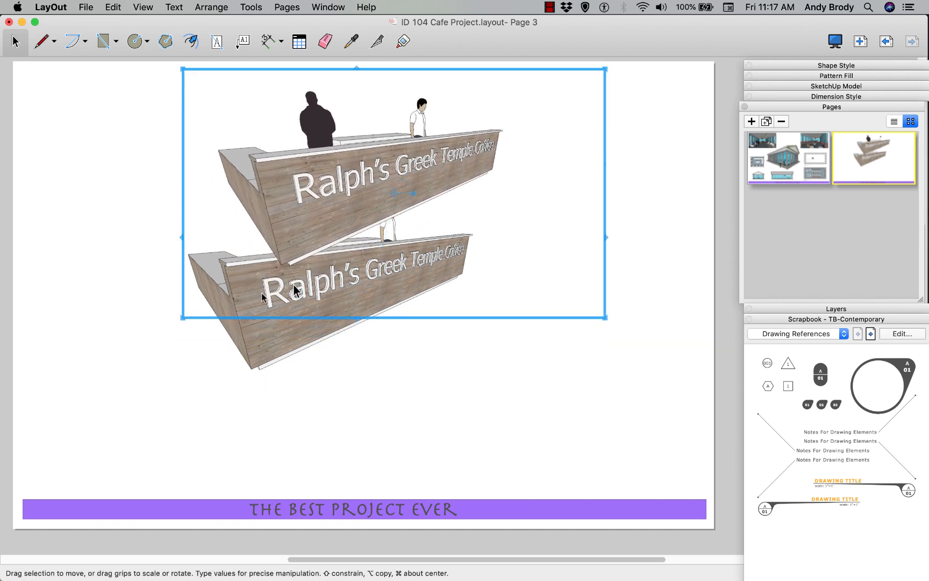
{"action": "left_click_drag", "start_coordinate": [180, 320], "coordinate": [537, 143]}
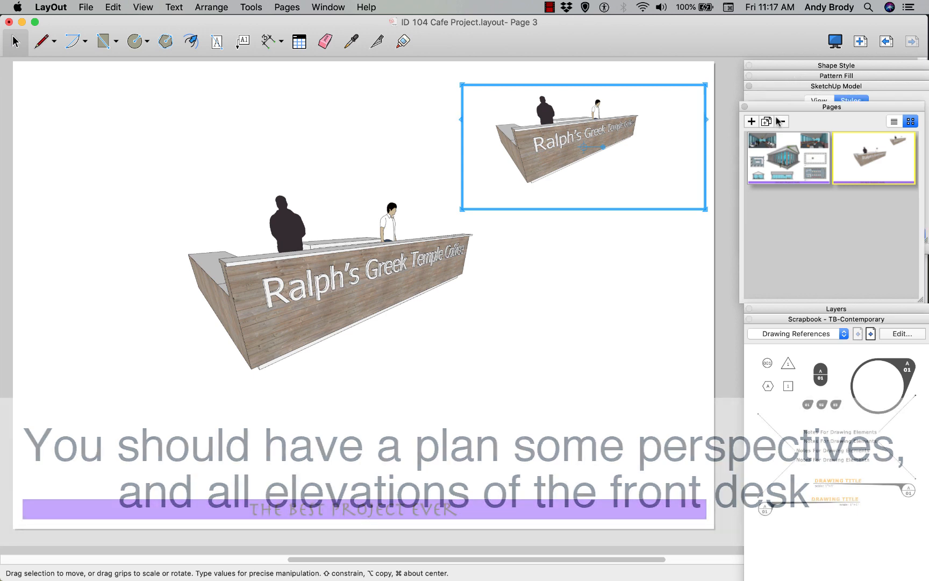
Set the copied viewport to the Plan scene at 1/2" = 1'-0" (1:24) with shadows on, placed in the page's lower-right area
{"action": "left_click", "coordinate": [787, 95]}
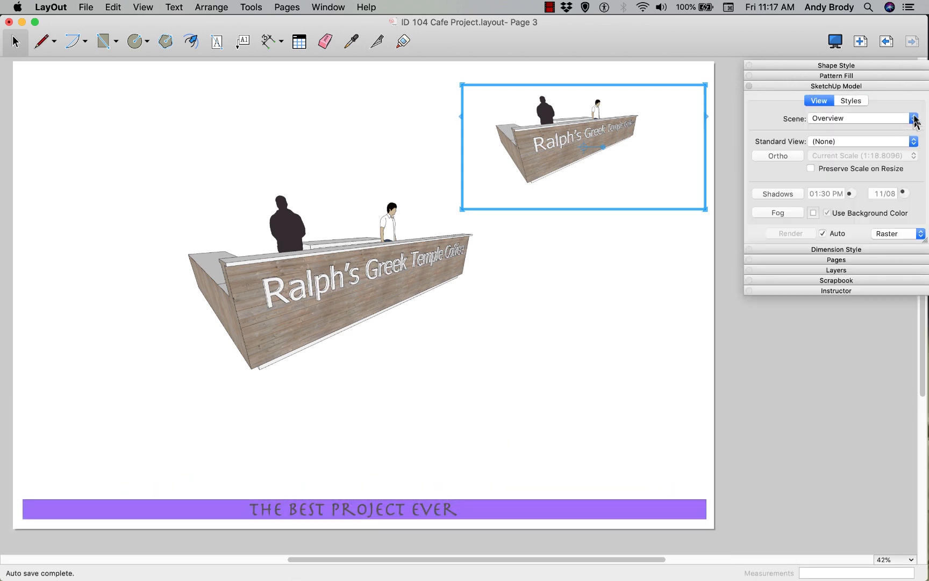
{"action": "left_click", "coordinate": [914, 118]}
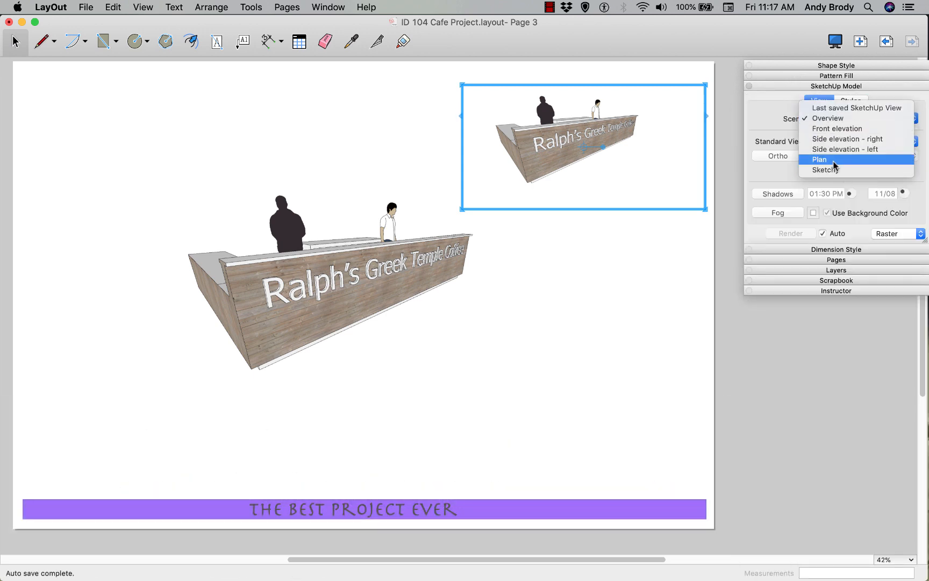
{"action": "left_click", "coordinate": [794, 193]}
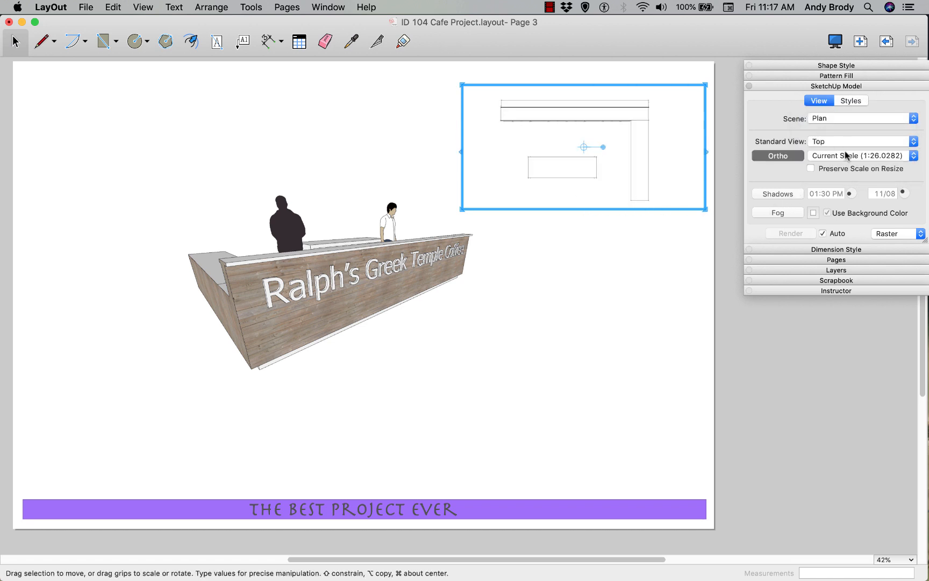
{"action": "left_click", "coordinate": [875, 156]}
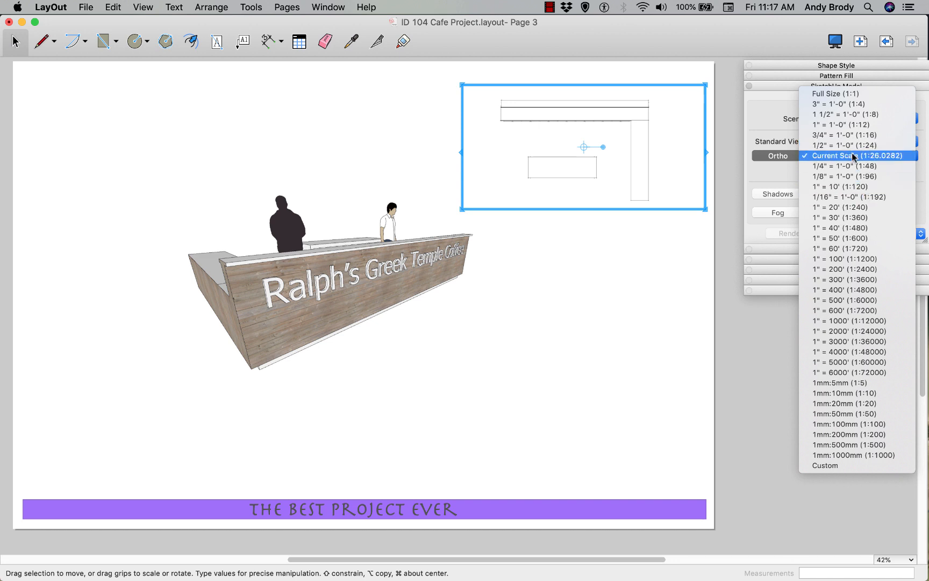
{"action": "left_click", "coordinate": [849, 145]}
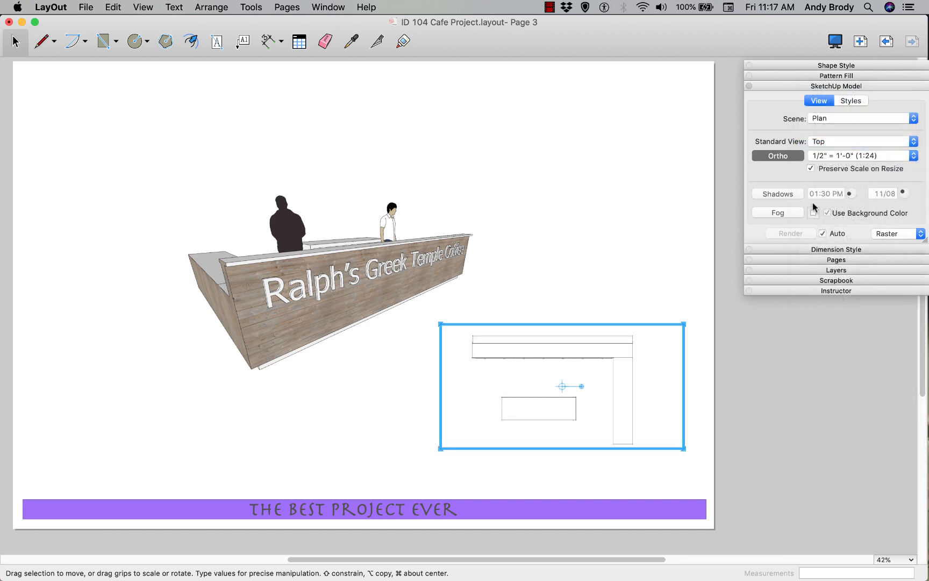
{"action": "left_click", "coordinate": [774, 194]}
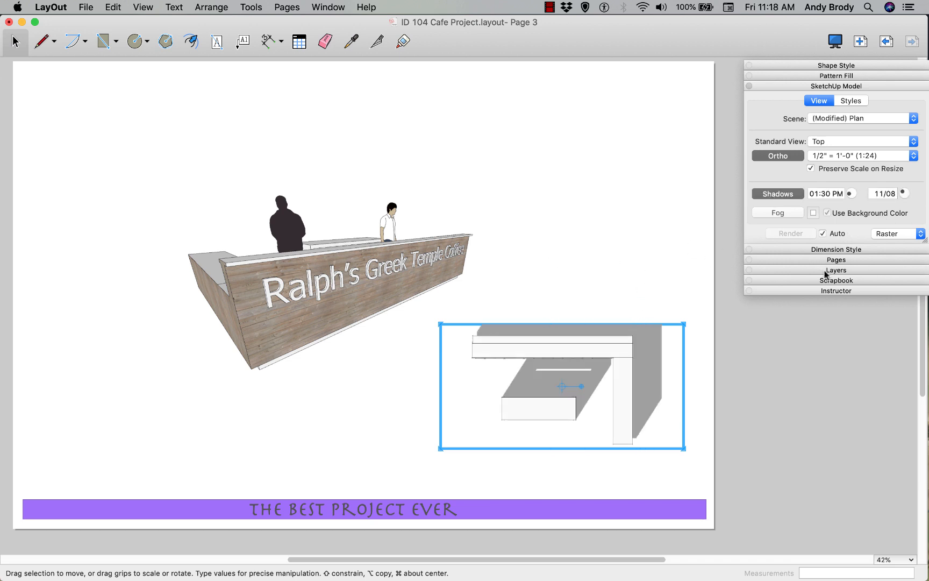
{"action": "left_click", "coordinate": [587, 315]}
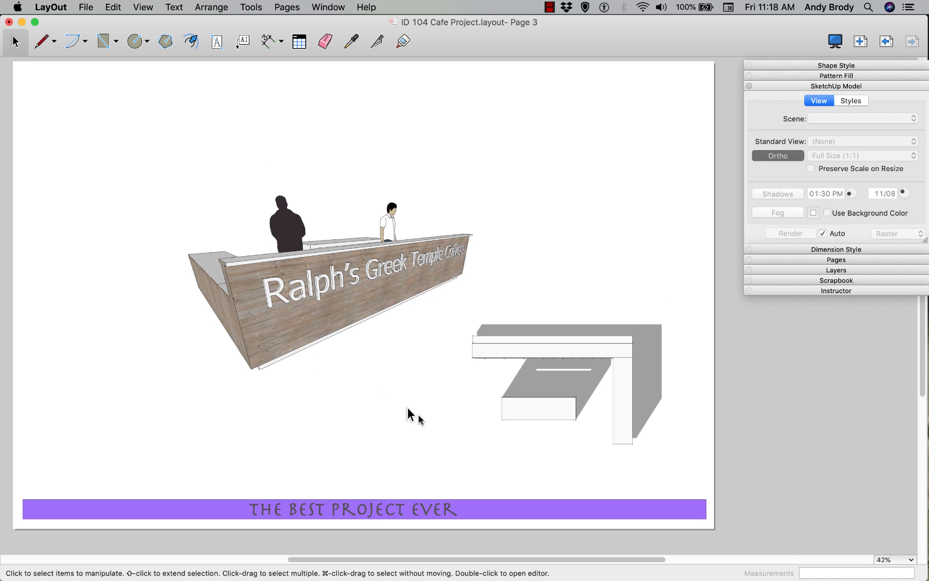
Enlarge the counter perspective viewport from its upper-right corner
{"action": "left_click", "coordinate": [328, 299]}
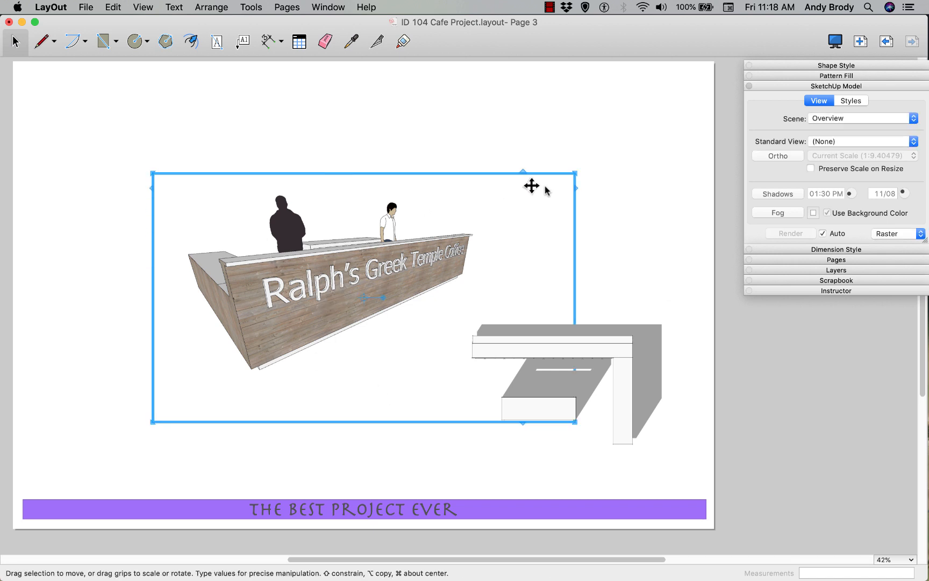
{"action": "left_click_drag", "start_coordinate": [575, 173], "coordinate": [616, 138]}
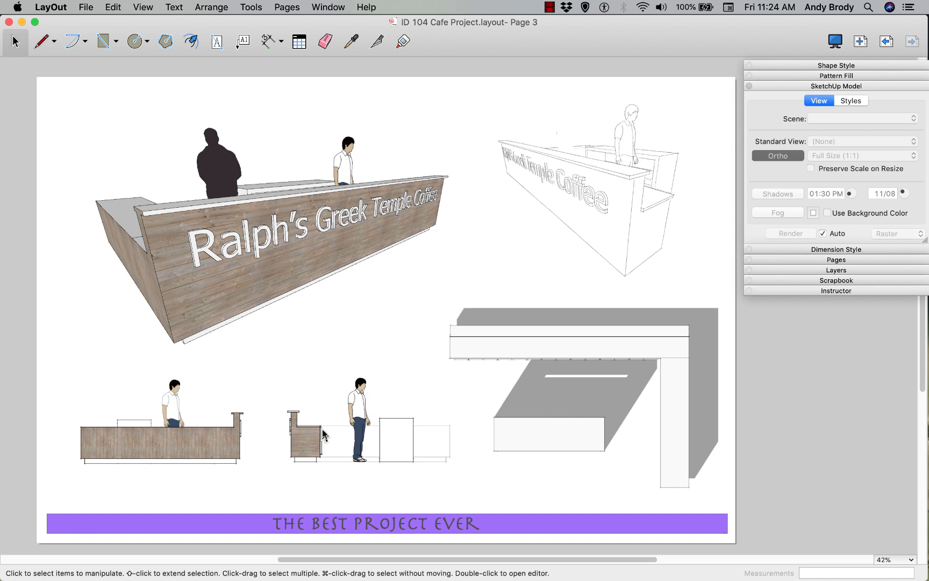
Draw a horizontal black 6 pt ground line about 9" long and centre it beneath the lower-left counter elevation
{"action": "left_click", "coordinate": [42, 42]}
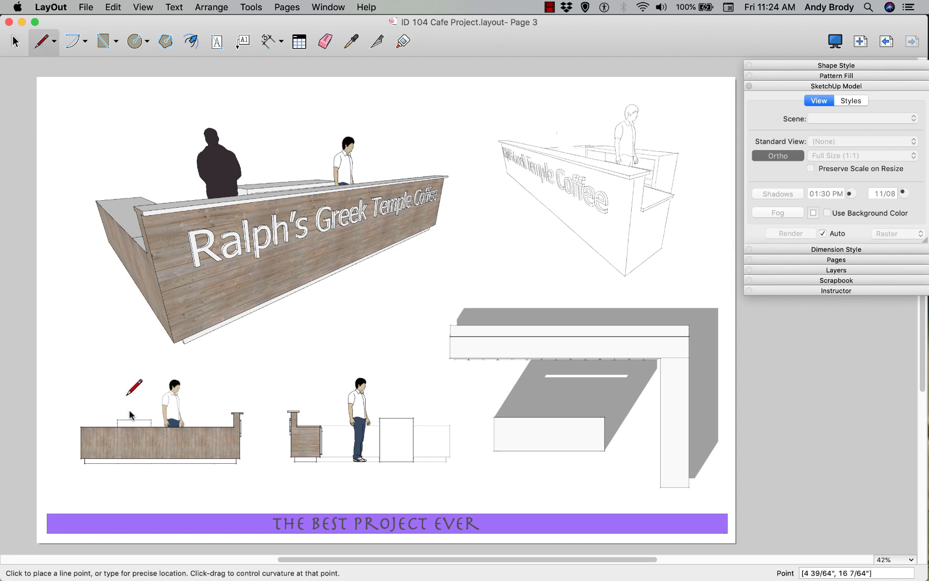
{"action": "left_click", "coordinate": [800, 271]}
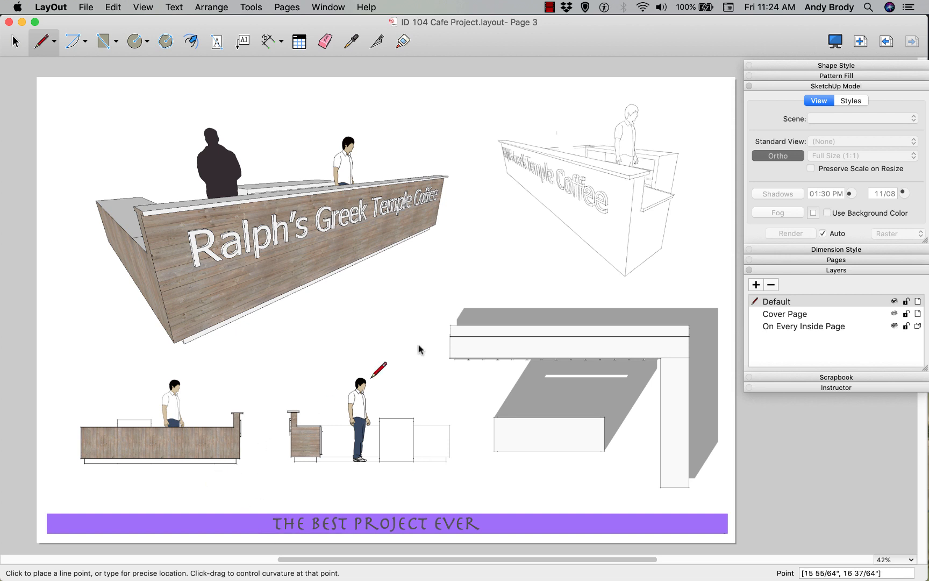
{"action": "left_click", "coordinate": [807, 270]}
{"action": "left_click", "coordinate": [797, 65]}
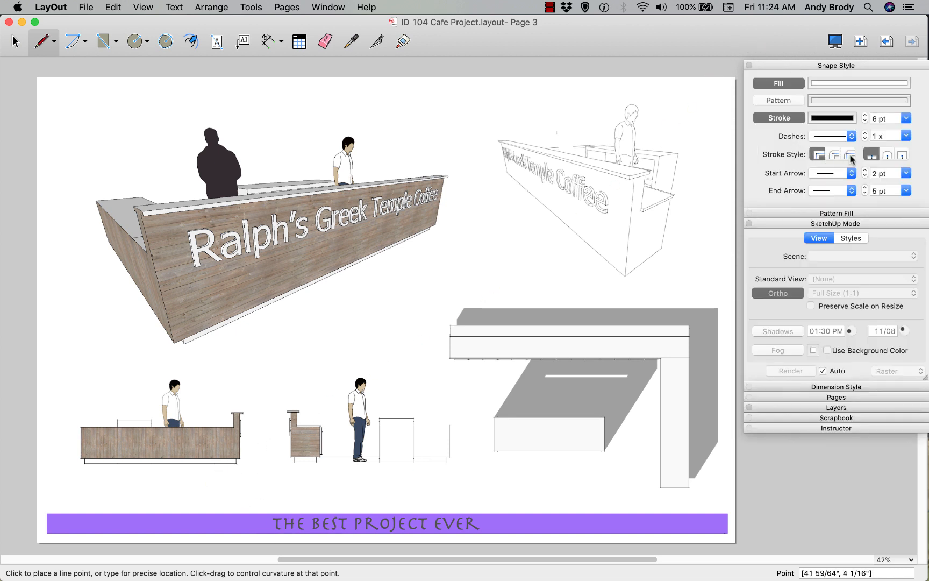
{"action": "left_click", "coordinate": [83, 463]}
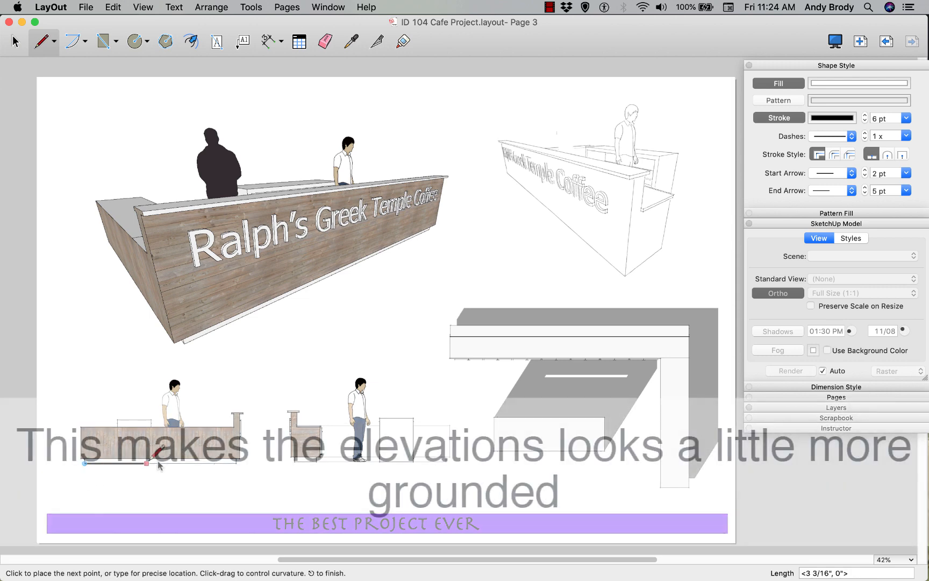
{"action": "left_click", "coordinate": [258, 462]}
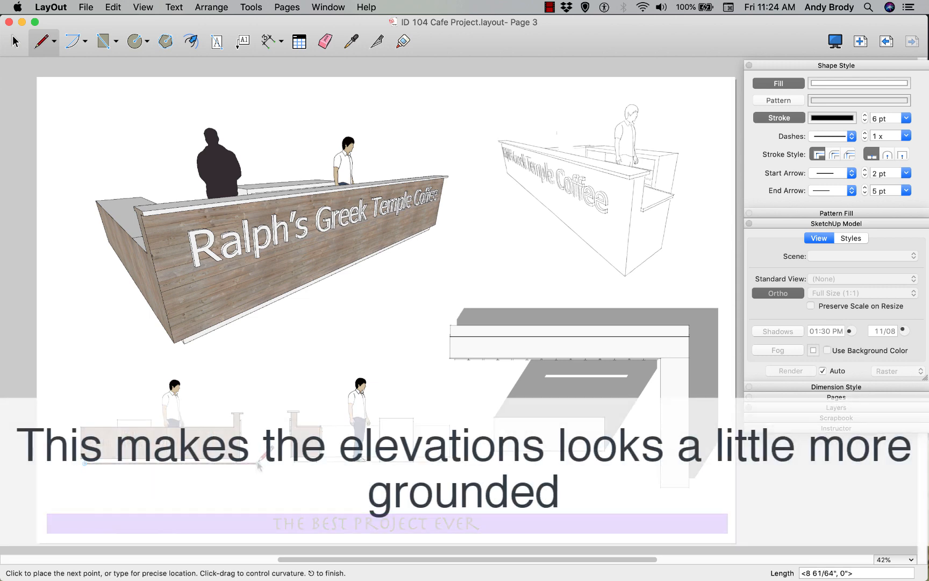
{"action": "key", "text": "space"}
{"action": "left_click", "coordinate": [245, 463]}
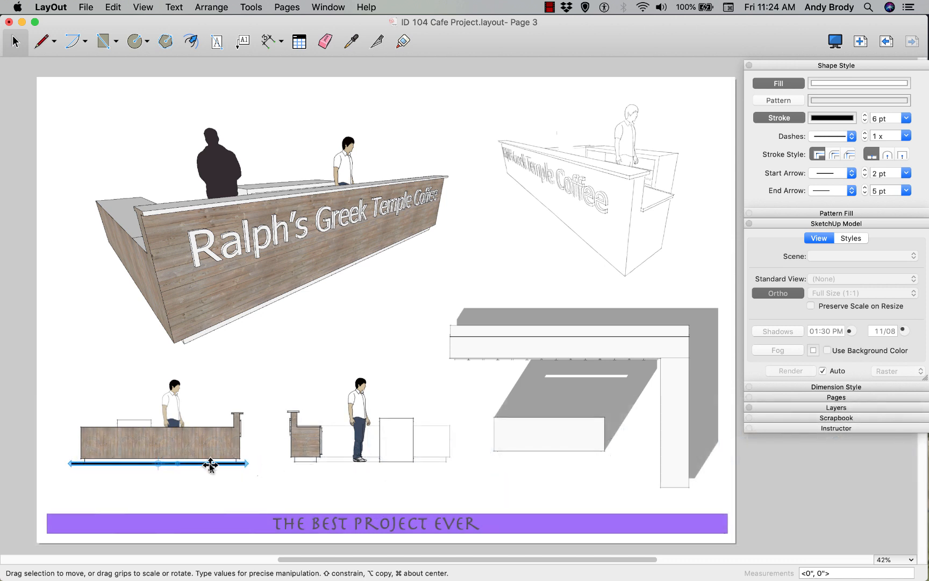
Copy the ground line beneath the neighbouring side elevation and nudge it to sit directly under the figure's feet
{"action": "left_click_drag", "start_coordinate": [216, 463], "coordinate": [418, 462]}
{"action": "left_click", "coordinate": [404, 492]}
{"action": "scroll", "coordinate": [232, 465], "scroll_direction": "up", "scroll_amount": 5}
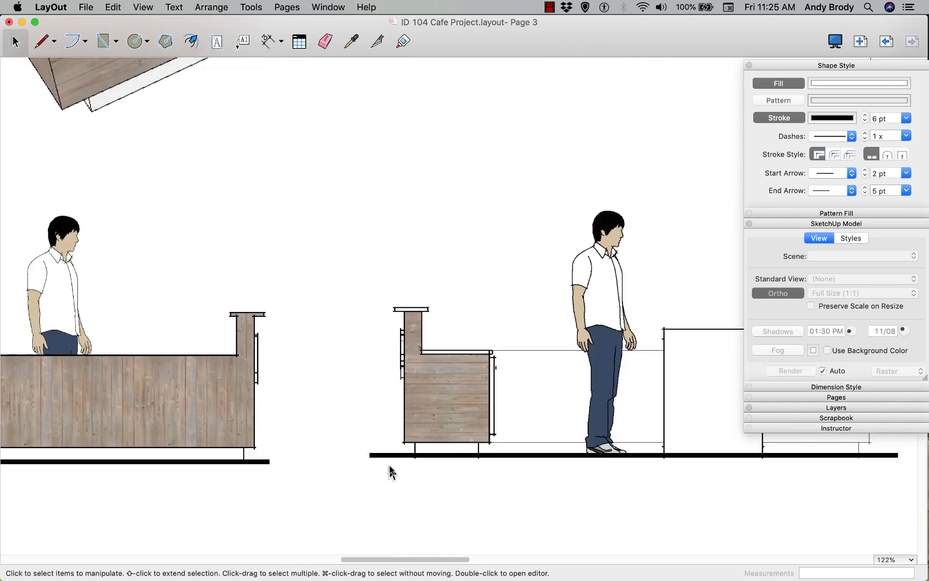
{"action": "left_click", "coordinate": [405, 455]}
{"action": "mouse_move", "coordinate": [404, 455]}
{"action": "left_mouse_down"}
{"action": "mouse_move", "coordinate": [403, 465]}
{"action": "mouse_move", "coordinate": [400, 457]}
{"action": "left_mouse_up"}
Move the side elevation and its ground line down together to align with the lower-left elevation's ground line
{"action": "left_click", "coordinate": [437, 410]}
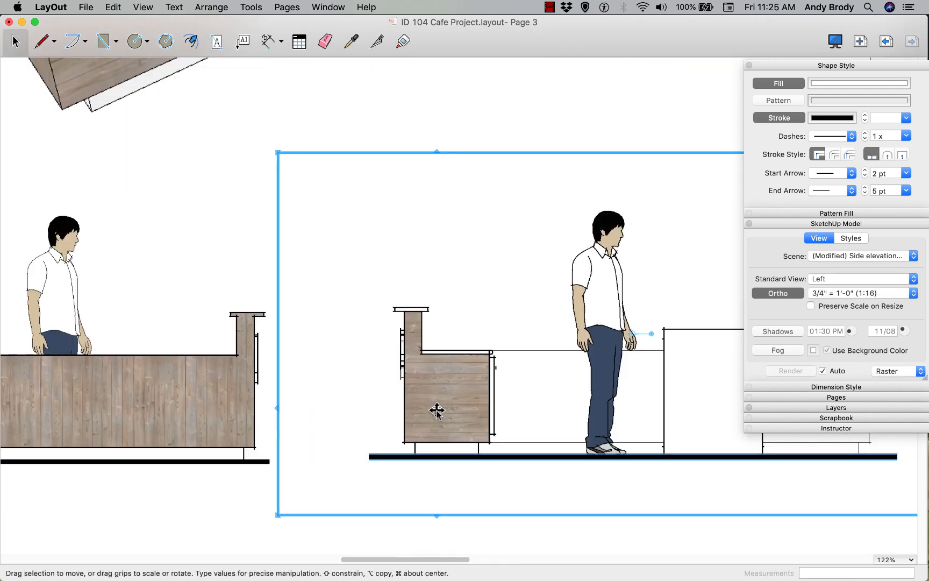
{"action": "left_click_drag", "start_coordinate": [437, 409], "coordinate": [436, 415]}
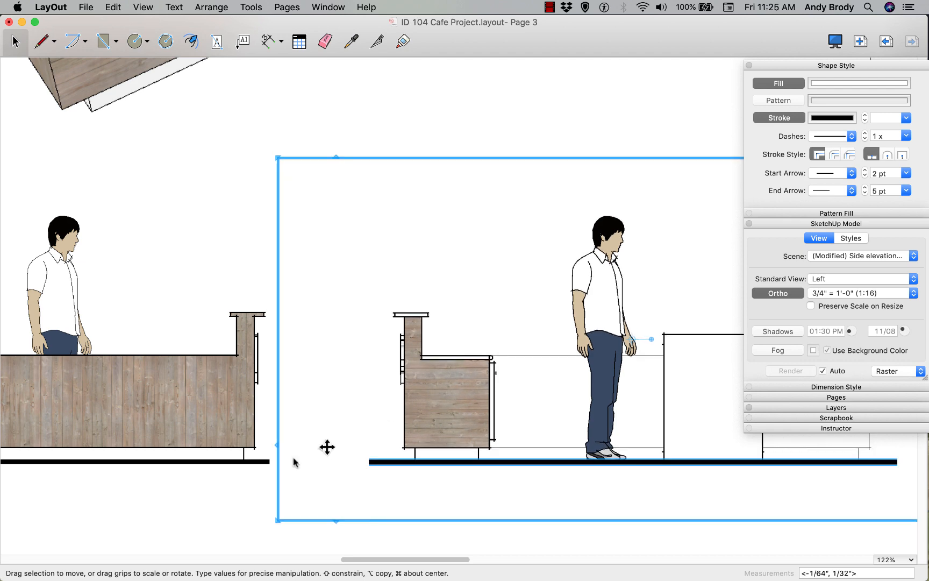
{"action": "left_click", "coordinate": [194, 511]}
{"action": "scroll", "coordinate": [236, 503], "scroll_direction": "down", "scroll_amount": 5}
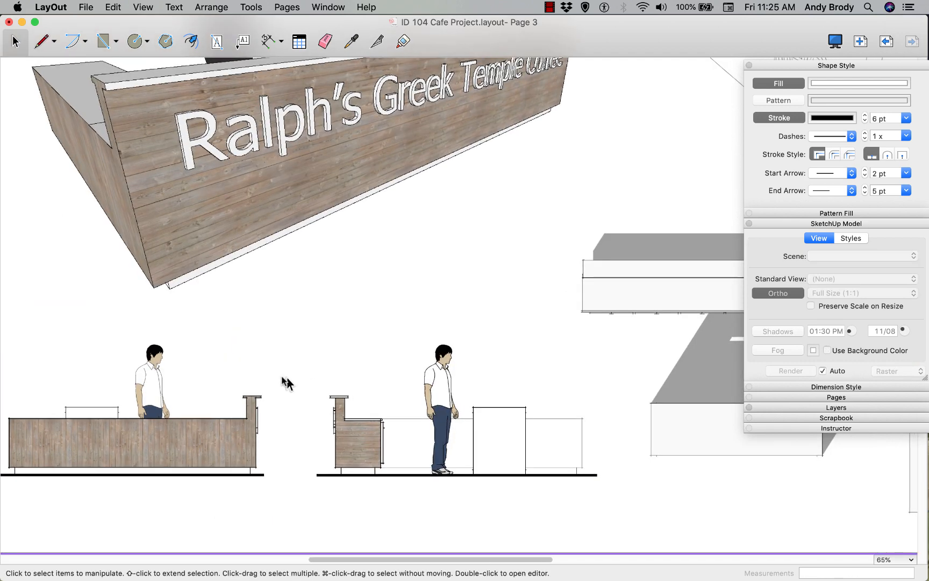
Attach a leader label to the wood face of the long counter elevation, placing its text above the counter's raised end
{"action": "middle_click_drag", "start_coordinate": [287, 383], "coordinate": [260, 382]}
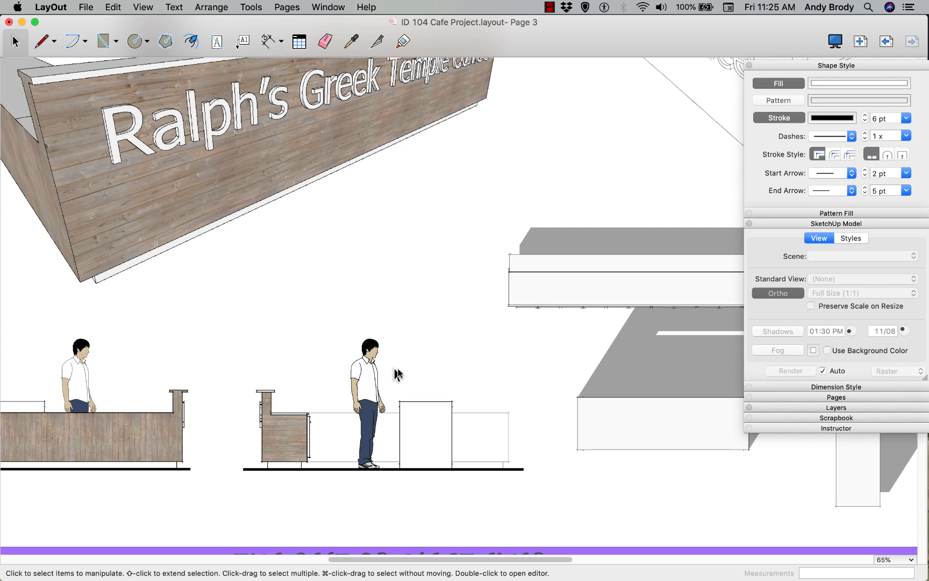
{"action": "middle_click_drag", "start_coordinate": [467, 354], "coordinate": [234, 350]}
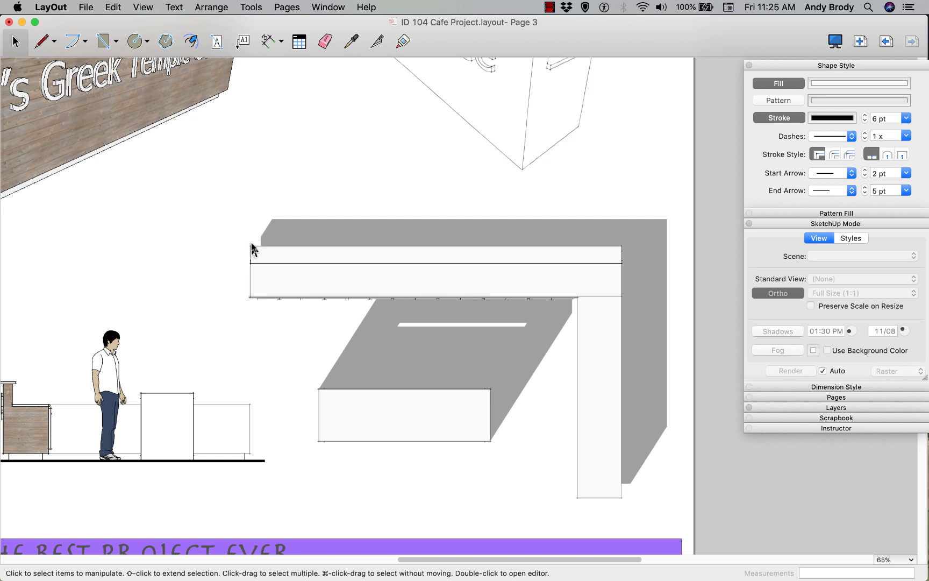
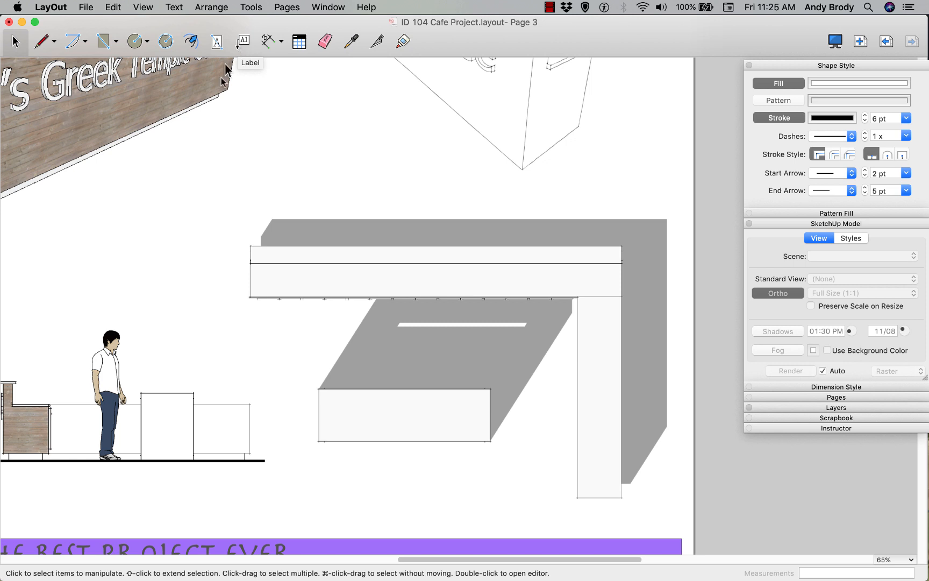
{"action": "scroll", "coordinate": [356, 259], "scroll_direction": "left", "scroll_amount": 6}
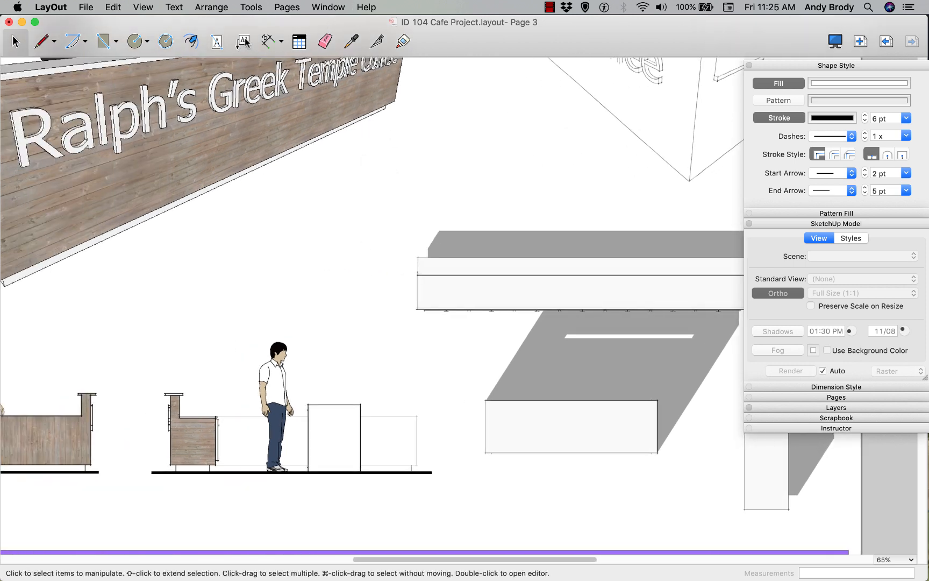
{"action": "left_click", "coordinate": [242, 42]}
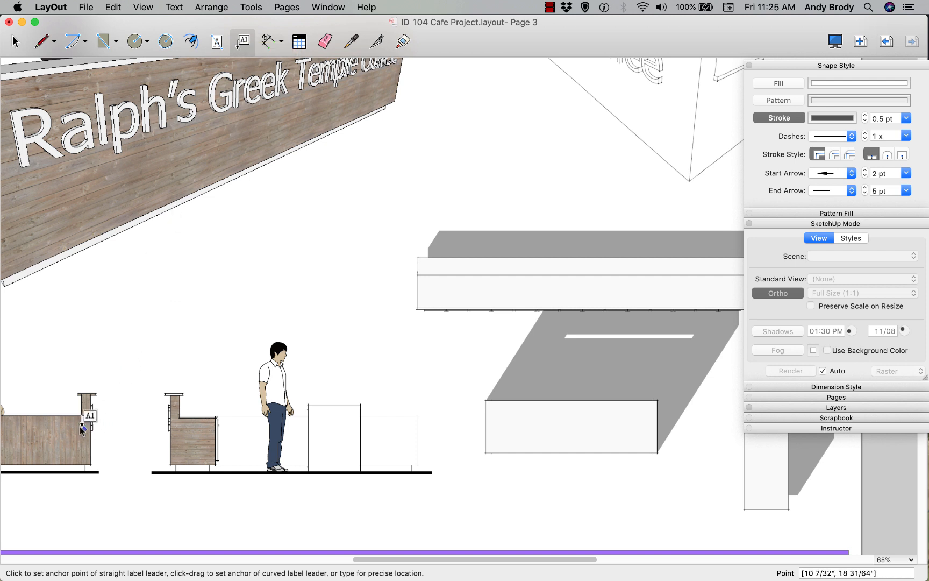
{"action": "left_click", "coordinate": [61, 429]}
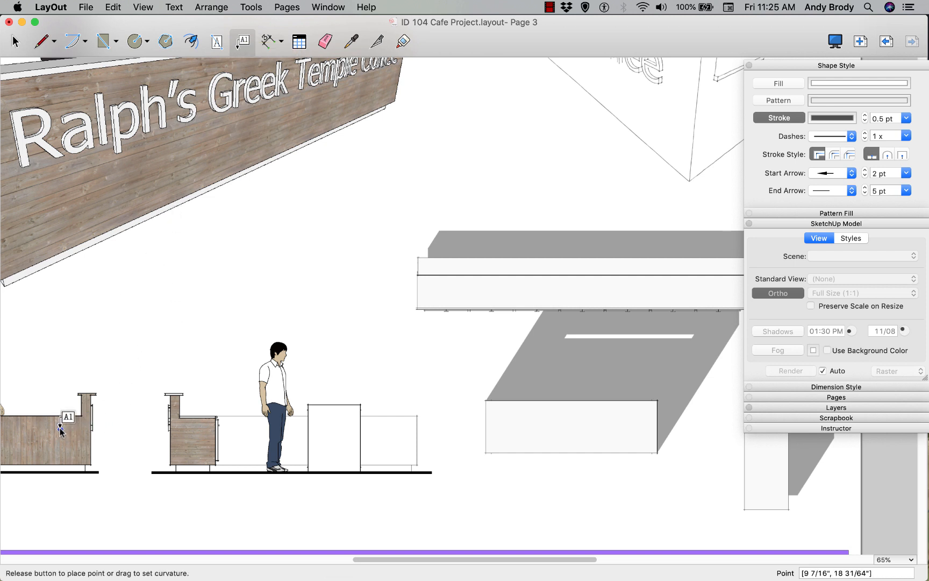
{"action": "left_click", "coordinate": [82, 346]}
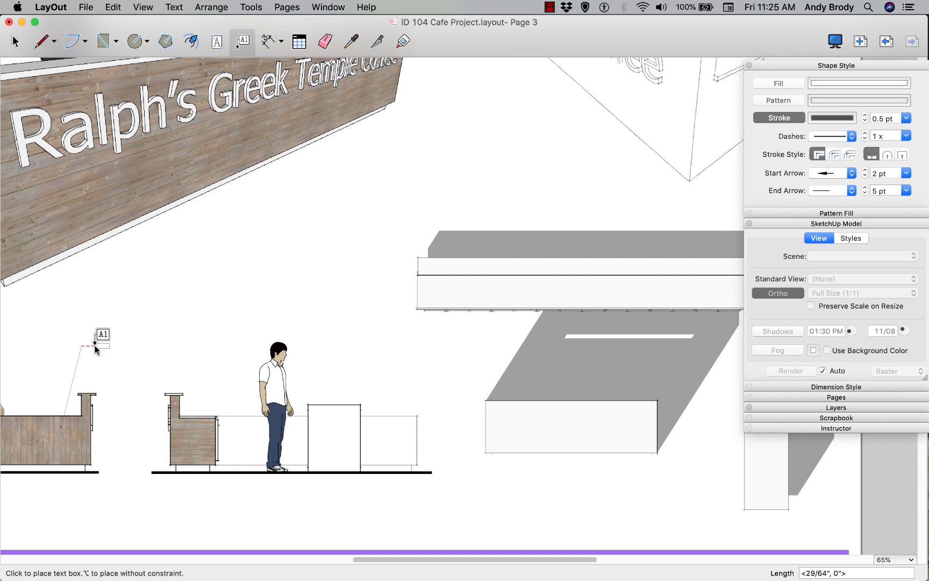
{"action": "left_click", "coordinate": [95, 346]}
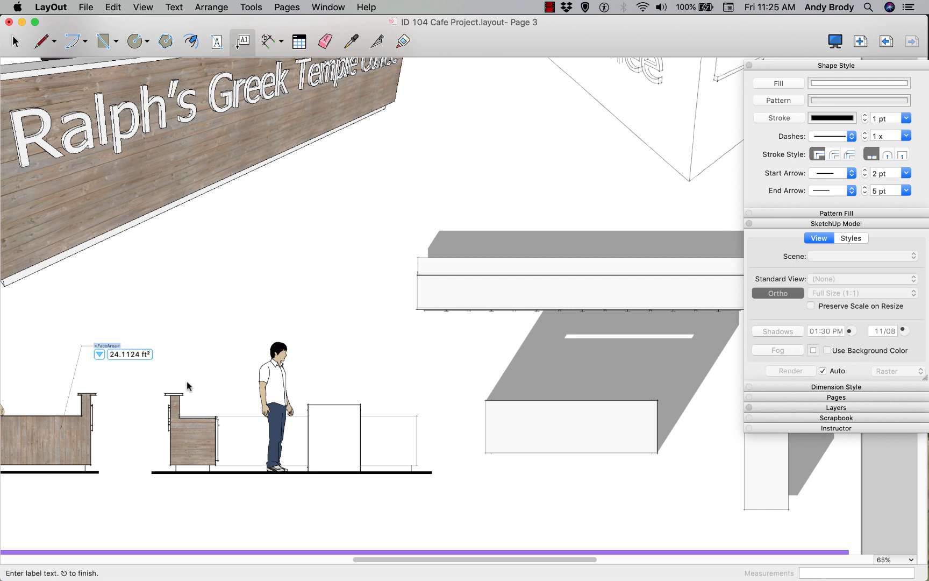
{"action": "key", "text": "Escape"}
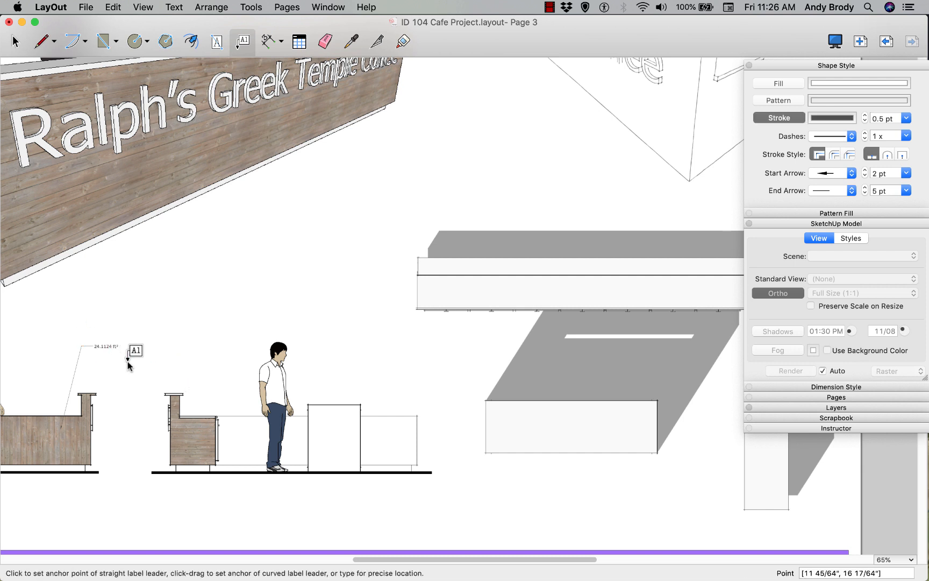
{"action": "left_click", "coordinate": [22, 51]}
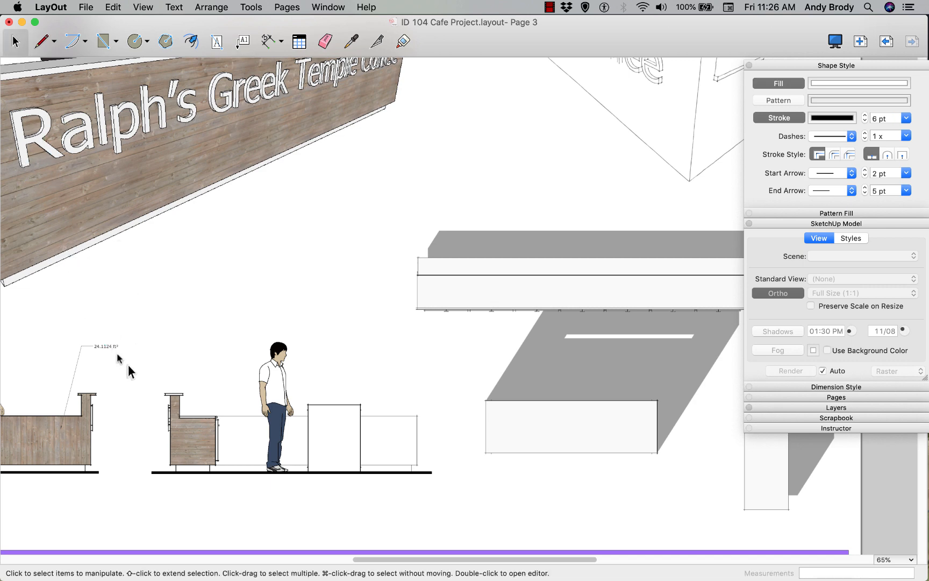
Replace the counter label's automatic area text with "Aged Wood Plank"
{"action": "scroll", "coordinate": [102, 353], "scroll_direction": "up", "scroll_amount": 4}
{"action": "middle_click_drag", "start_coordinate": [156, 359], "coordinate": [257, 356]}
{"action": "scroll", "coordinate": [258, 350], "scroll_direction": "up", "scroll_amount": 1}
{"action": "left_click", "coordinate": [254, 332]}
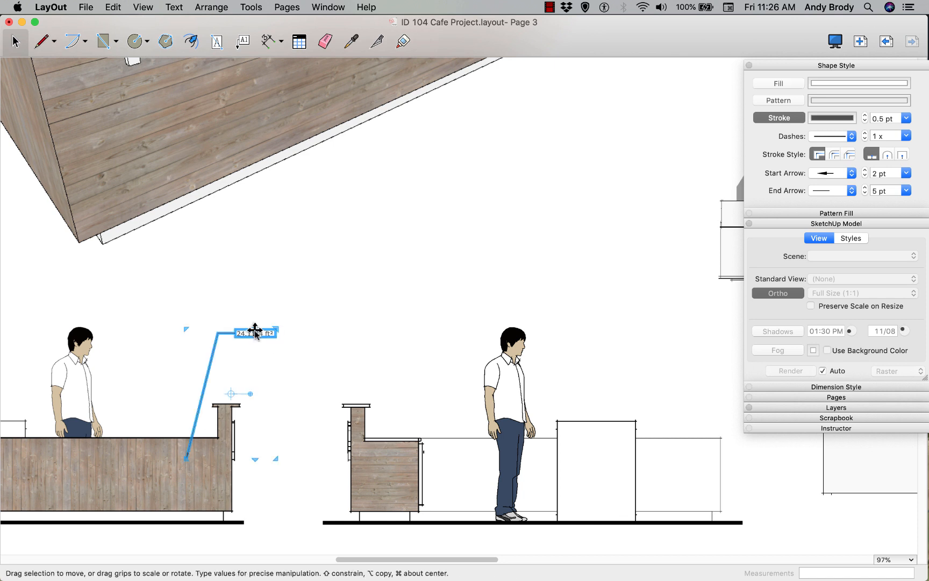
{"action": "double_click", "coordinate": [255, 333]}
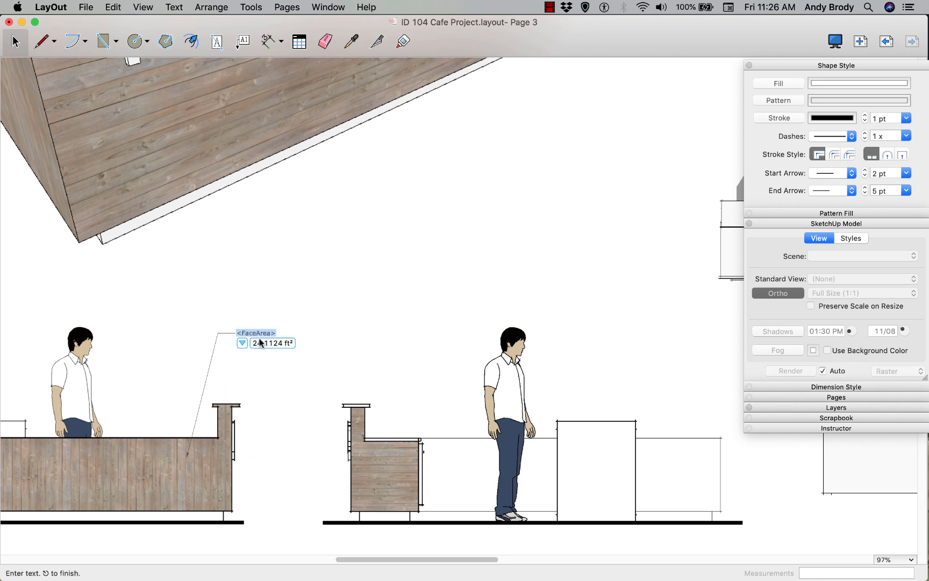
{"action": "type", "text": "Wood Plank"}
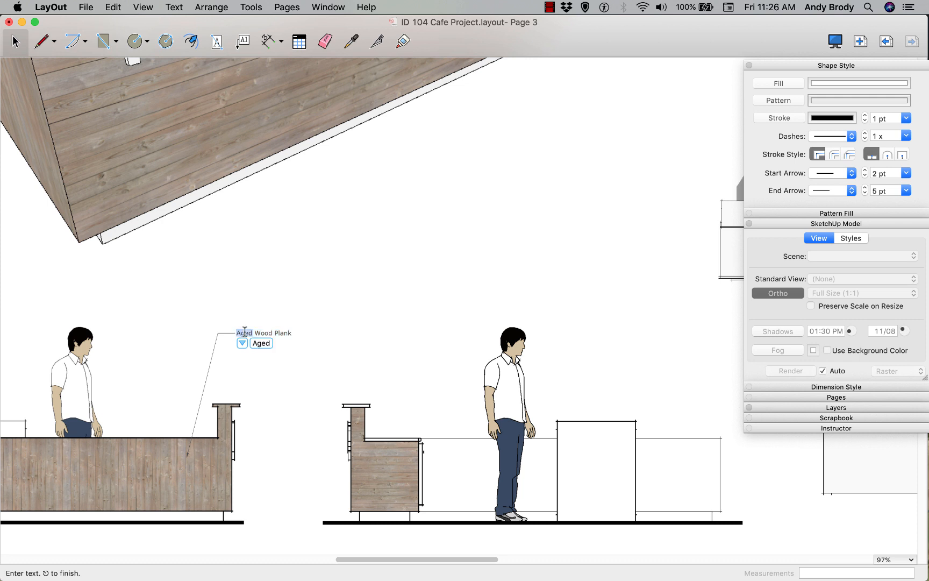
Set the font size of the whole "Aged Wood Plank" label text to 18
{"action": "triple_click", "coordinate": [244, 332]}
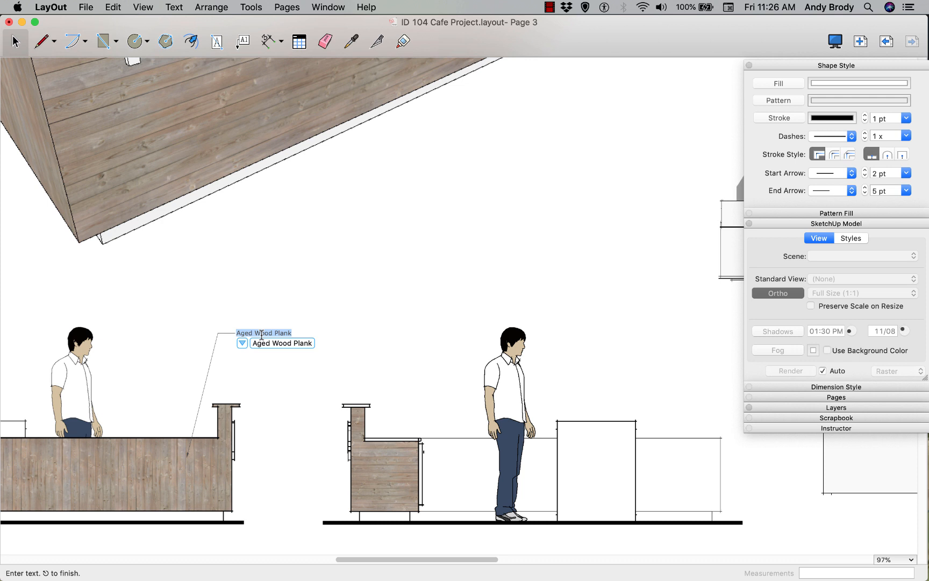
{"action": "right_click", "coordinate": [262, 334]}
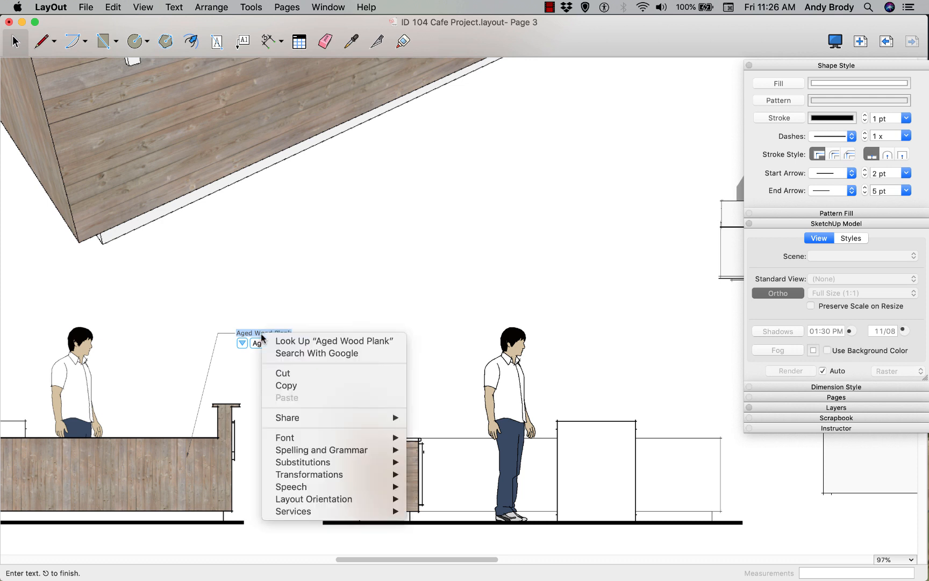
{"action": "mouse_move", "coordinate": [290, 438]}
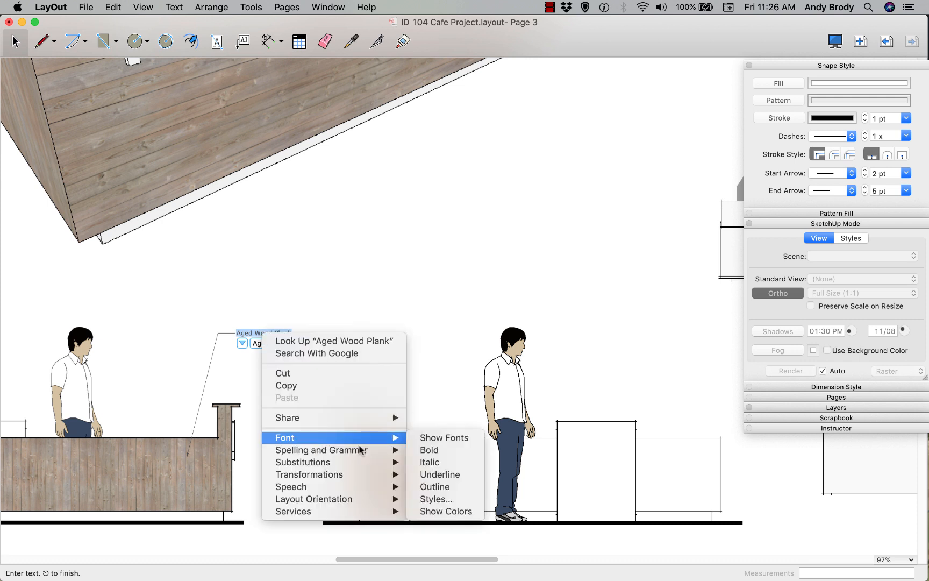
{"action": "left_click", "coordinate": [425, 437]}
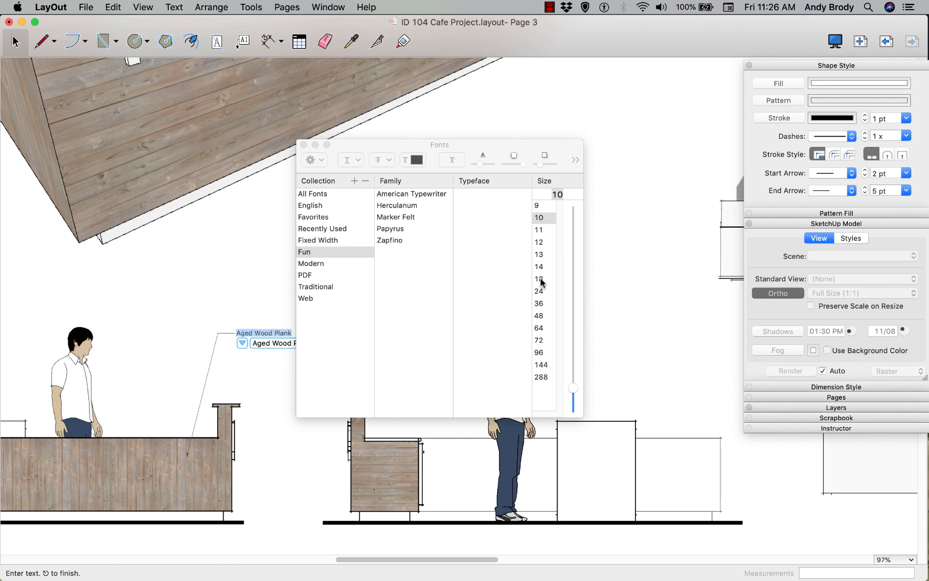
{"action": "left_click", "coordinate": [539, 279]}
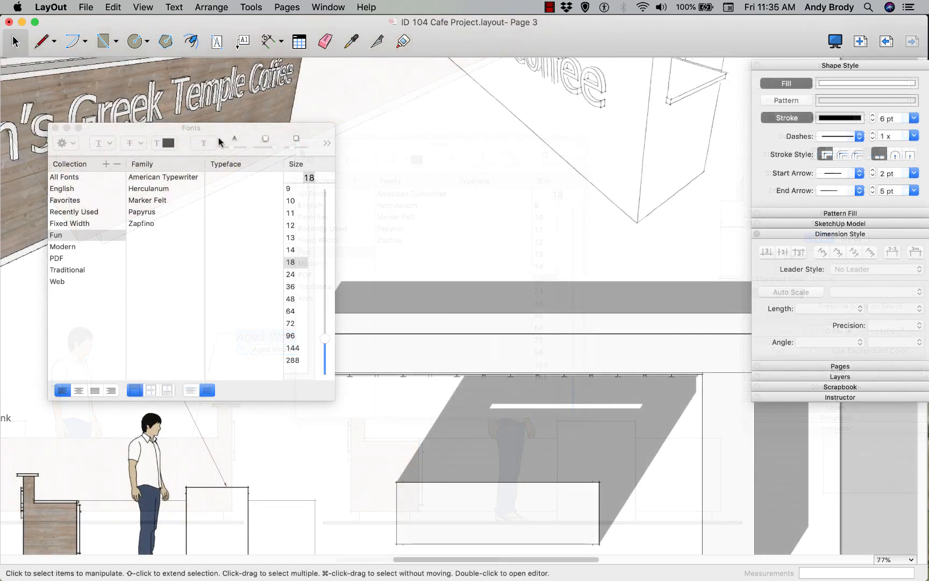
Move the Fonts window clear of the elevations and set the Text tool's default font size to 18
{"action": "left_click_drag", "start_coordinate": [145, 137], "coordinate": [145, 79]}
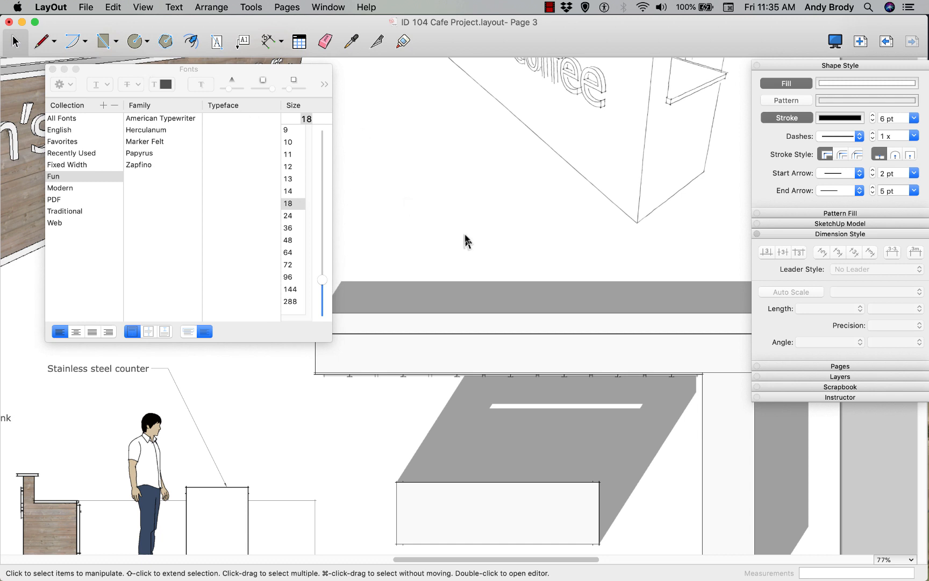
{"action": "left_click", "coordinate": [217, 41]}
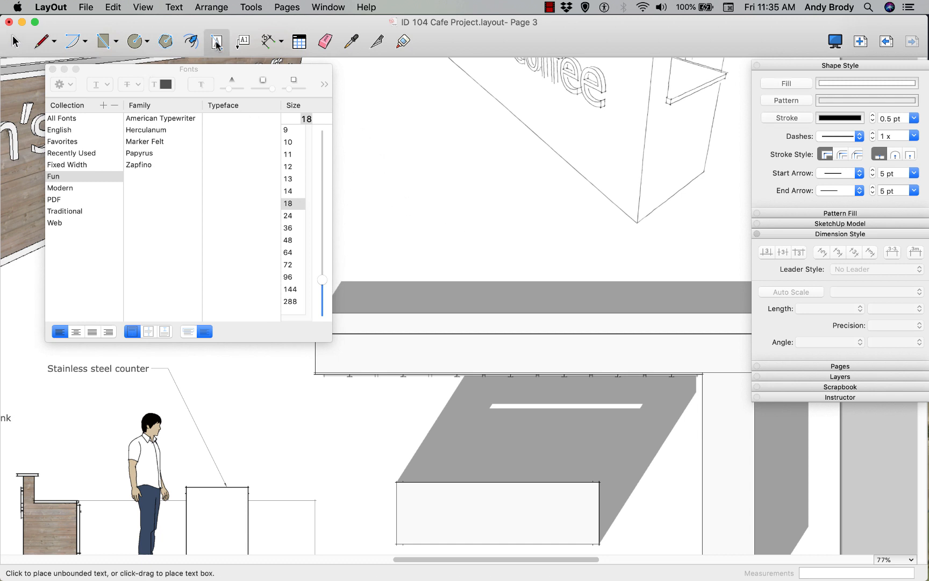
{"action": "left_click", "coordinate": [288, 203]}
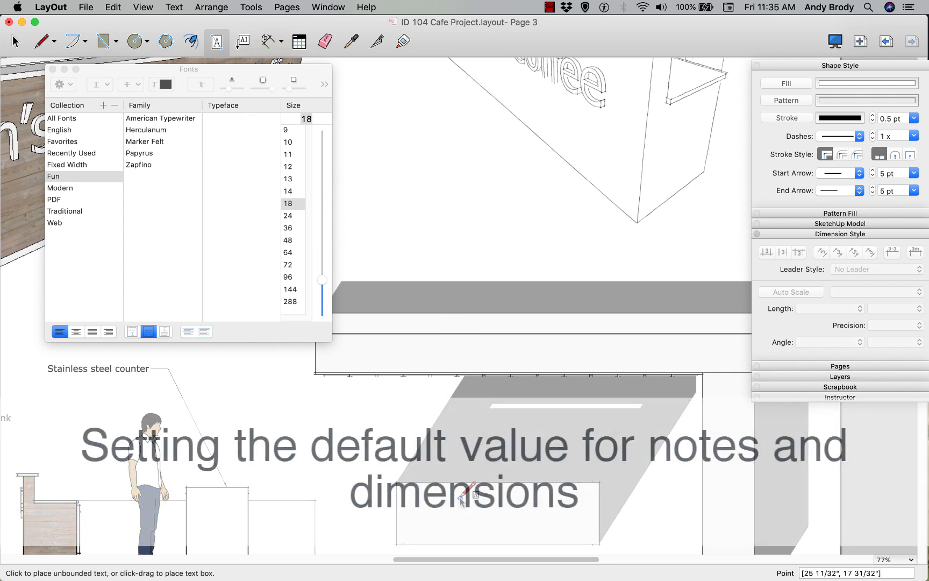
Add a leader label reading "Stainless steel prep table" to the rectangular table in the counter plan
{"action": "scroll", "coordinate": [420, 336], "scroll_direction": "down", "scroll_amount": 5}
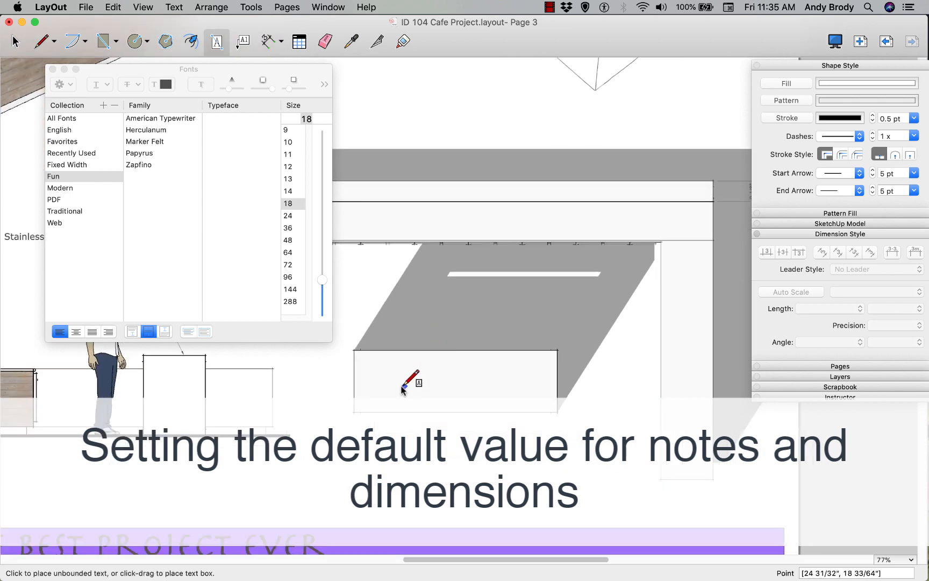
{"action": "left_click", "coordinate": [243, 41]}
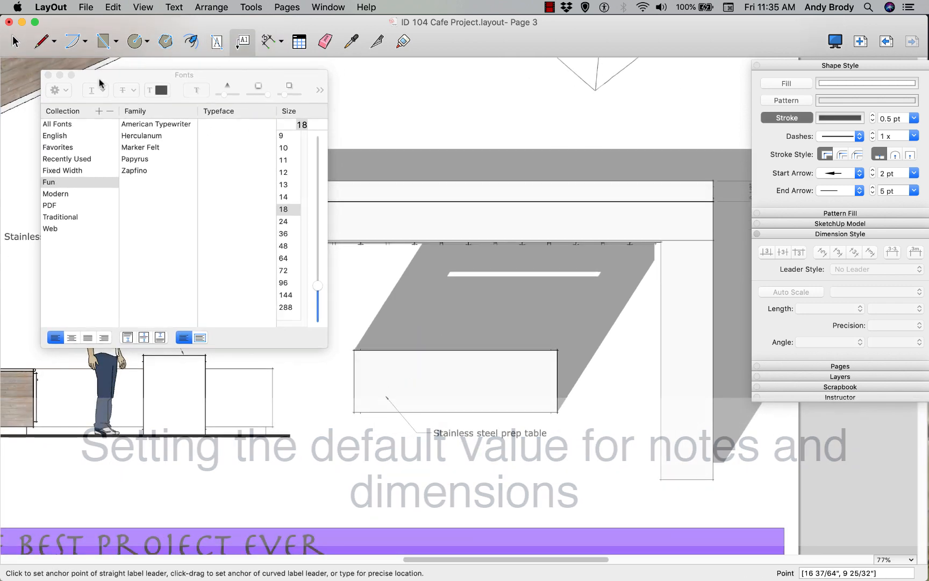
{"action": "key", "text": "space"}
{"action": "left_click", "coordinate": [370, 125]}
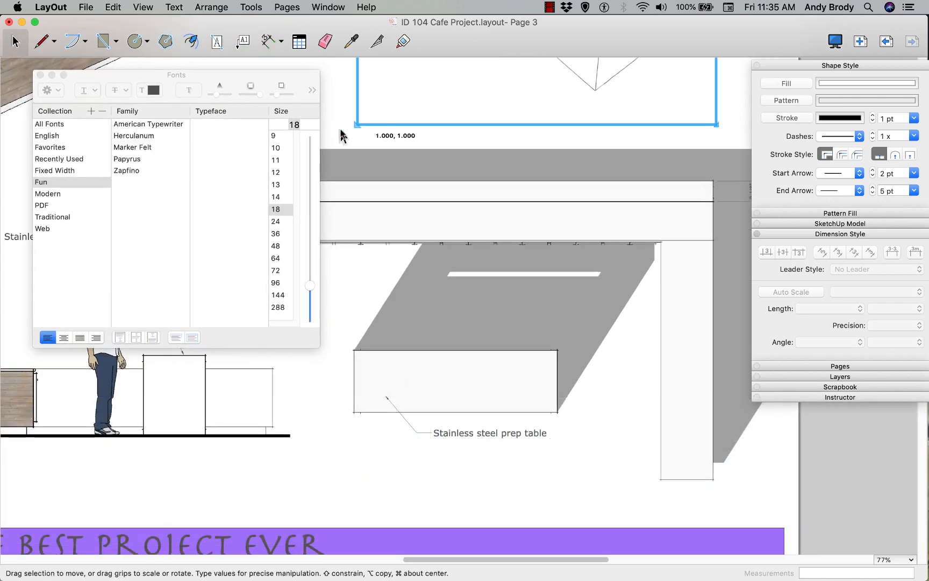
{"action": "left_click", "coordinate": [476, 175]}
Set the default font size for linear dimensions to 18
{"action": "middle_click_drag", "start_coordinate": [467, 244], "coordinate": [450, 303]}
{"action": "mouse_move", "coordinate": [353, 228]}
{"action": "middle_mouse_down"}
{"action": "mouse_move", "coordinate": [411, 260]}
{"action": "mouse_move", "coordinate": [425, 286]}
{"action": "mouse_move", "coordinate": [394, 283]}
{"action": "mouse_move", "coordinate": [379, 350]}
{"action": "middle_mouse_up"}
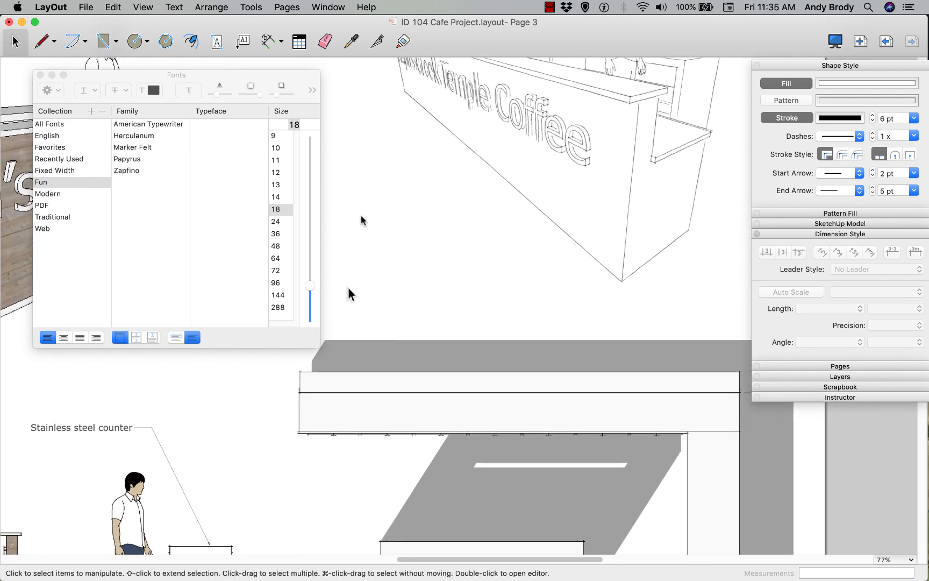
{"action": "left_click", "coordinate": [268, 41]}
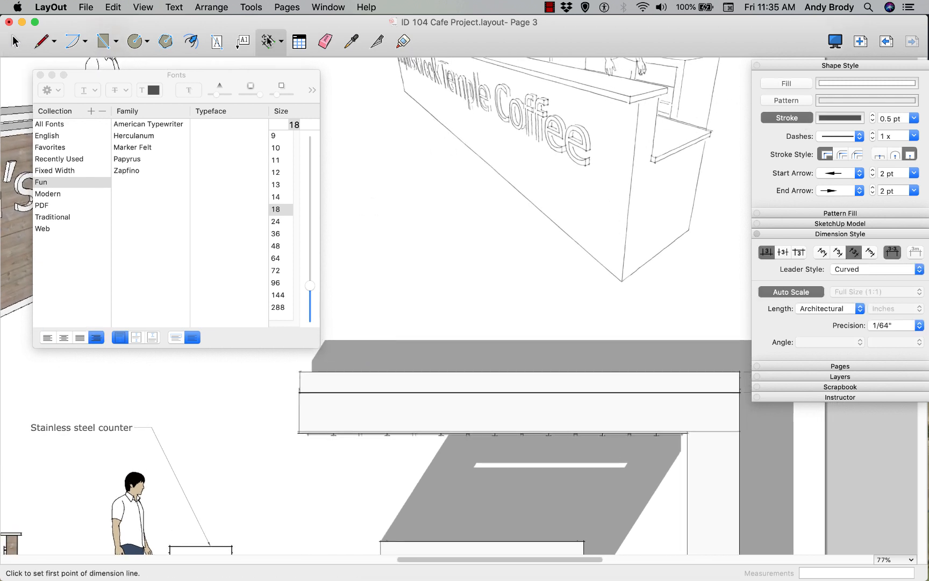
{"action": "left_click", "coordinate": [275, 184]}
{"action": "left_click", "coordinate": [275, 150]}
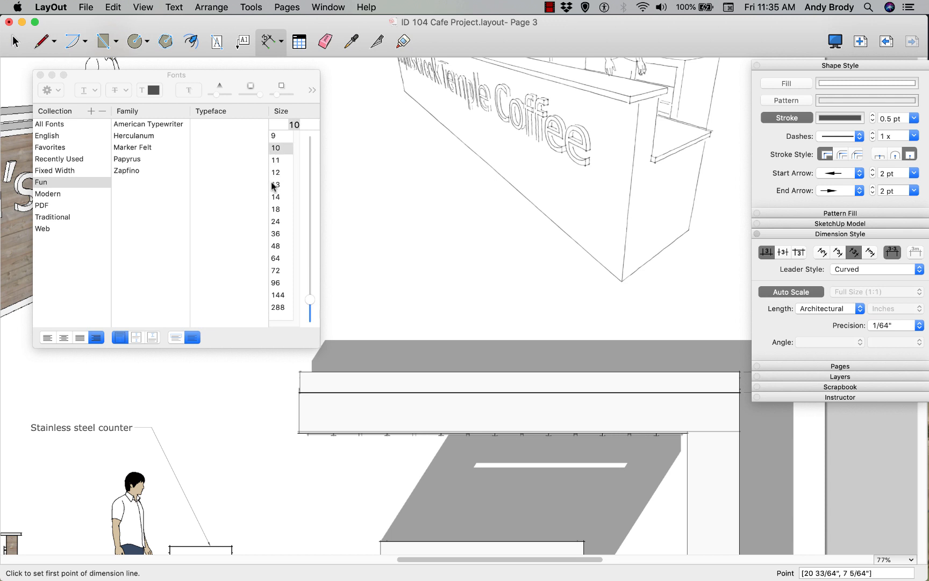
{"action": "left_click", "coordinate": [276, 209]}
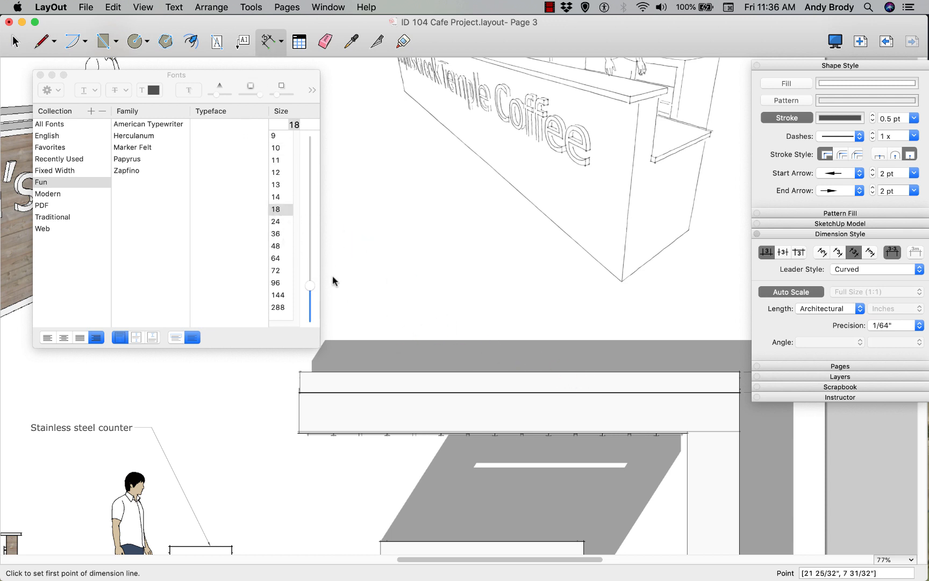
Dimension the overall length of the counter in plan, placing the dimension line above its shadow
{"action": "left_click", "coordinate": [300, 372]}
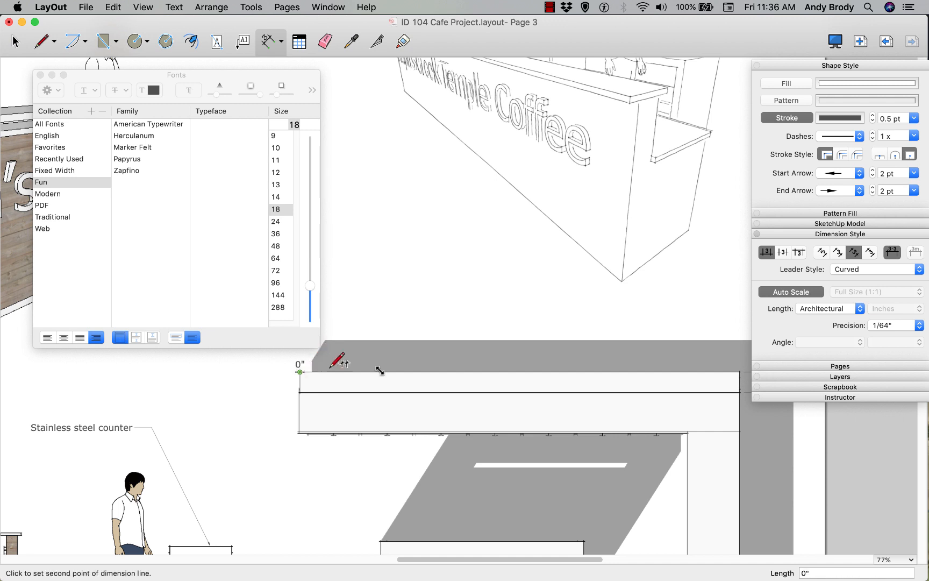
{"action": "left_click", "coordinate": [740, 372]}
{"action": "left_click", "coordinate": [699, 315]}
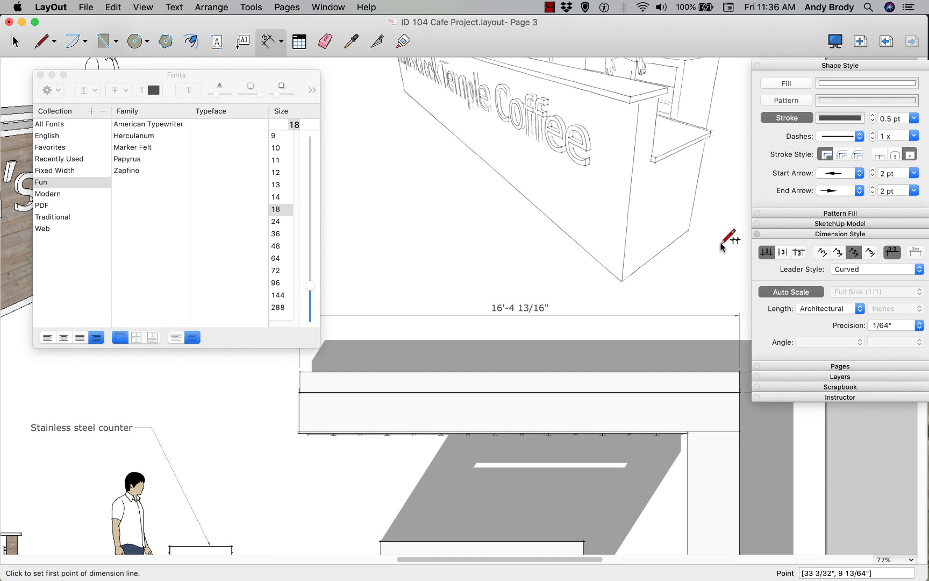
Set the precision of the counter plan's length dimension to 1/2"
{"action": "key", "text": "space"}
{"action": "left_click", "coordinate": [583, 316]}
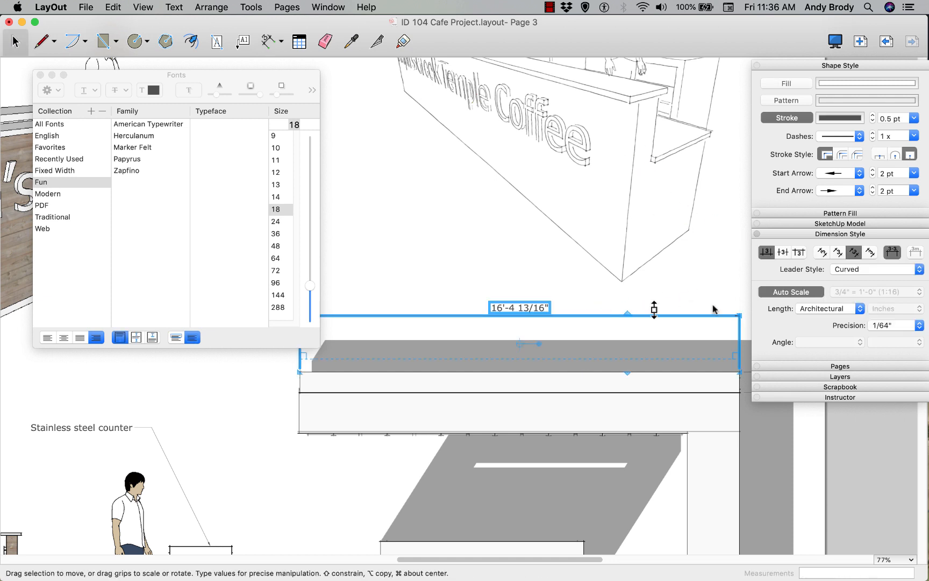
{"action": "left_click", "coordinate": [913, 326]}
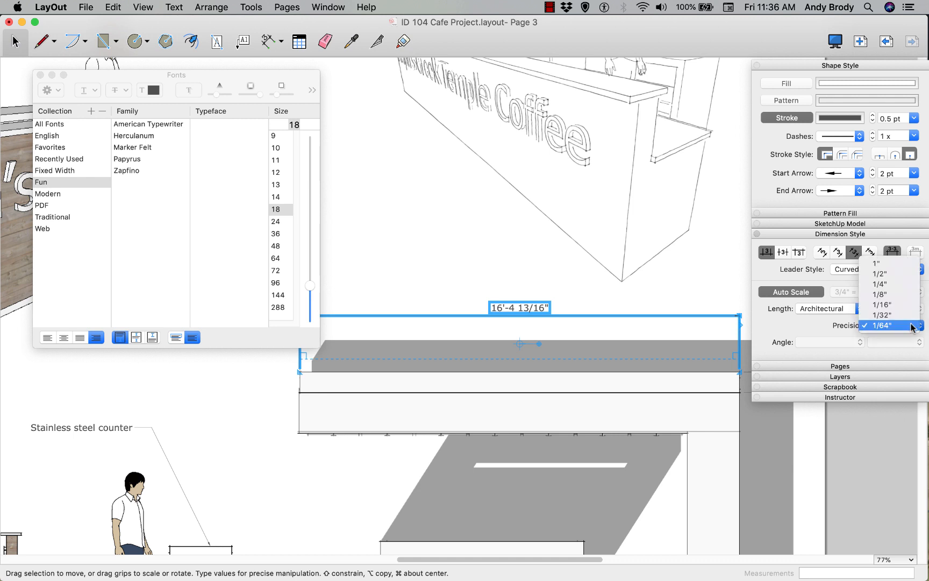
{"action": "left_click", "coordinate": [884, 274]}
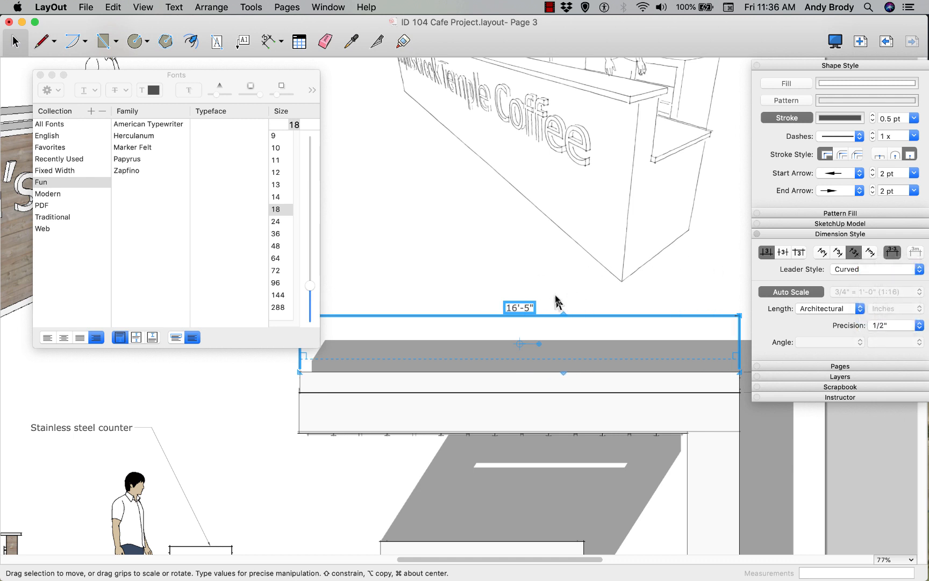
{"action": "left_click", "coordinate": [546, 268]}
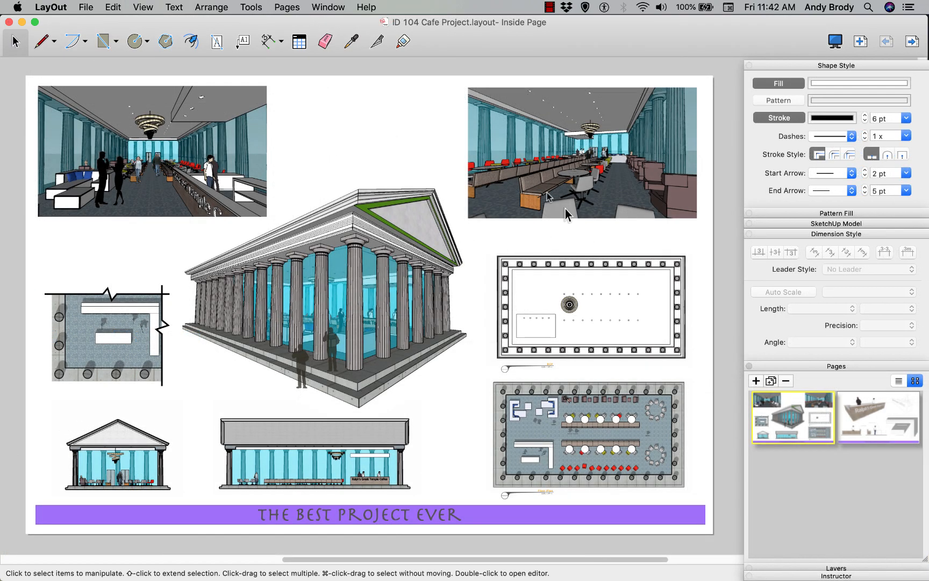
Set the paper's display rendering resolution to Low in the document setup and check the length unit settings
{"action": "left_click", "coordinate": [87, 7]}
{"action": "left_click", "coordinate": [85, 8]}
{"action": "left_click", "coordinate": [85, 7]}
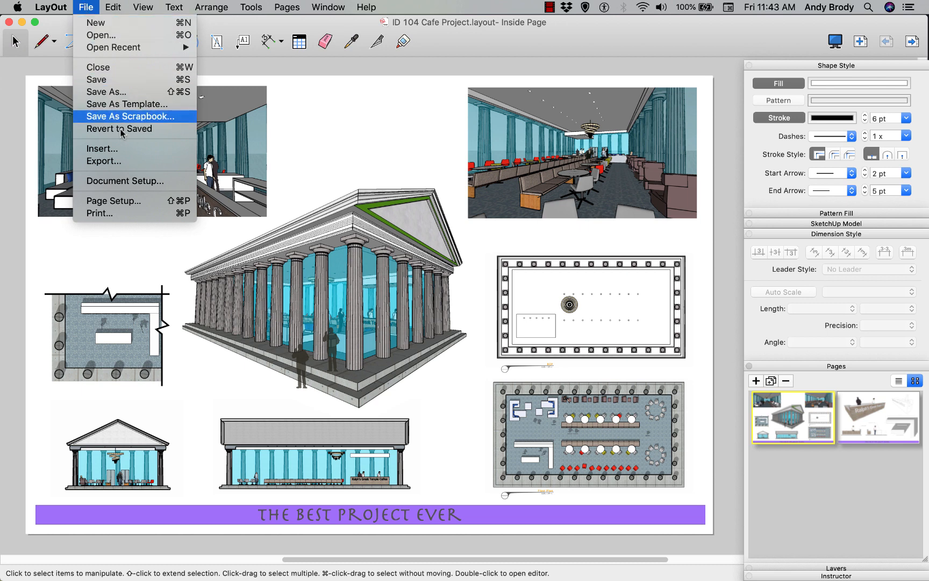
{"action": "left_click", "coordinate": [139, 183]}
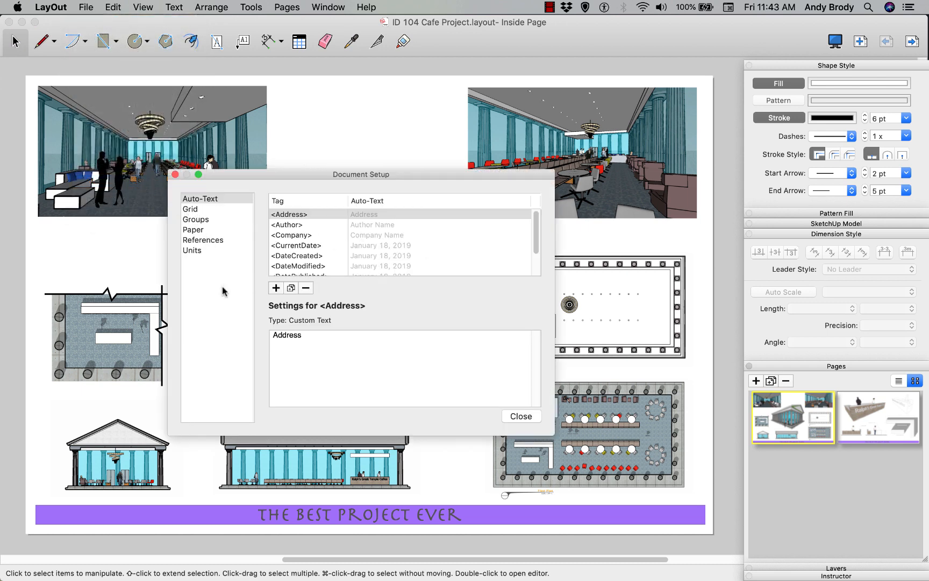
{"action": "left_click", "coordinate": [194, 230]}
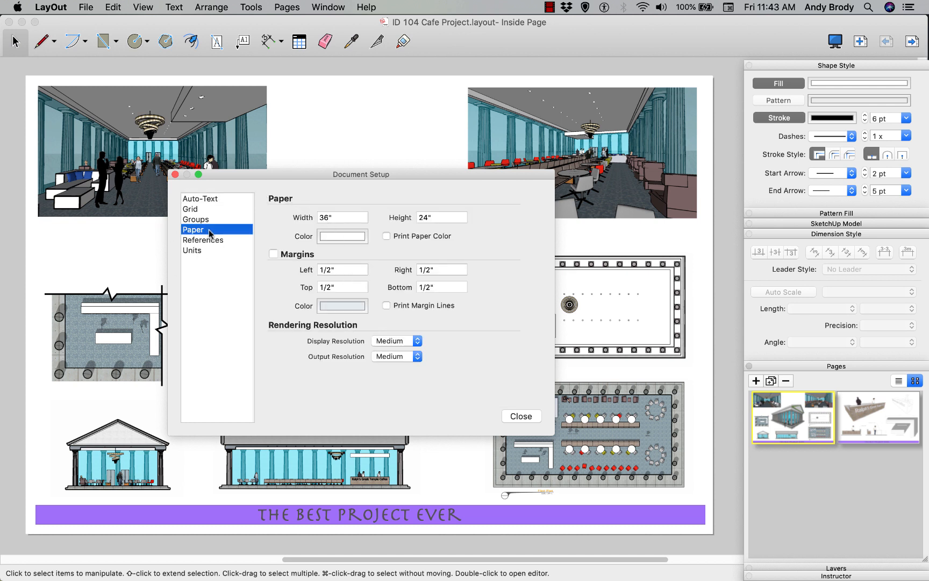
{"action": "left_click", "coordinate": [417, 341]}
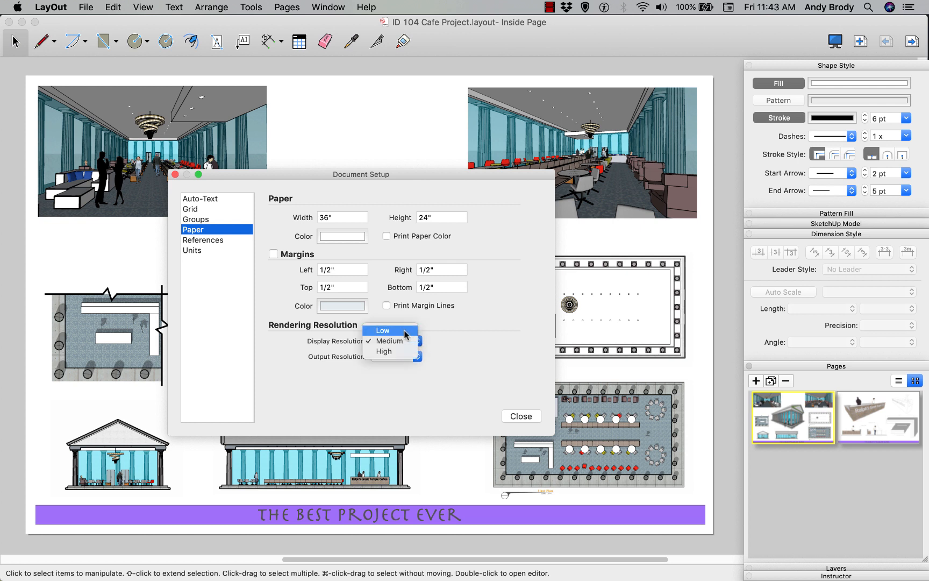
{"action": "left_click", "coordinate": [405, 330]}
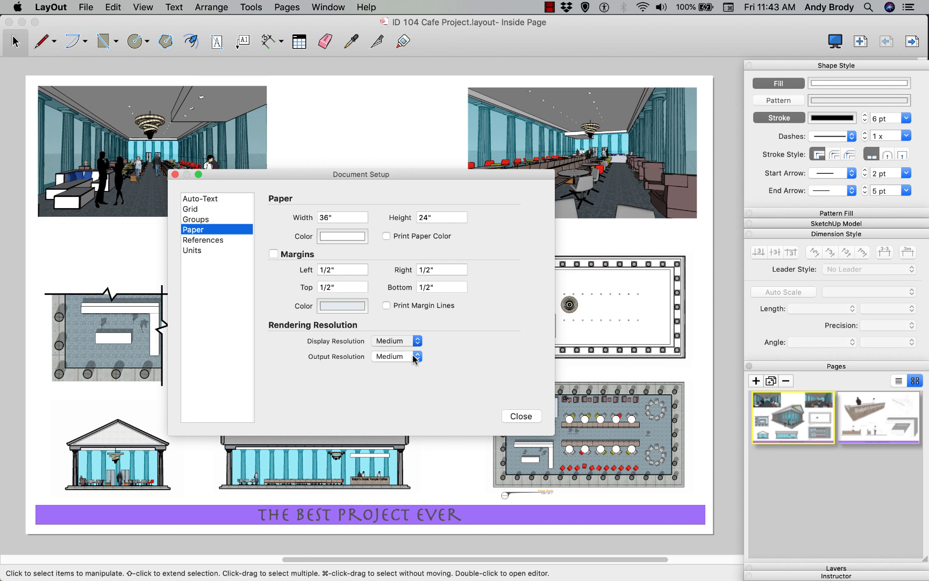
{"action": "left_click", "coordinate": [413, 354]}
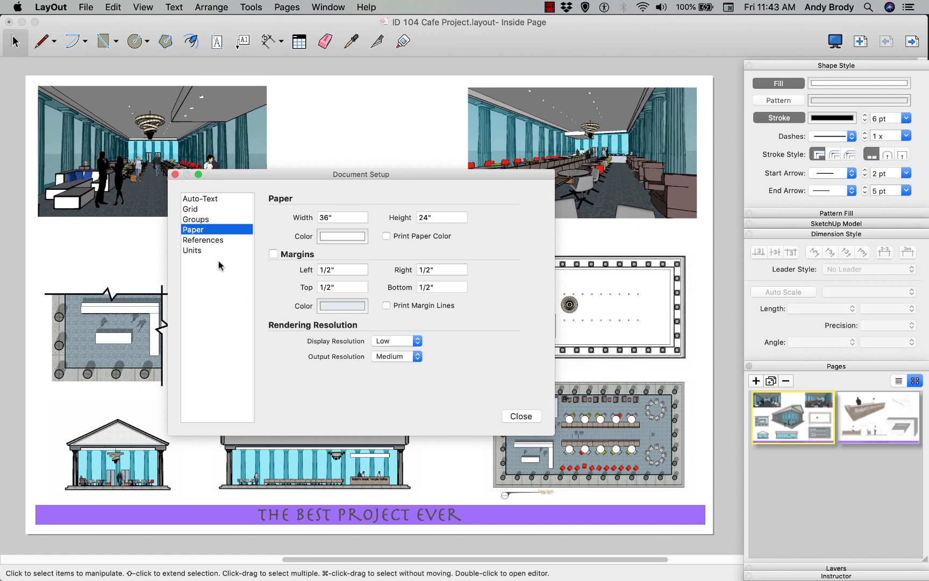
{"action": "left_click", "coordinate": [191, 251]}
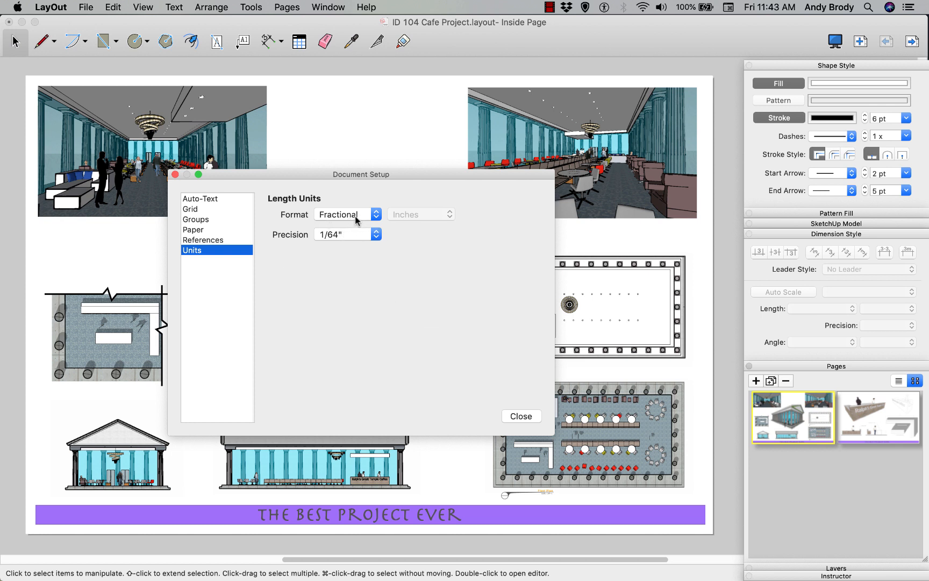
{"action": "left_click", "coordinate": [375, 235]}
Review the full paths of the document's linked file references, purge the unused ones and close the document setup
{"action": "left_click", "coordinate": [203, 240]}
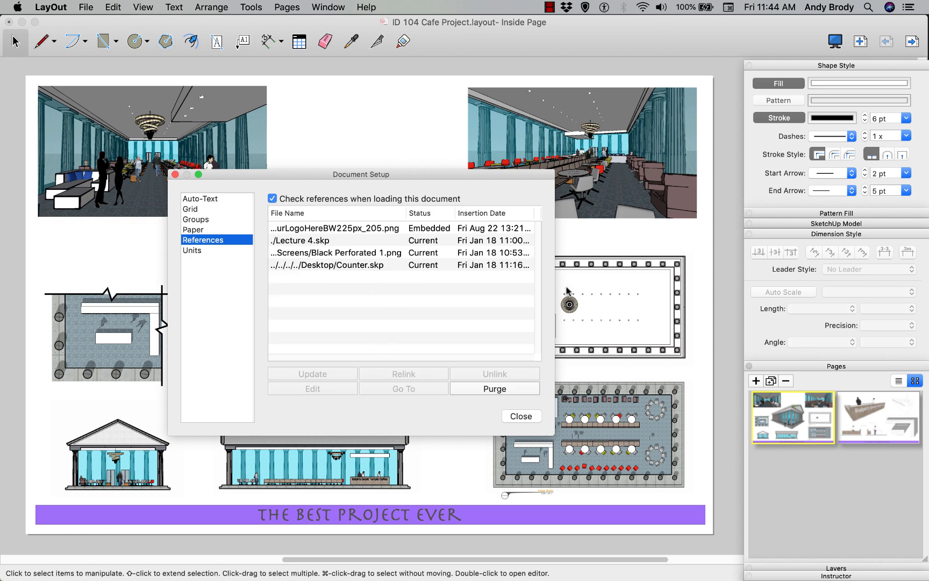
{"action": "left_click_drag", "start_coordinate": [554, 285], "coordinate": [927, 316]}
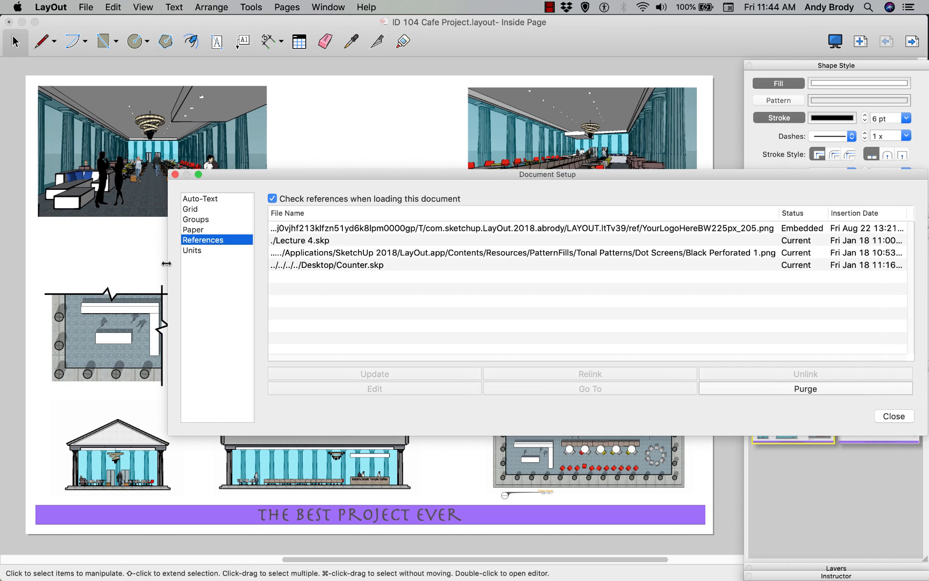
{"action": "left_click_drag", "start_coordinate": [166, 263], "coordinate": [38, 263]}
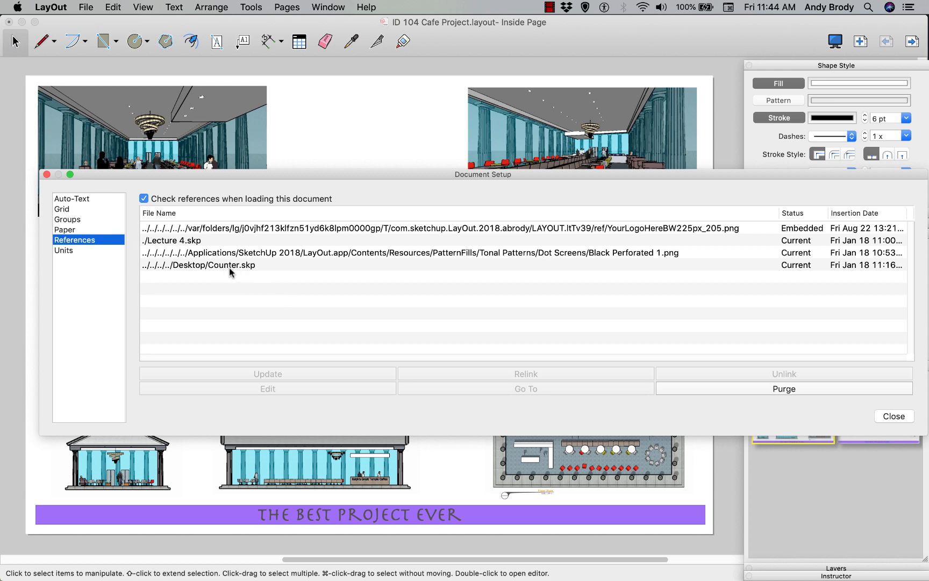
{"action": "left_click", "coordinate": [228, 265]}
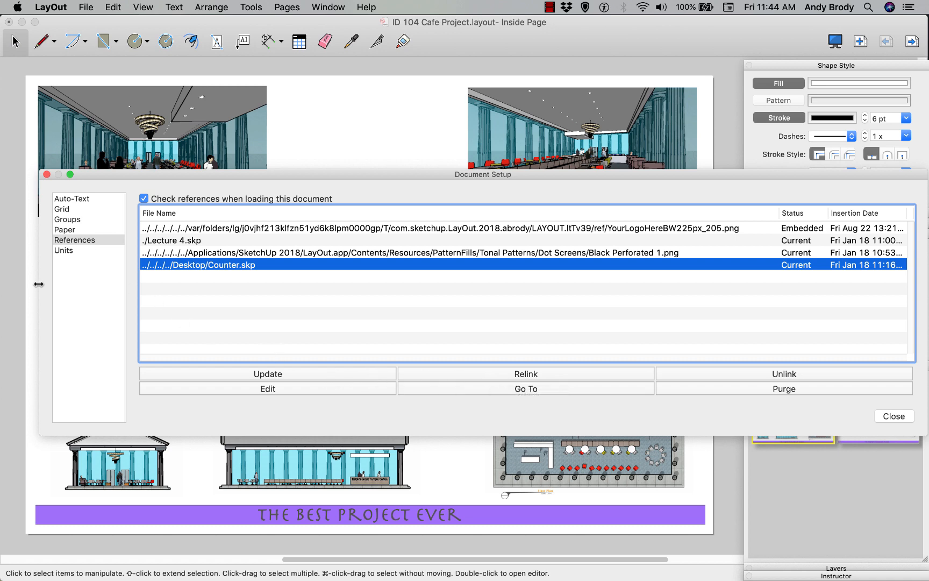
{"action": "left_click_drag", "start_coordinate": [38, 284], "coordinate": [293, 285]}
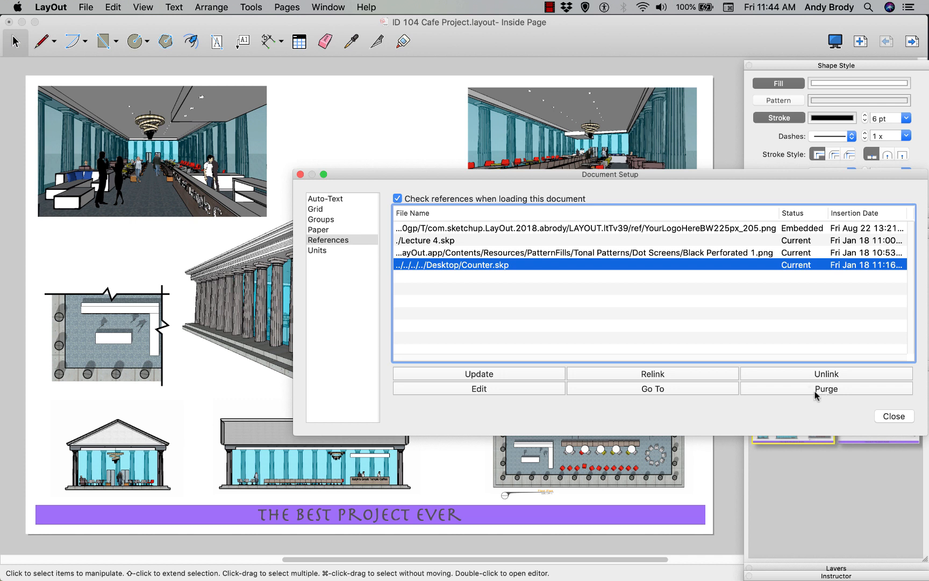
{"action": "left_click", "coordinate": [813, 391]}
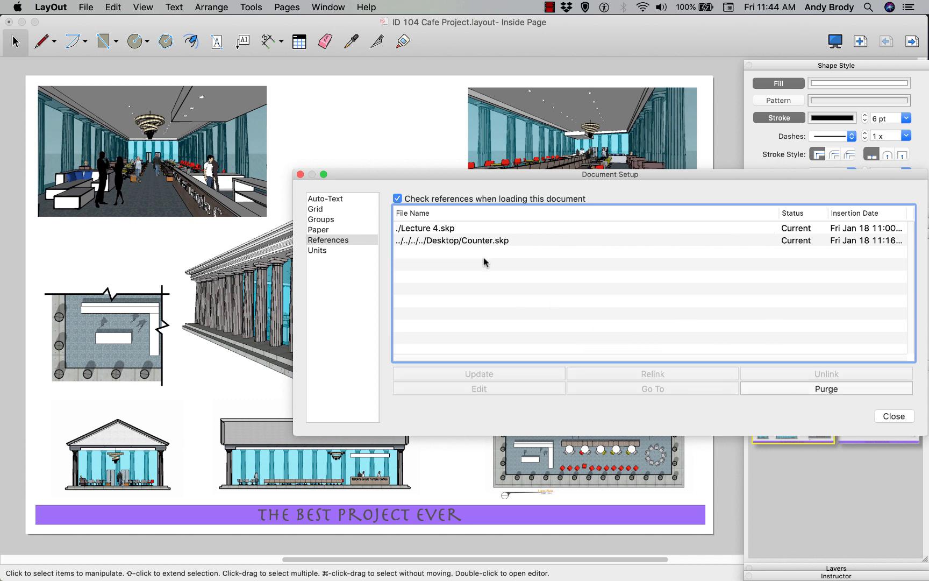
{"action": "left_click", "coordinate": [893, 416]}
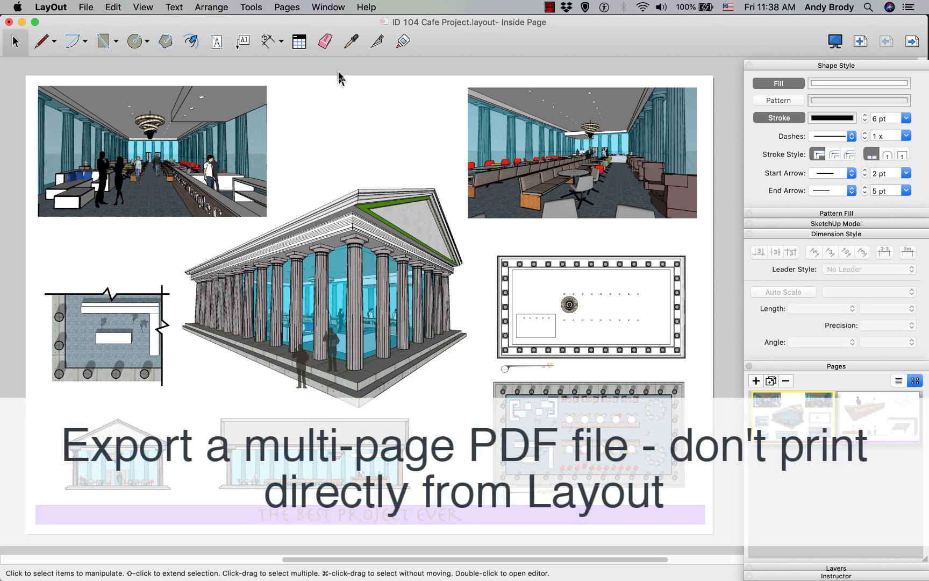
Export all pages to the Desktop as the PDF "ID 104 Cafe Project" with High output resolution and the best JPEG compression quality
{"action": "left_click", "coordinate": [83, 8]}
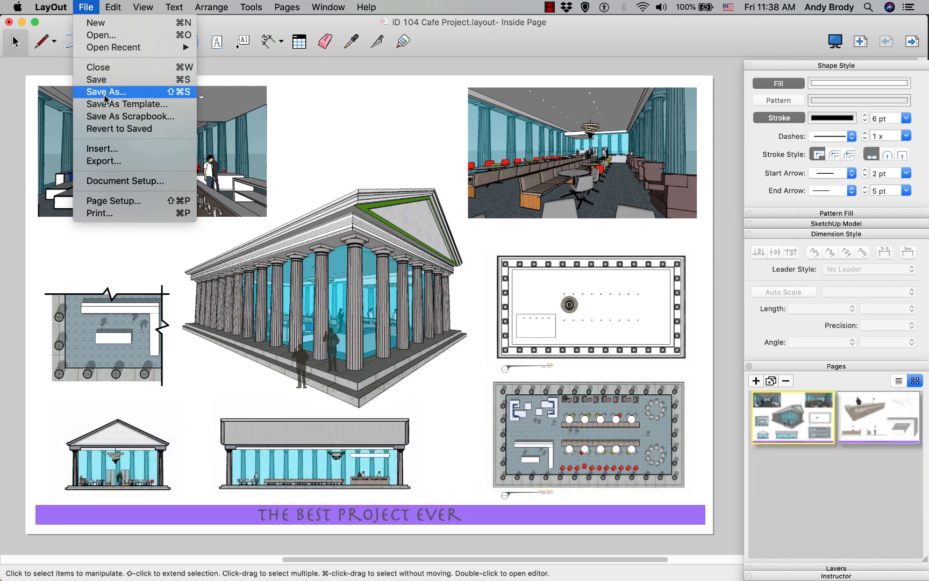
{"action": "left_click", "coordinate": [124, 162]}
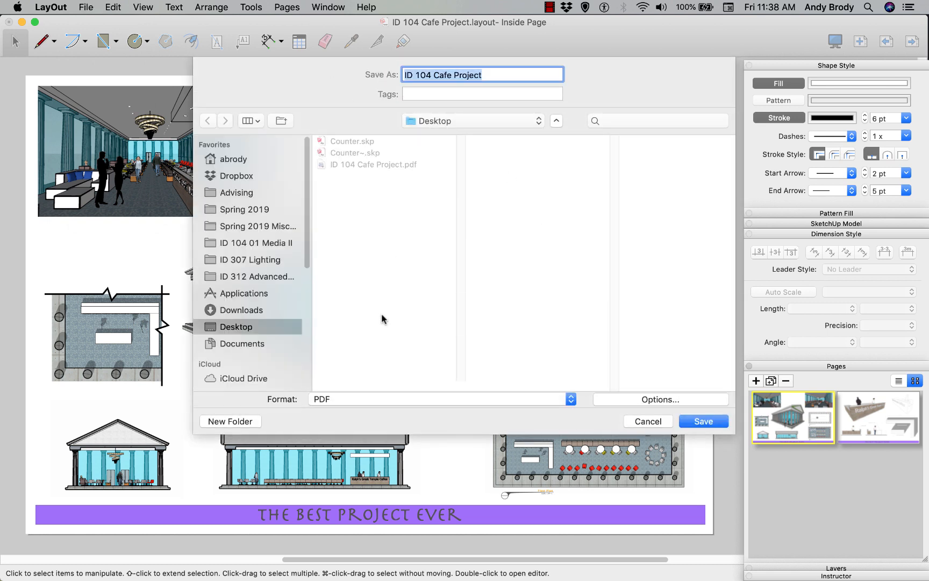
{"action": "left_click", "coordinate": [409, 399]}
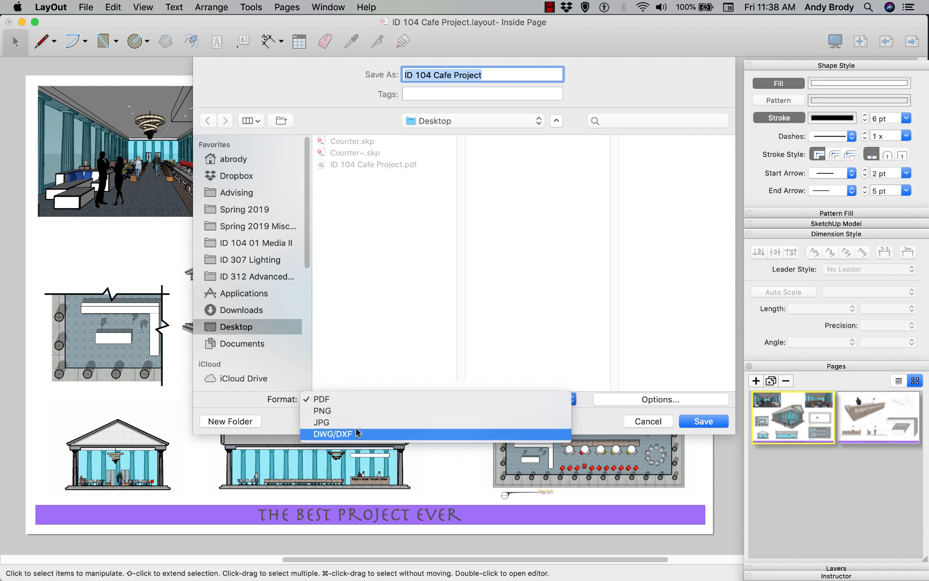
{"action": "left_click", "coordinate": [434, 353]}
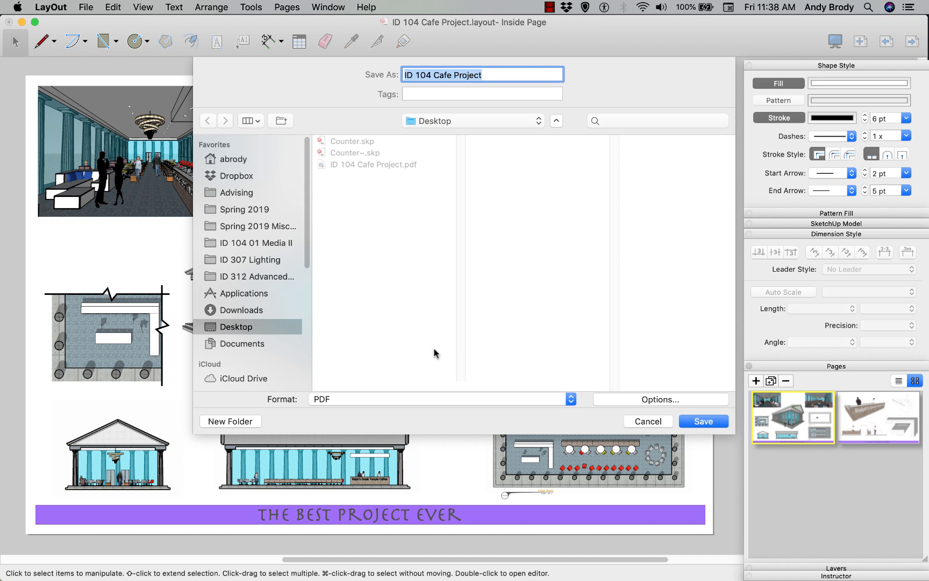
{"action": "left_click", "coordinate": [633, 401]}
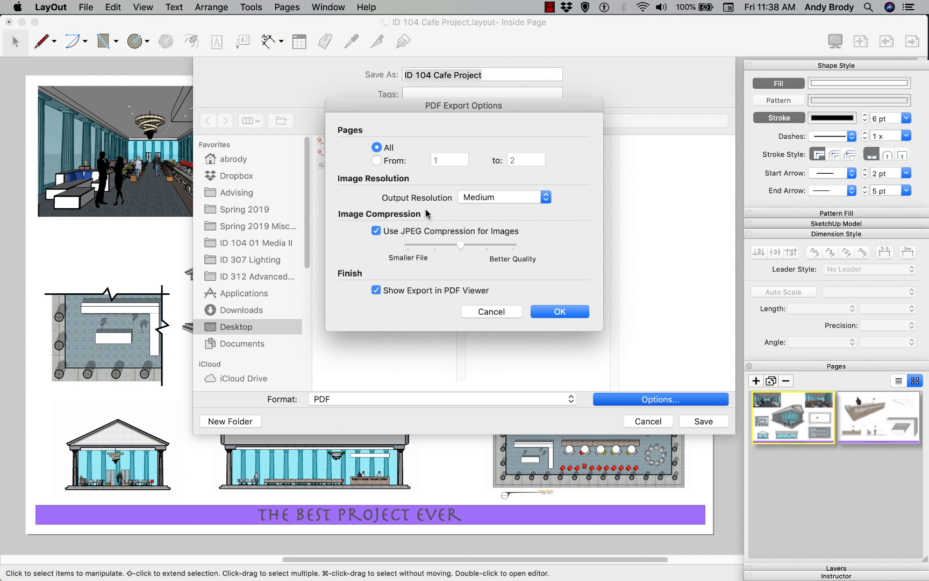
{"action": "left_click", "coordinate": [545, 198]}
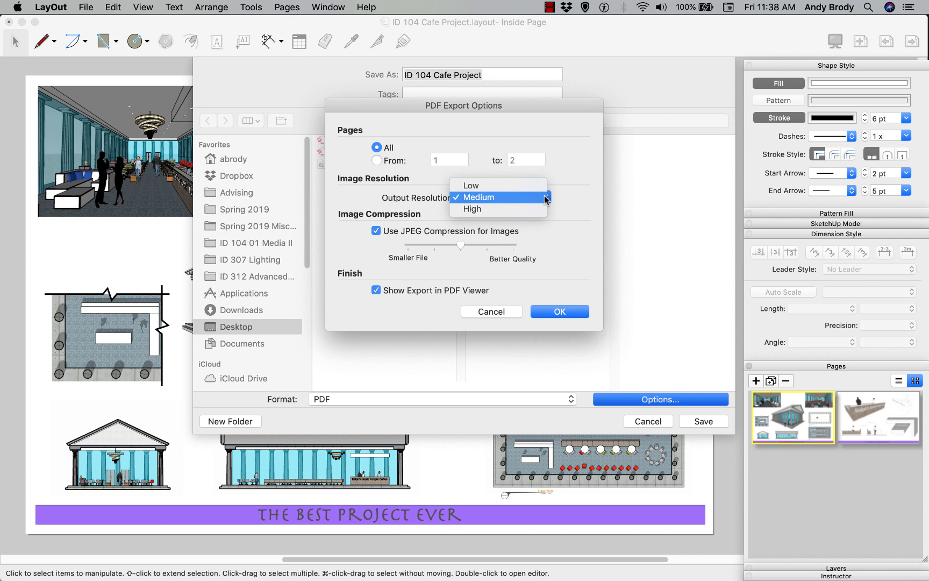
{"action": "left_click", "coordinate": [476, 208]}
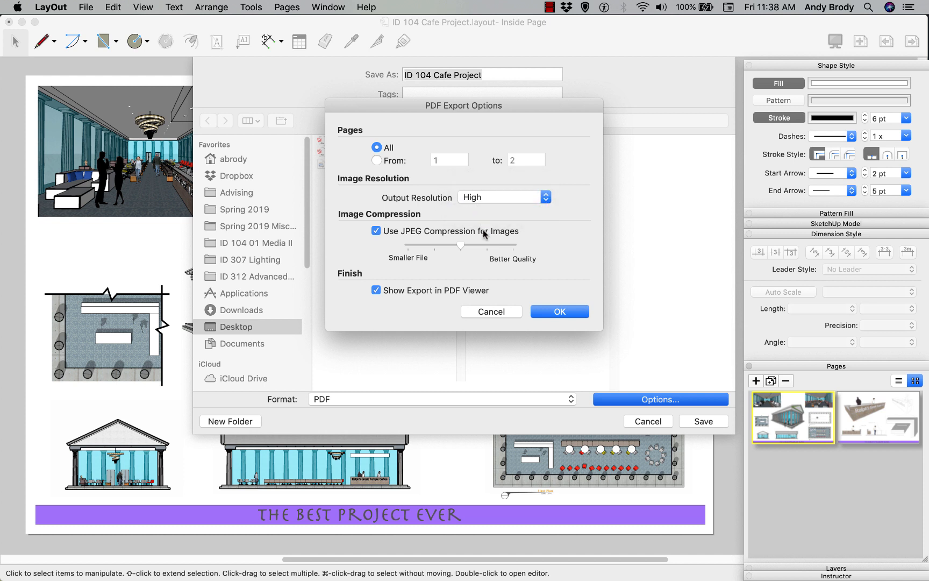
{"action": "left_click_drag", "start_coordinate": [461, 245], "coordinate": [514, 248]}
{"action": "left_click", "coordinate": [556, 312]}
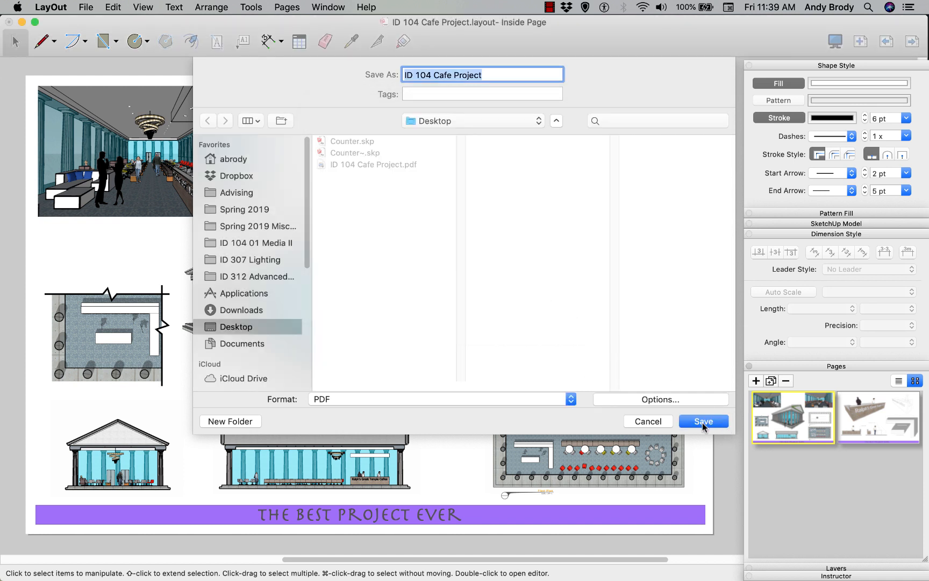
{"action": "left_click", "coordinate": [703, 421]}
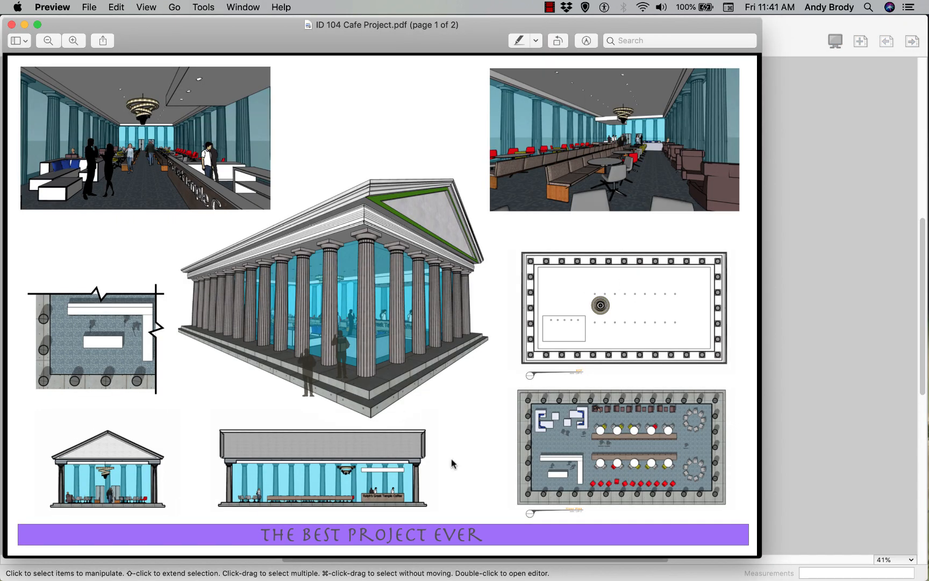
Examine the temple perspective on page 1 of the exported PDF up close in Preview
{"action": "key", "text": "super+plus"}
{"action": "key", "text": "super+plus"}
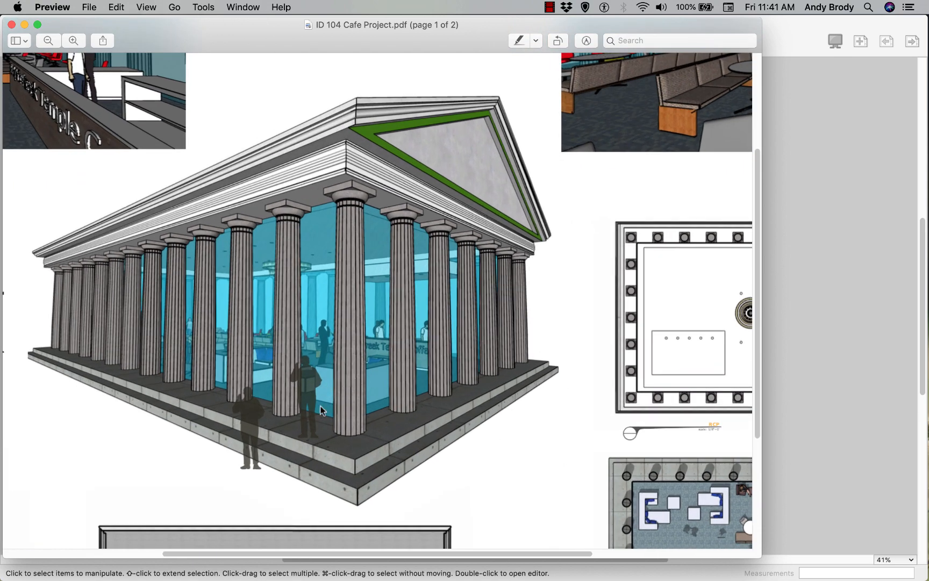
{"action": "key", "text": "super+plus"}
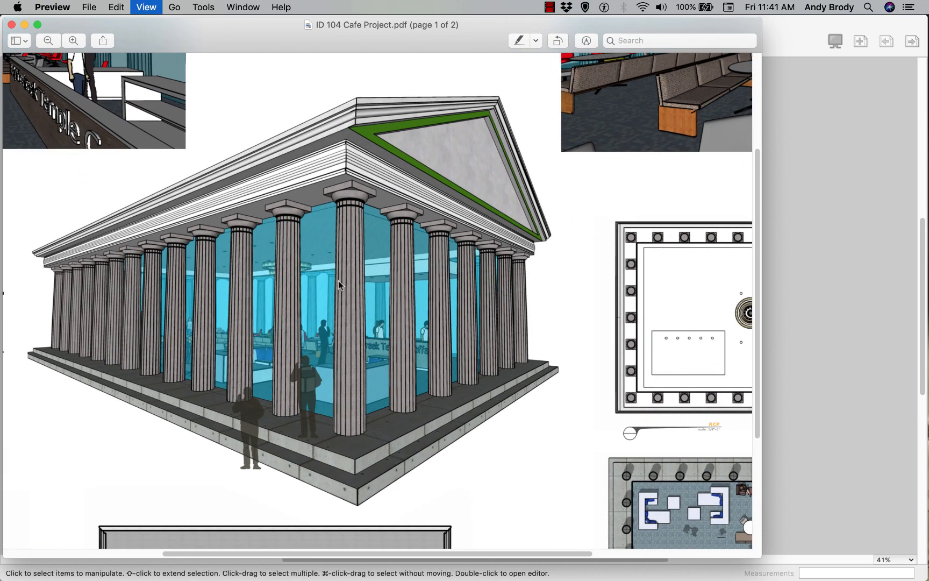
{"action": "key", "text": "super+plus"}
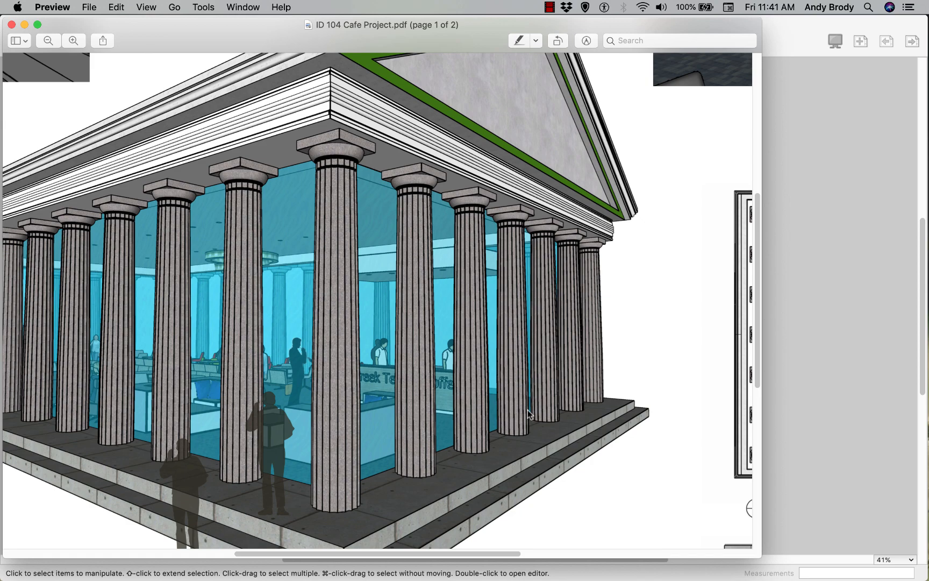
{"action": "key", "text": "super+minus"}
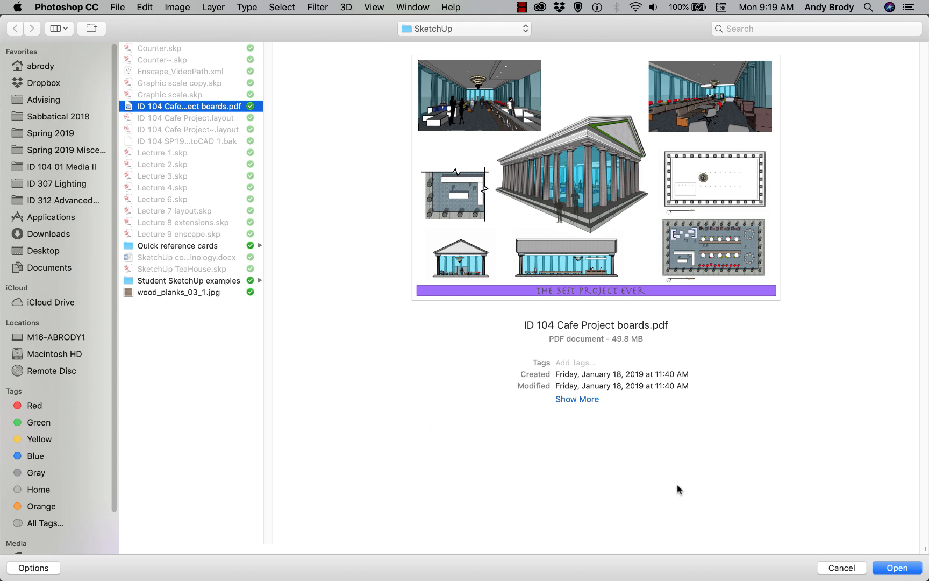
Import page 1 of "ID 104 Cafe Project boards.pdf" into Photoshop at 200 pixels/inch with its bounding box crop
{"action": "left_click", "coordinate": [896, 567]}
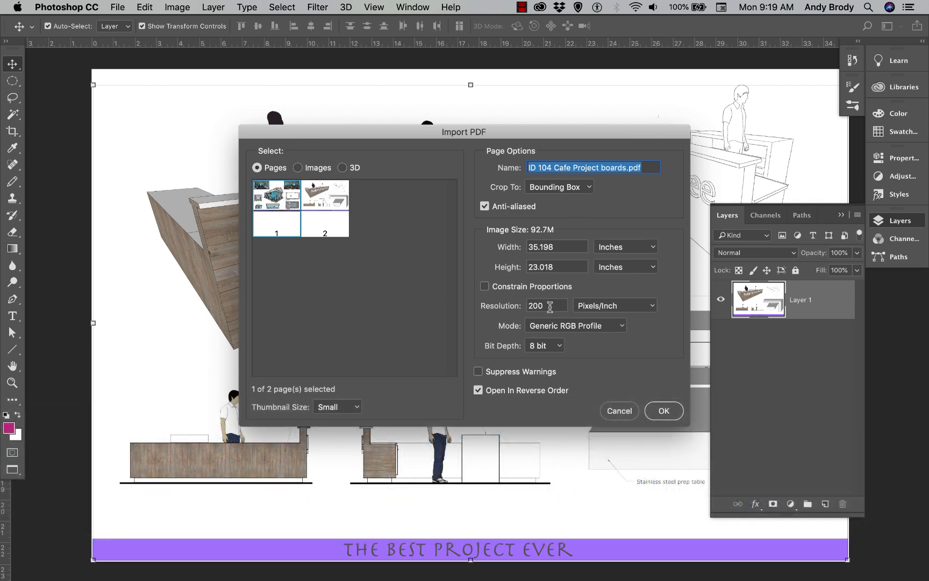
{"action": "double_click", "coordinate": [551, 307]}
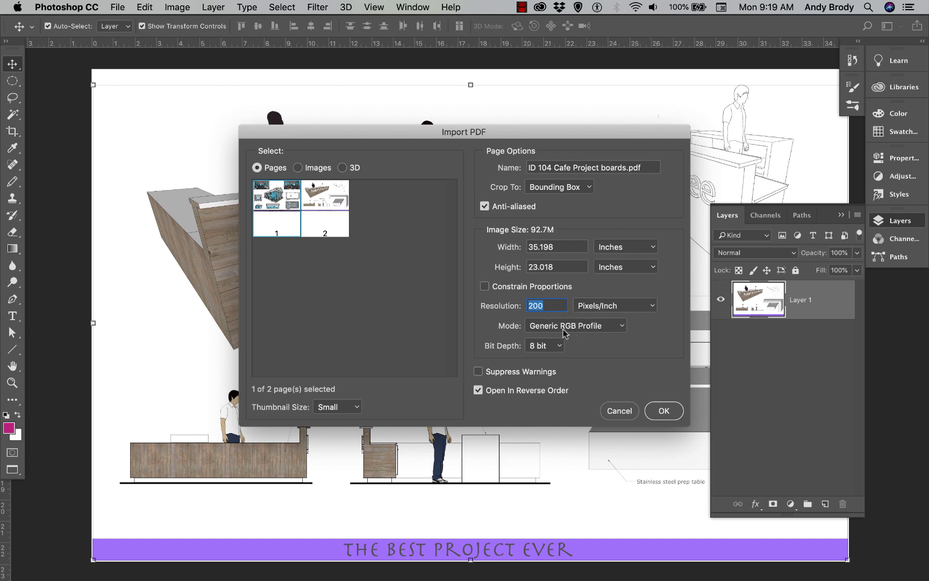
{"action": "left_click", "coordinate": [561, 246]}
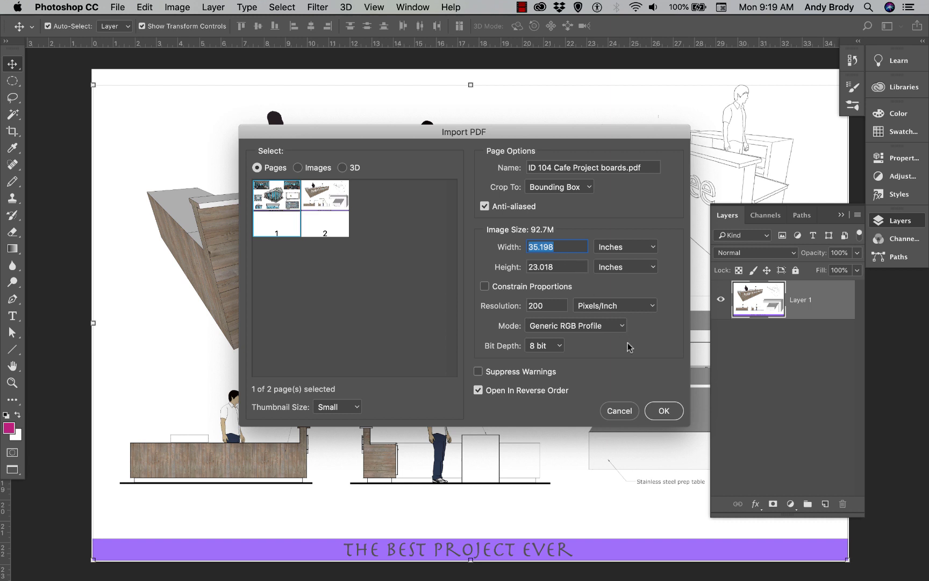
{"action": "left_click", "coordinate": [662, 411]}
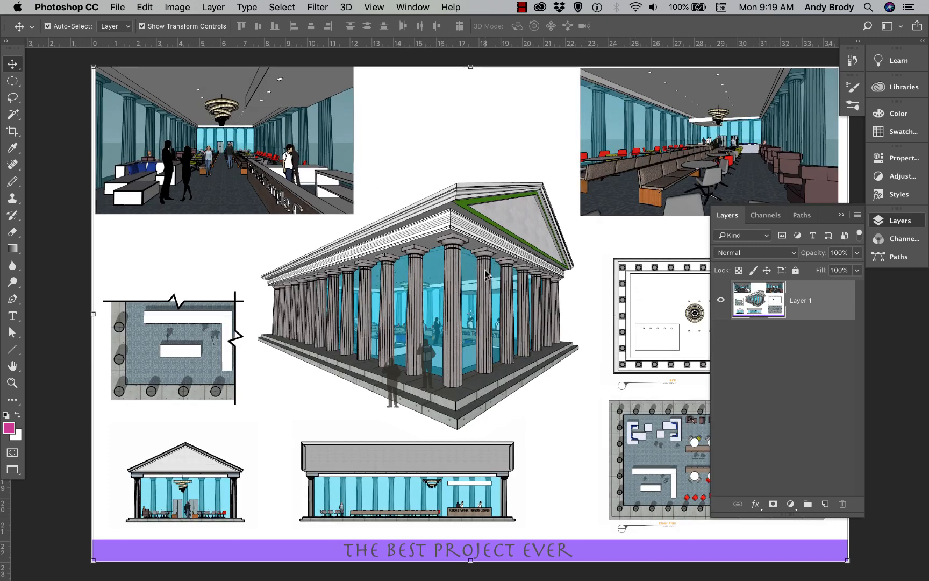
Flatten the imported board page into a single background layer
{"action": "scroll", "coordinate": [485, 274], "scroll_direction": "down", "scroll_amount": 1}
{"action": "scroll", "coordinate": [485, 274], "scroll_direction": "up", "scroll_amount": 3}
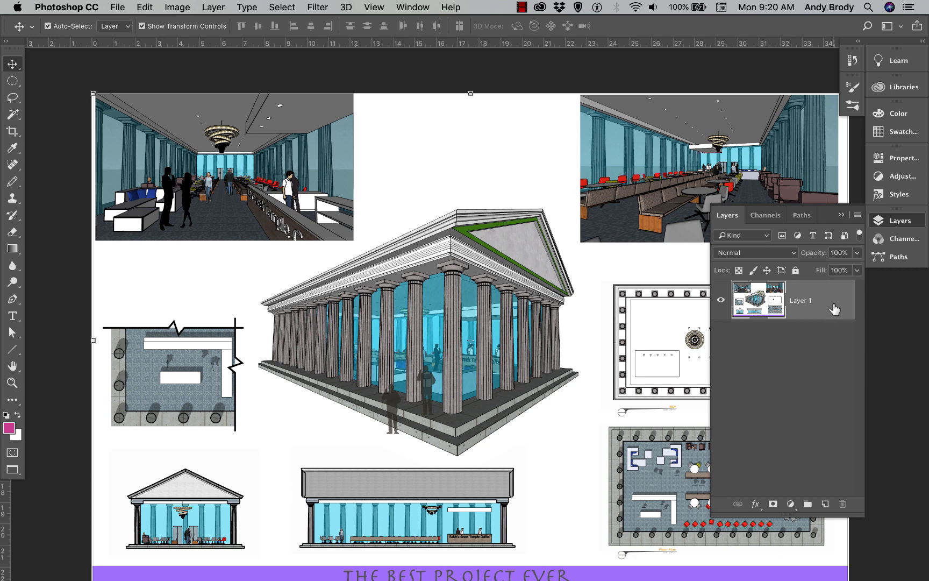
{"action": "left_click", "coordinate": [857, 216]}
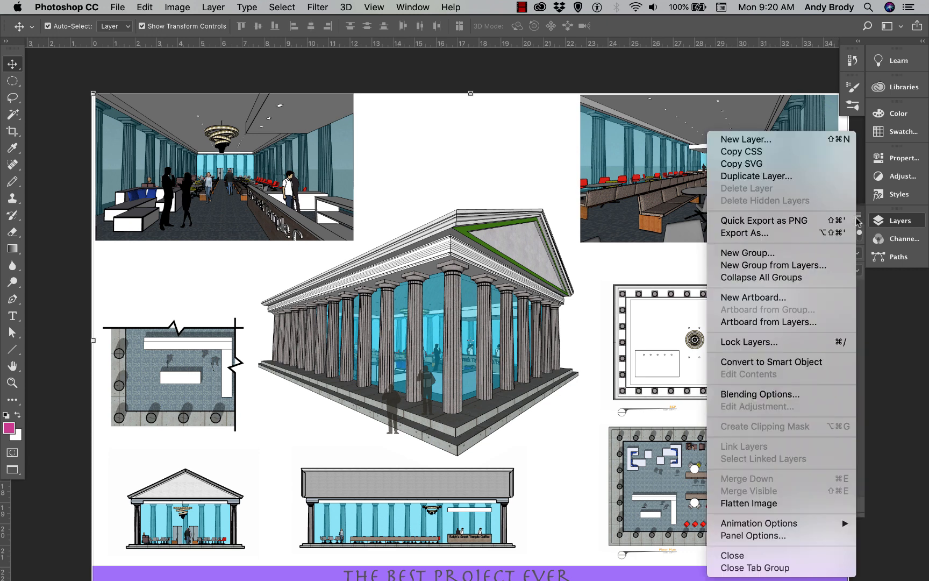
{"action": "left_click", "coordinate": [756, 504]}
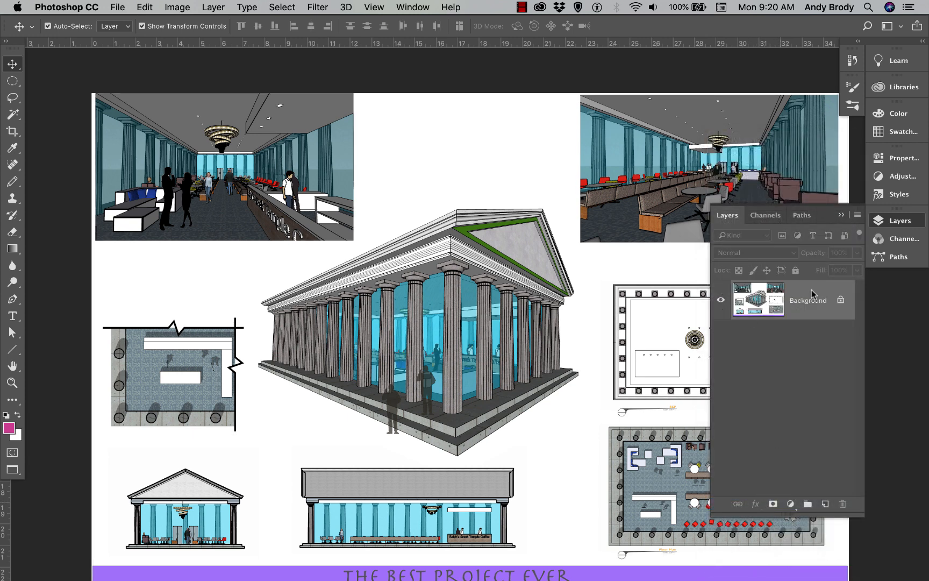